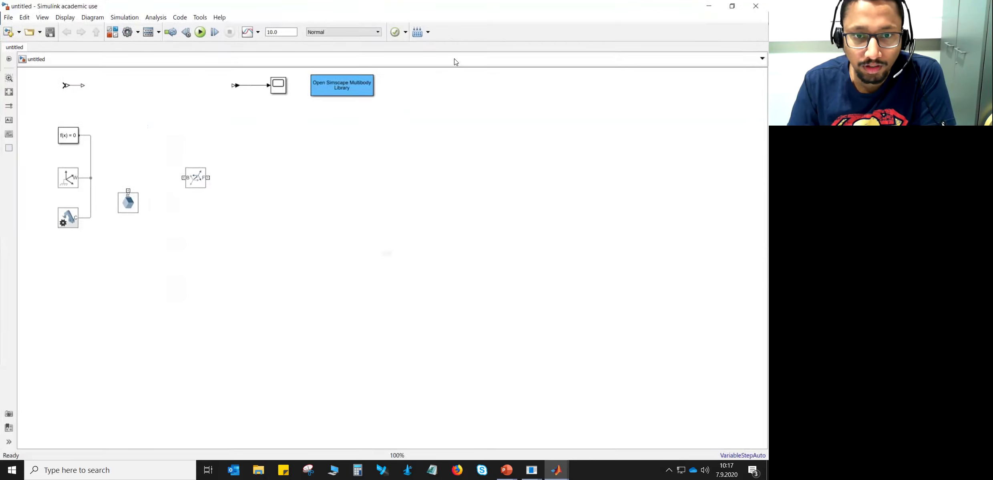
click(461, 50)
scroll(289, 202, down, 5)
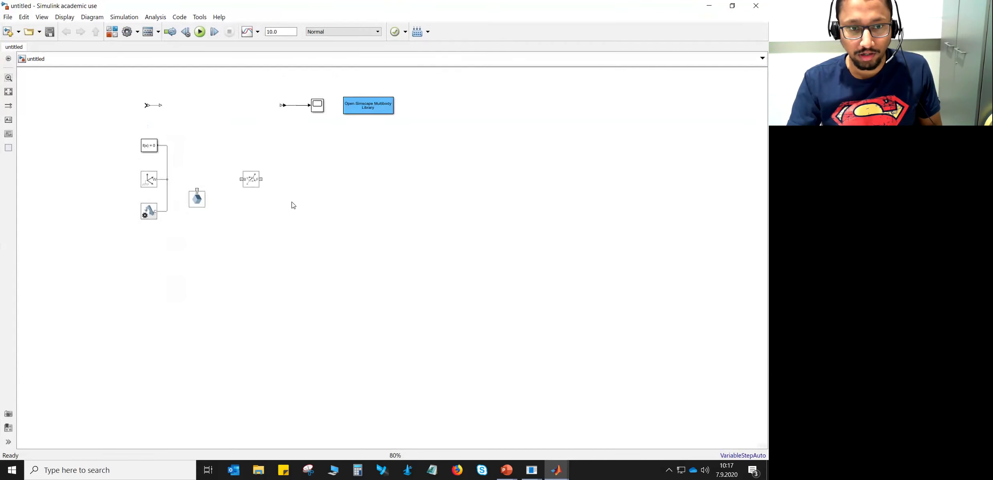
scroll(337, 175, up, 8)
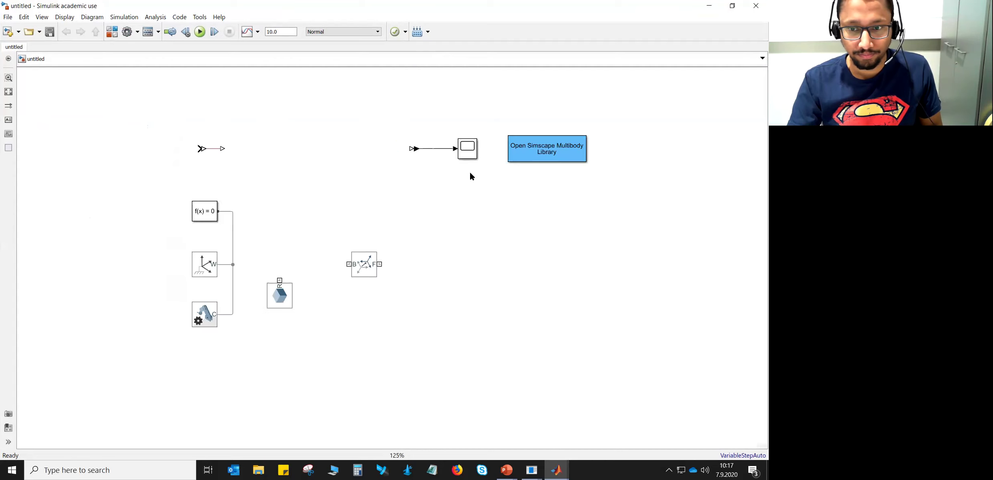
drag(312, 189, 329, 181)
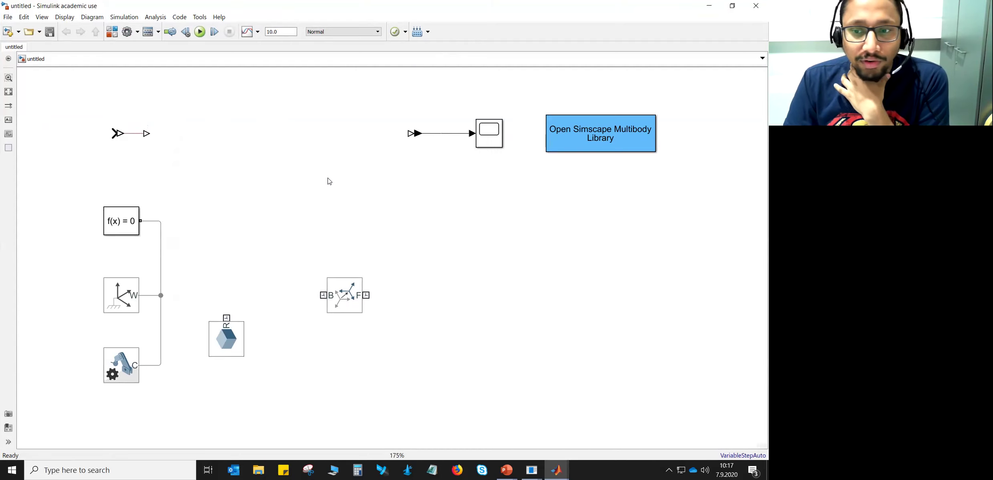
- Save the new Simscape Multibody model as SimplePendulum.slx in the Week-37 folder
click(7, 17)
click(36, 81)
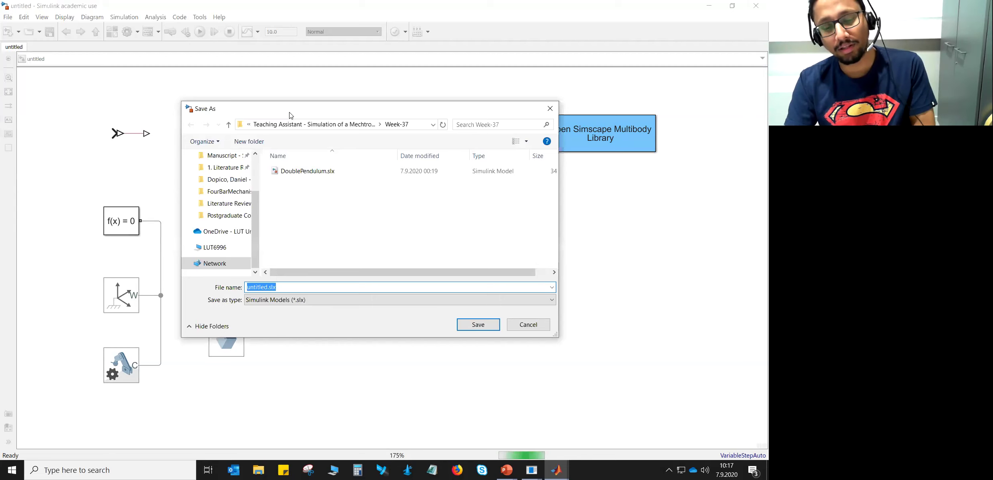
click(259, 287)
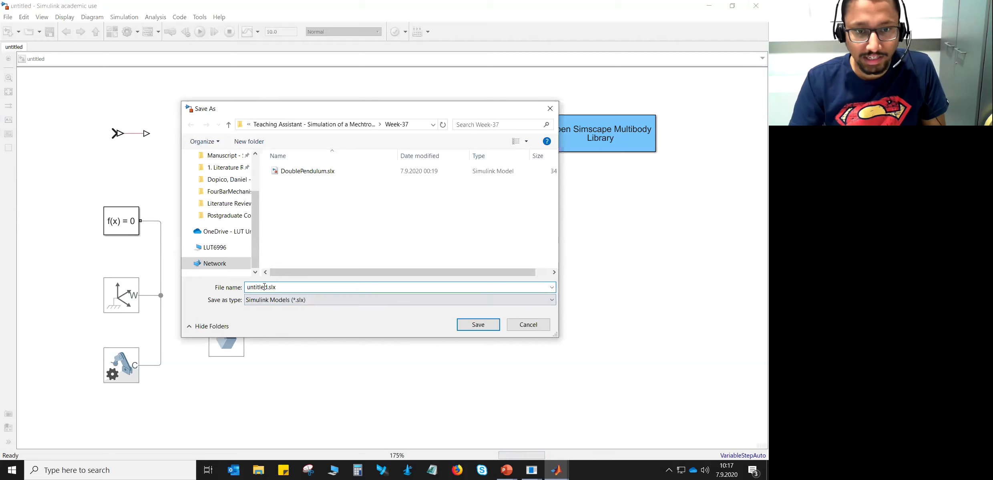
drag(247, 287, 268, 287)
text(Simple)
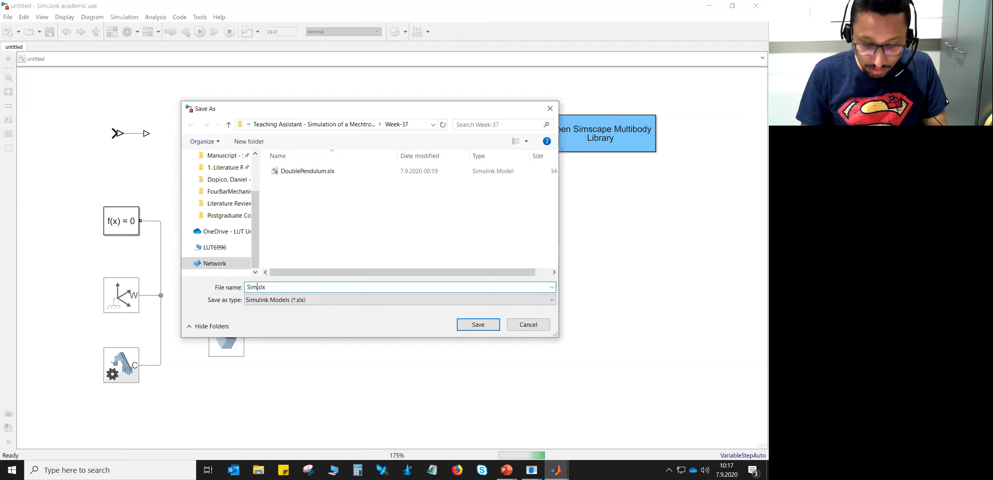
text(Pendul)
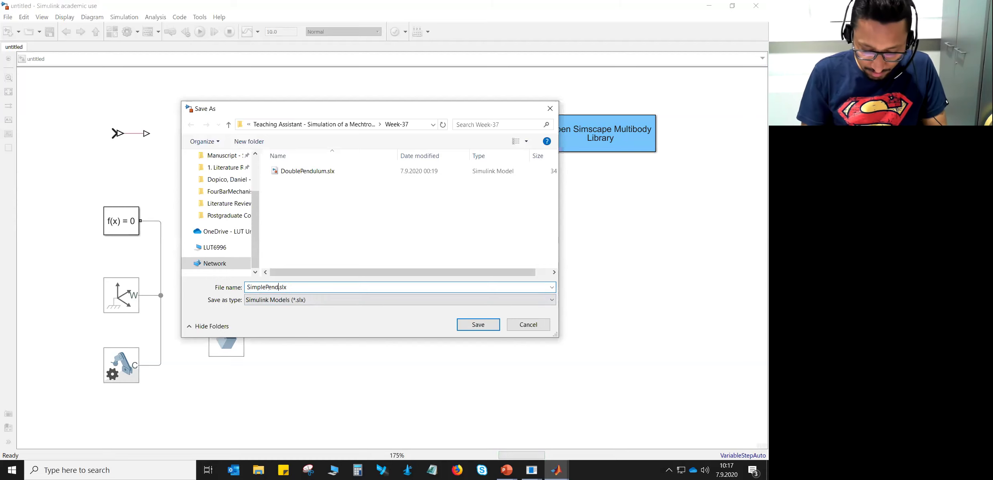
text(um)
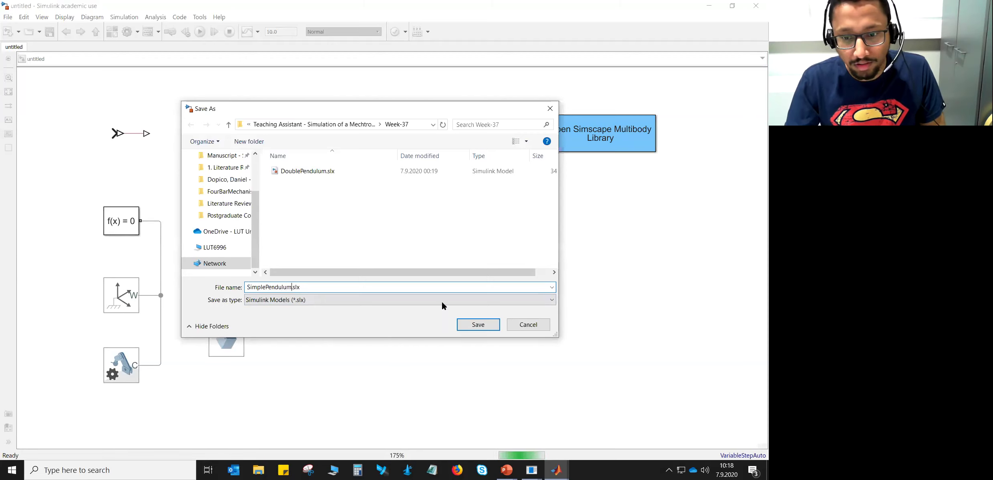
click(466, 327)
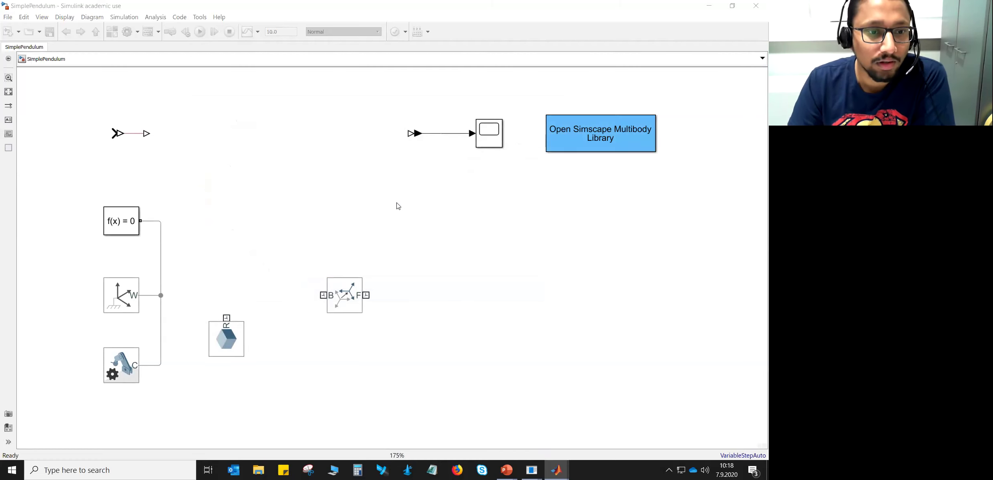
- Check MATLAB's current folder for the saved SimplePendulum.slx file and return to the full-size model view
click(364, 9)
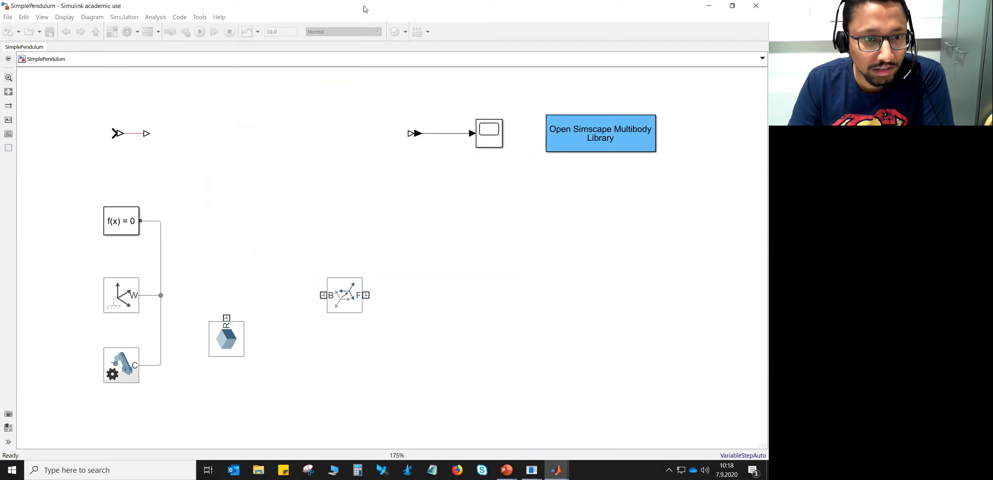
double_click(363, 9)
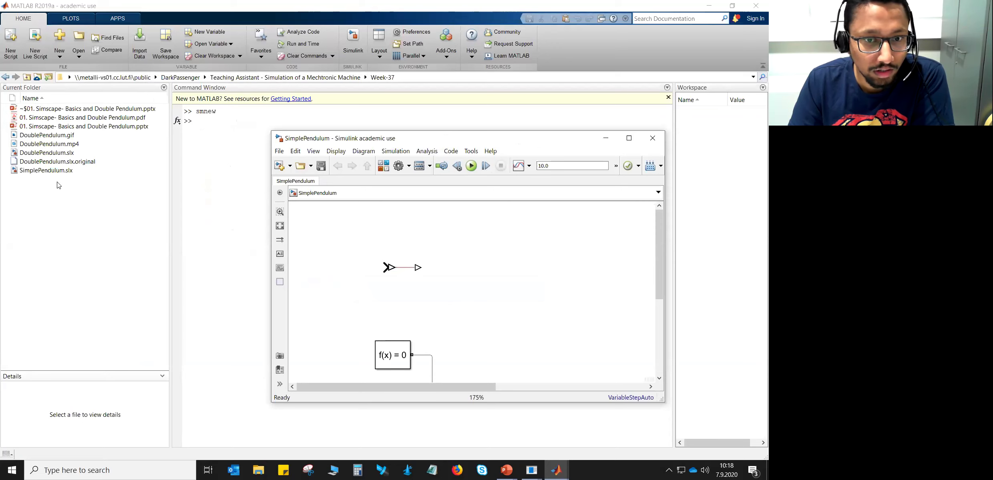
drag(532, 139, 530, 4)
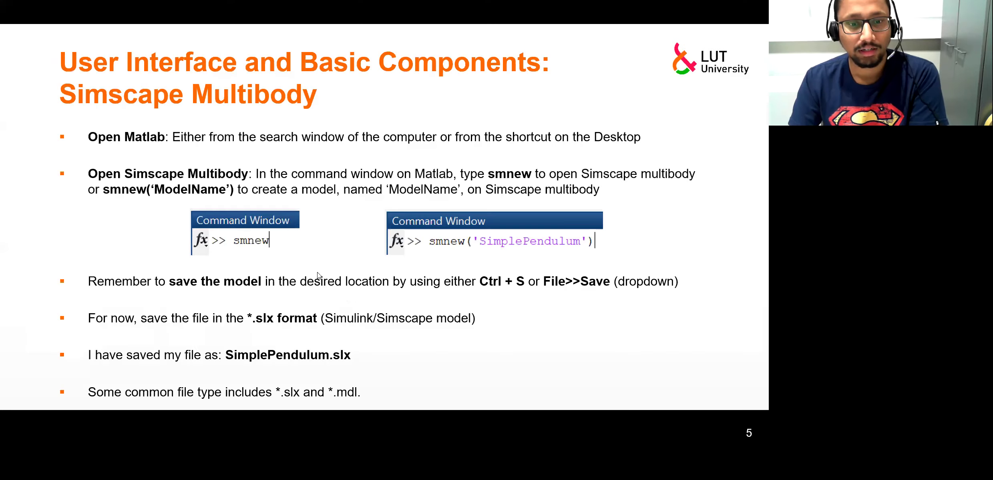
key(Right)
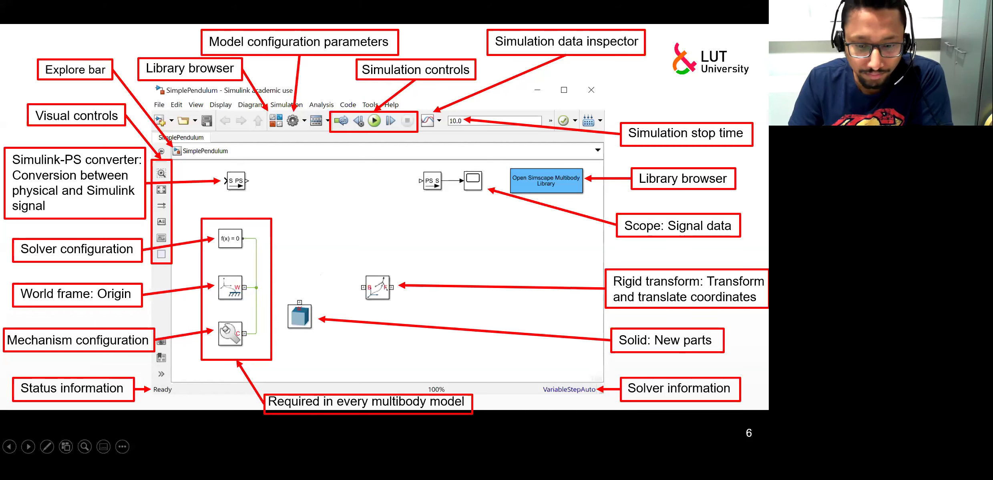
key(alt+Tab)
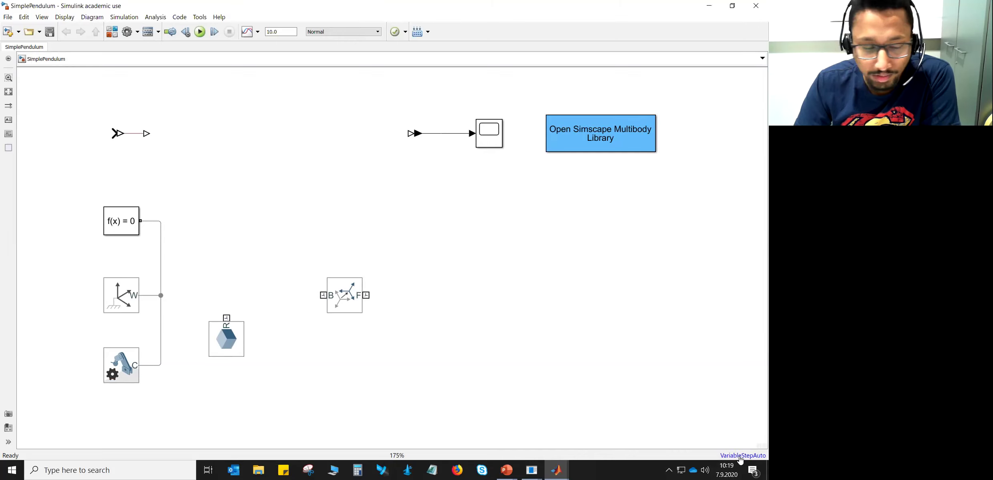
mouse_move(740, 461)
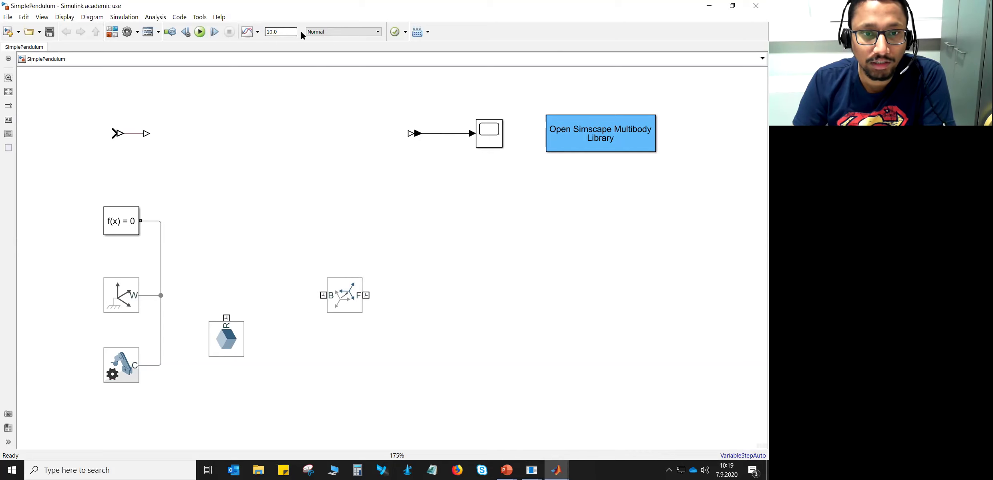
double_click(279, 32)
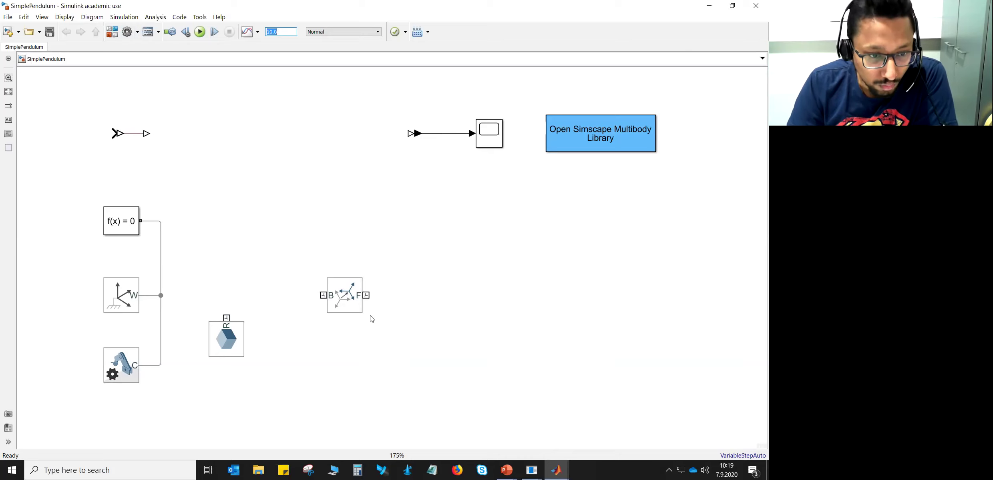
click(193, 159)
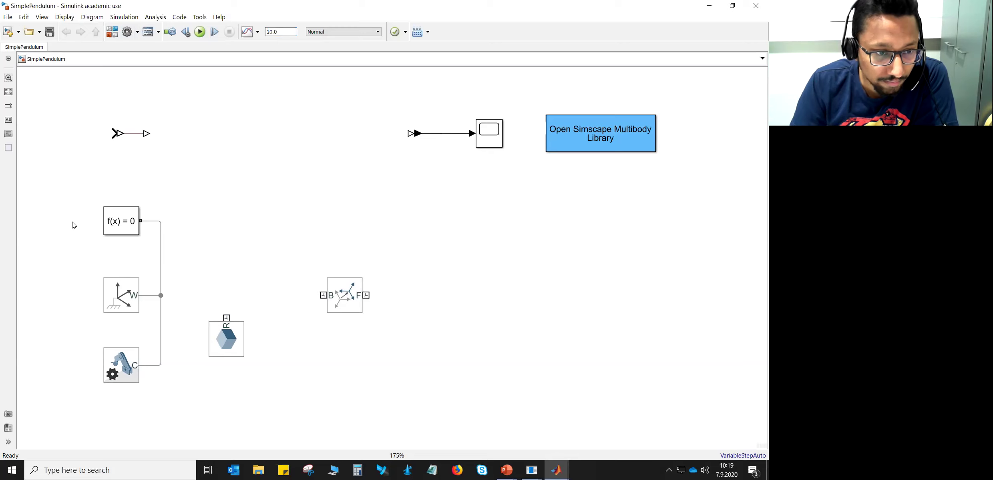
- Show the block names of the Solver Configuration, World Frame and Mechanism Configuration blocks
drag(67, 181, 190, 432)
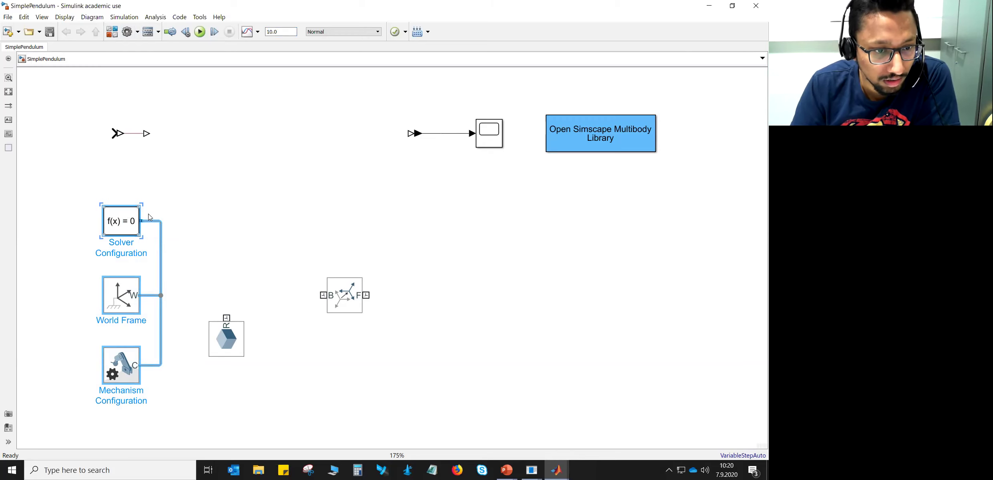
click(206, 219)
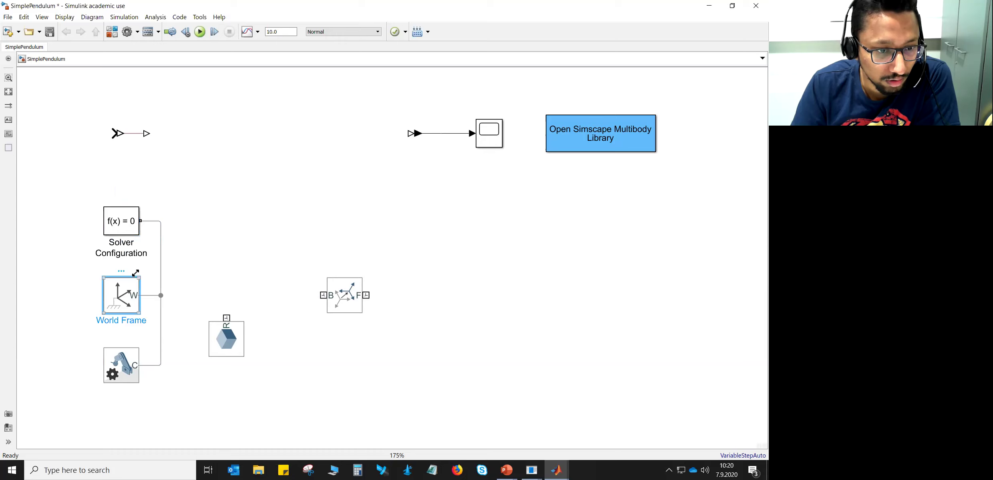
click(127, 370)
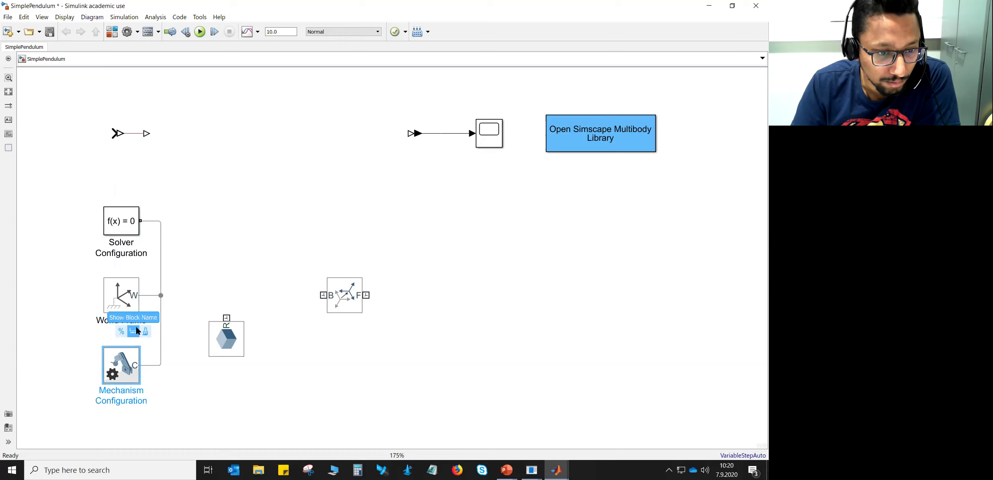
click(191, 404)
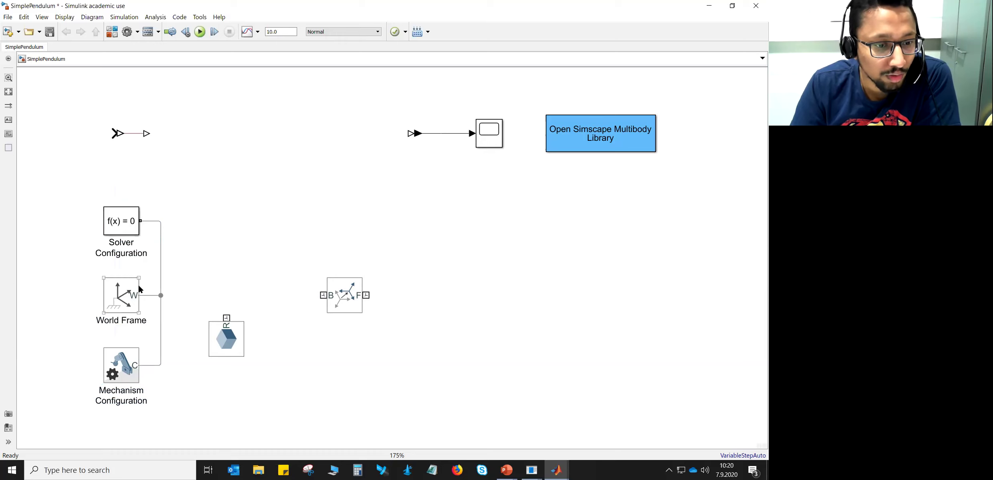
click(120, 291)
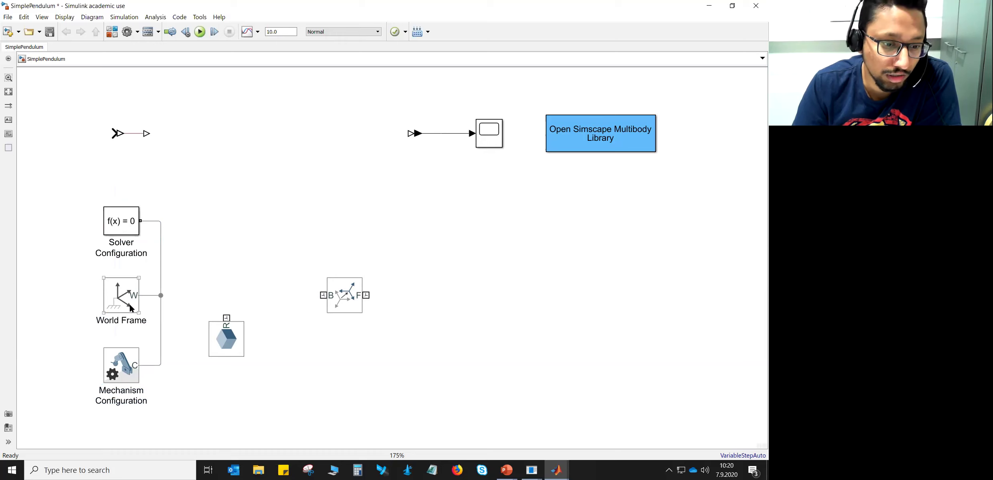
click(133, 400)
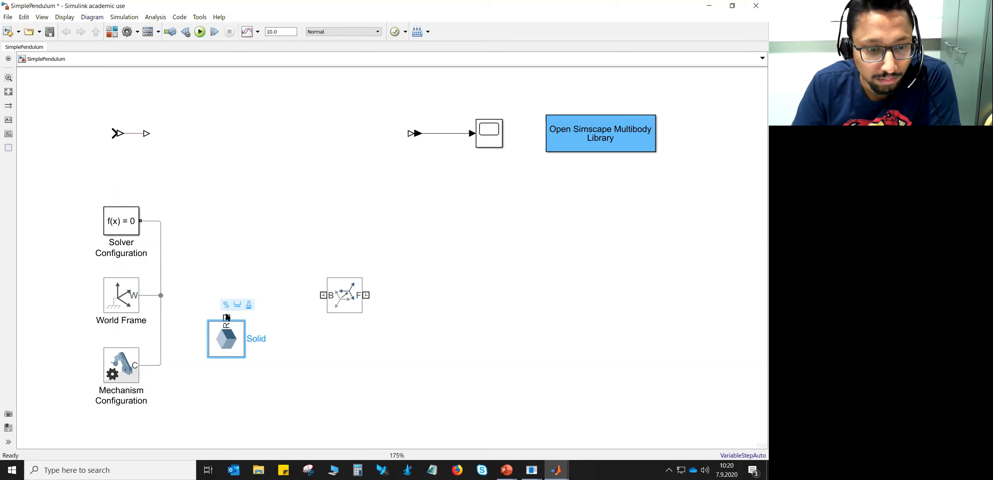
- Show the block names of the Solid and Rigid Transform blocks
click(236, 310)
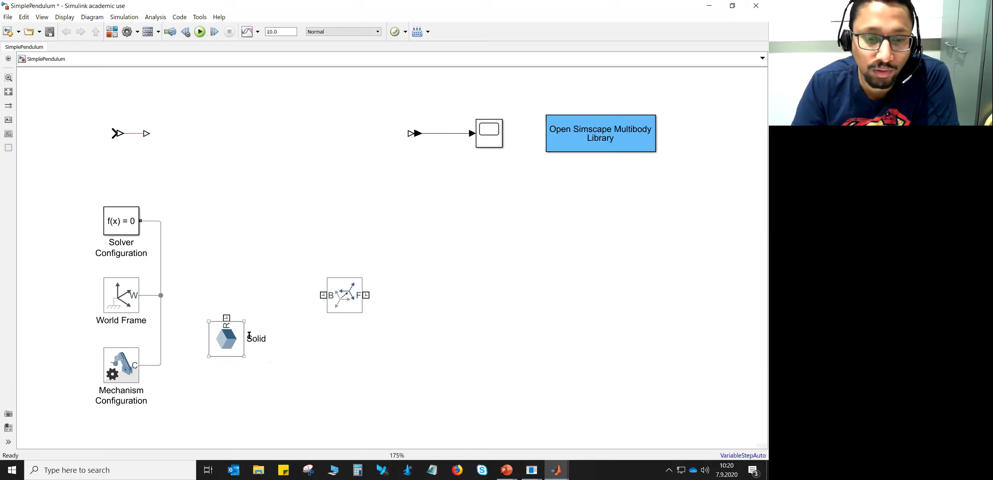
click(341, 306)
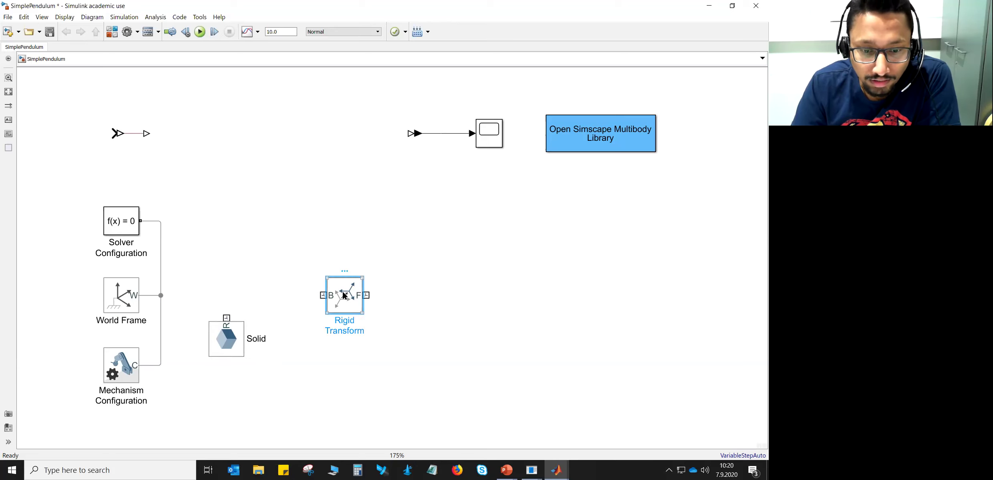
click(419, 334)
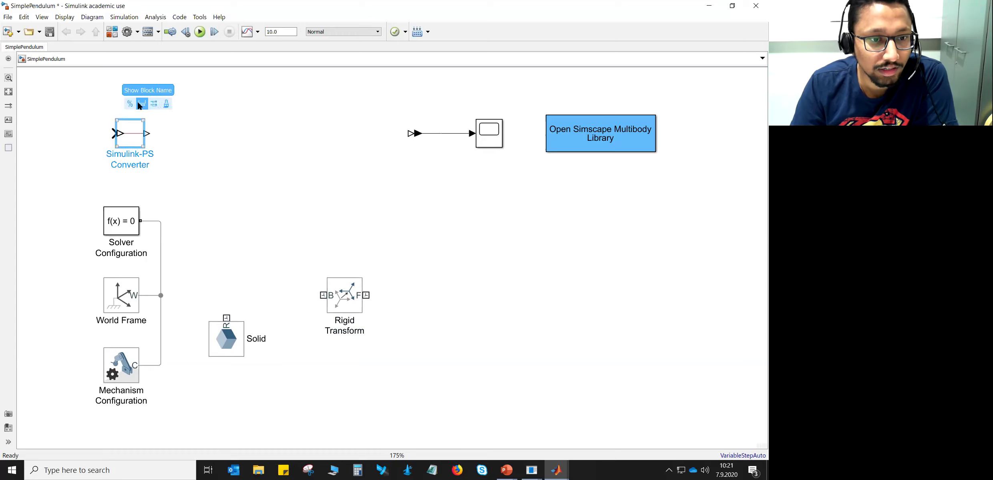
- Show the block names of the Simulink-PS Converter, Scope and PS-Simulink Converter blocks
click(137, 105)
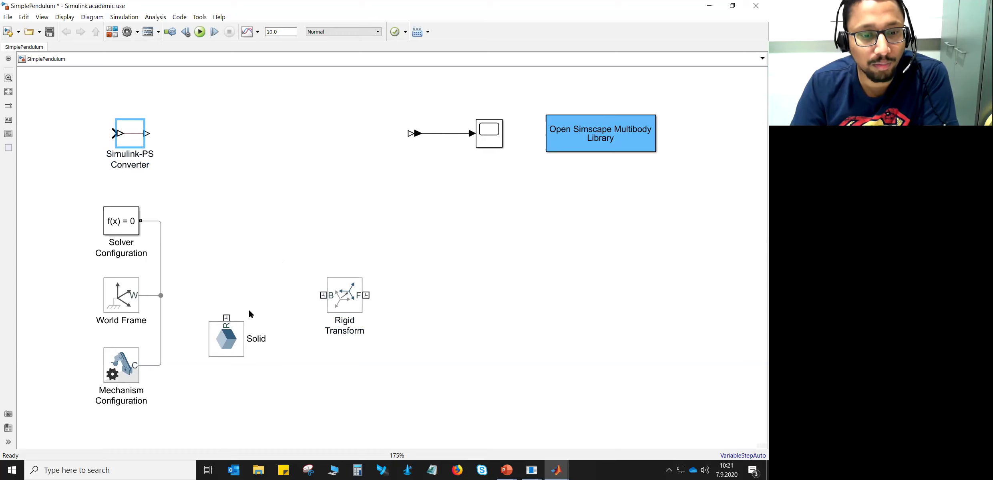
click(487, 128)
mouse_move(491, 106)
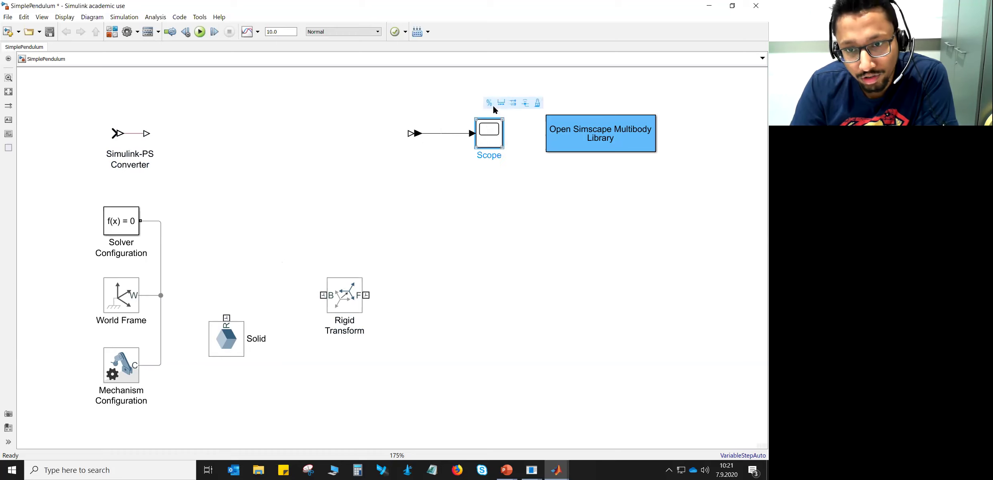
click(487, 197)
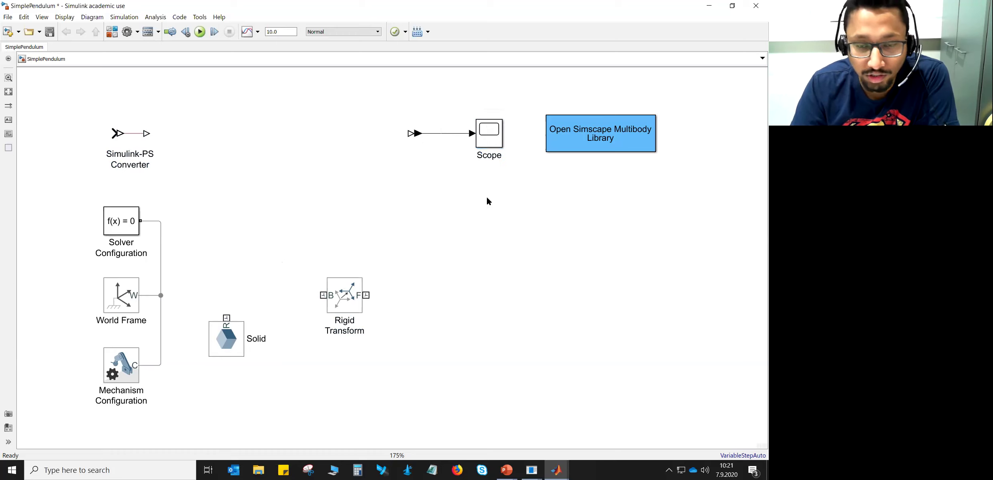
click(425, 135)
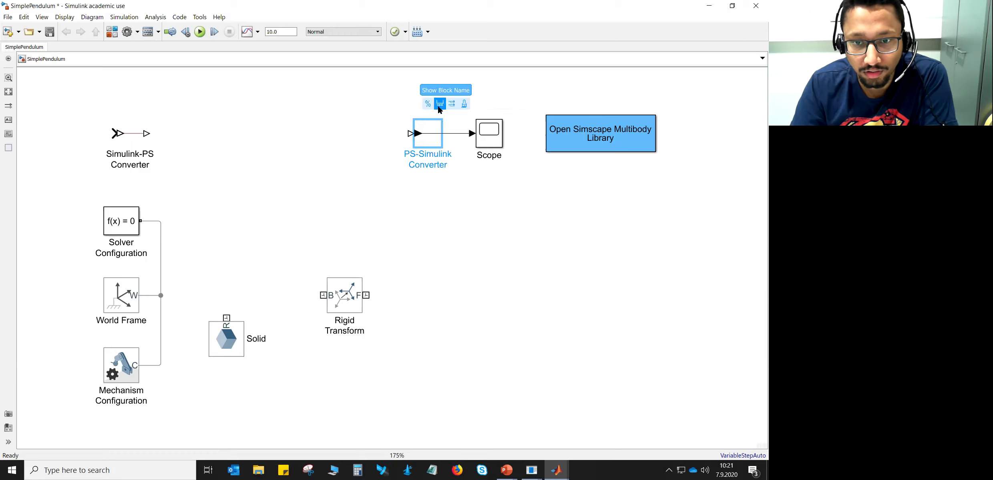
click(447, 200)
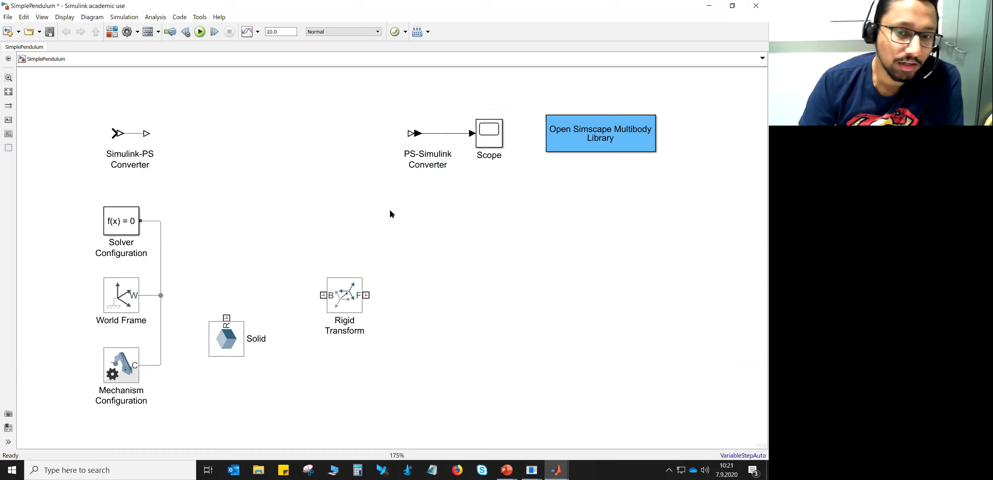
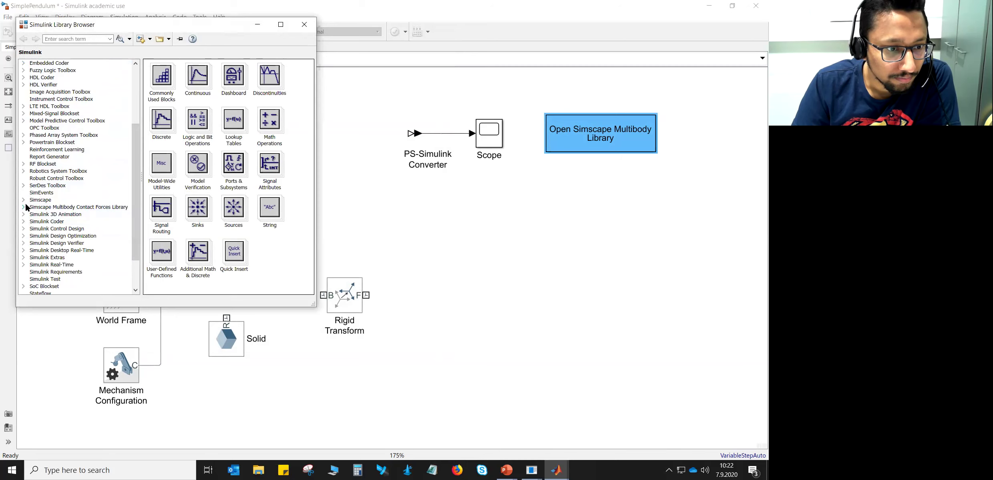
- Browse the Simscape library tree down to the Multibody block categories and close the library browser
click(23, 200)
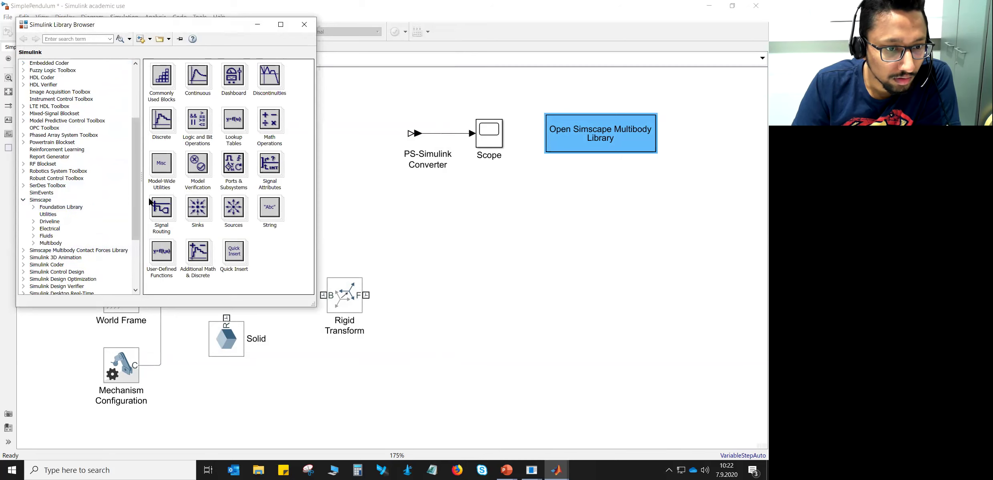
drag(137, 199, 137, 237)
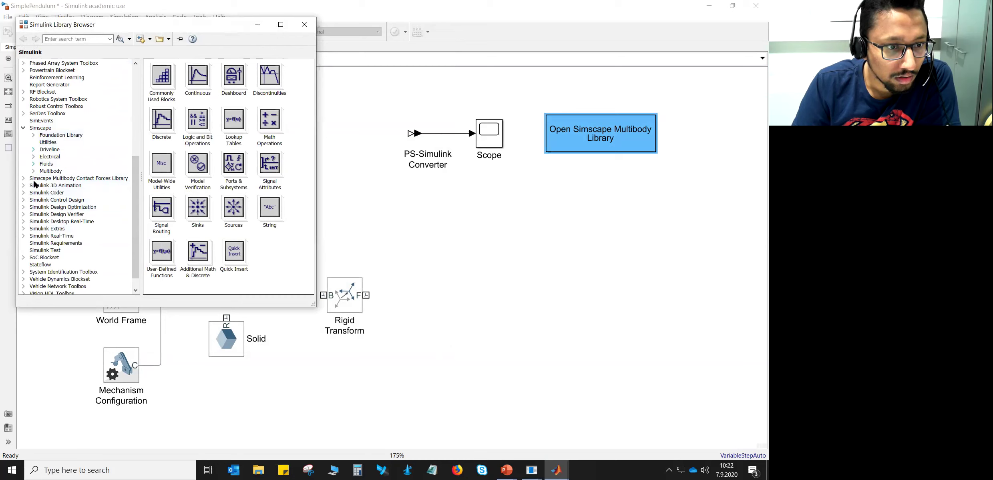
click(33, 136)
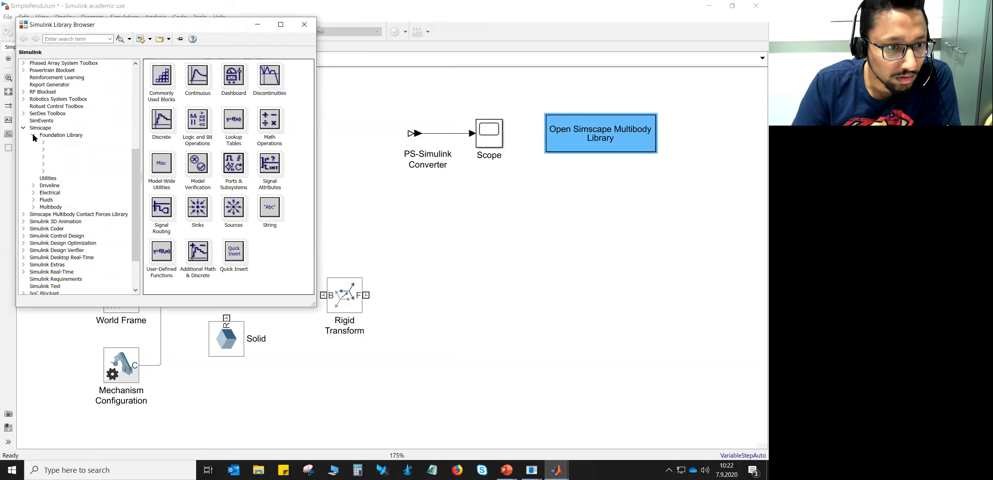
click(33, 136)
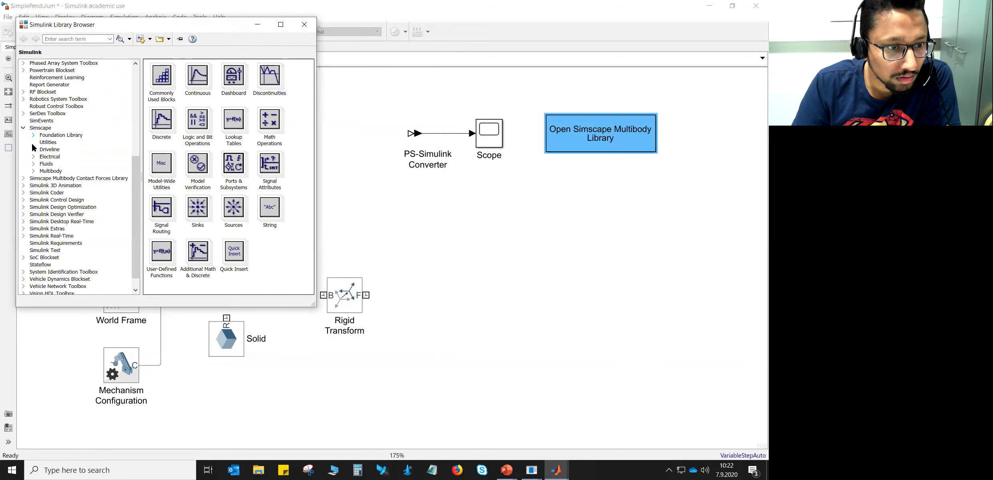
click(34, 171)
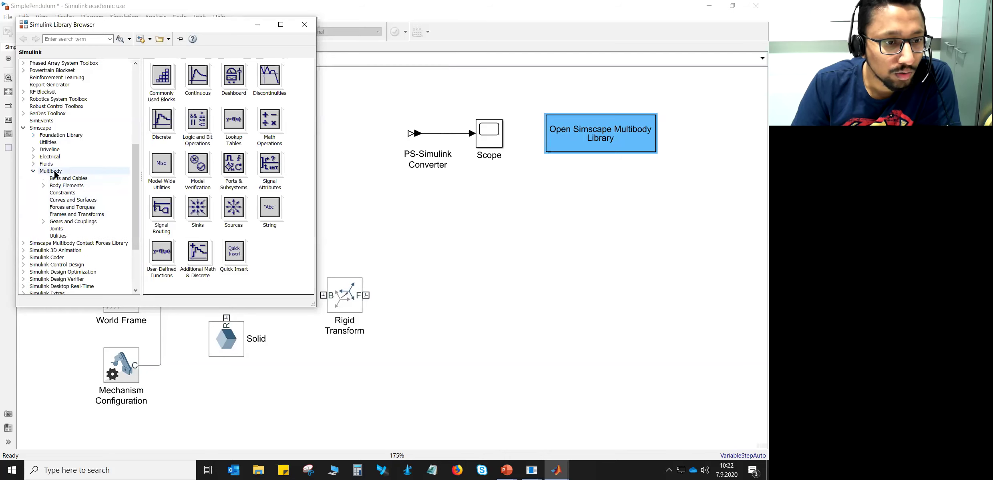
click(50, 172)
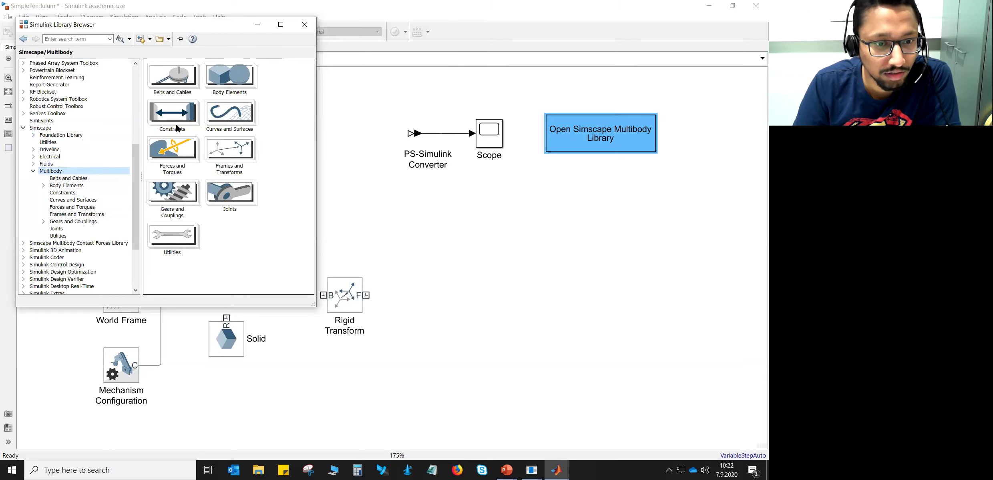
click(577, 138)
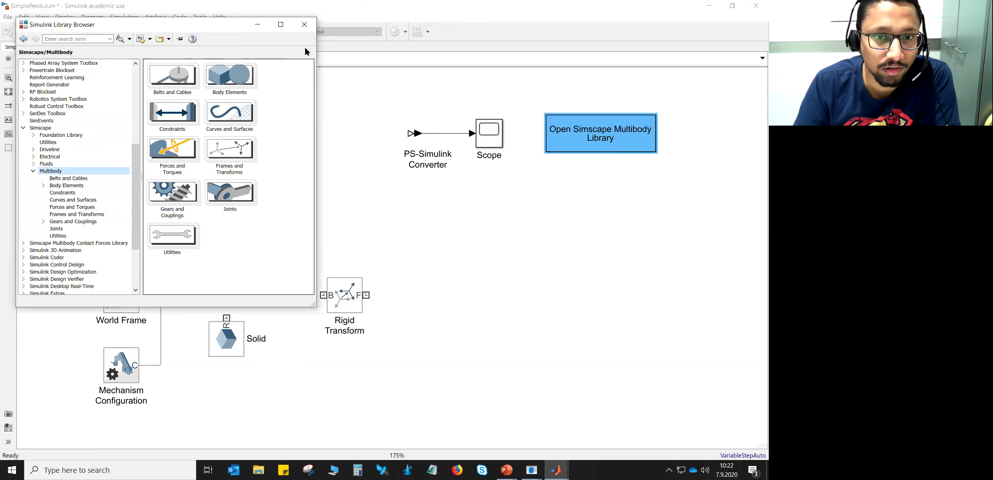
click(303, 26)
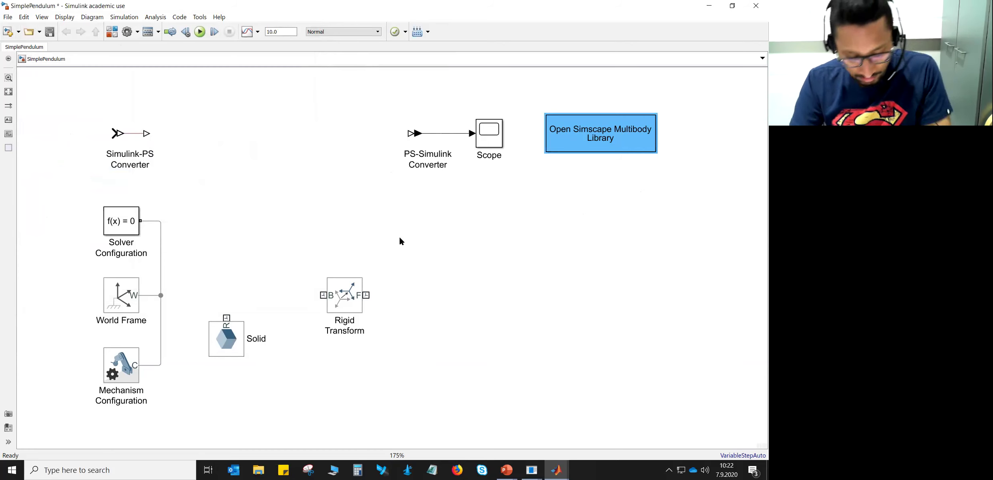
- Switch to the PowerPoint presentation and show the slide on what a double pendulum requires
key(alt+Tab)
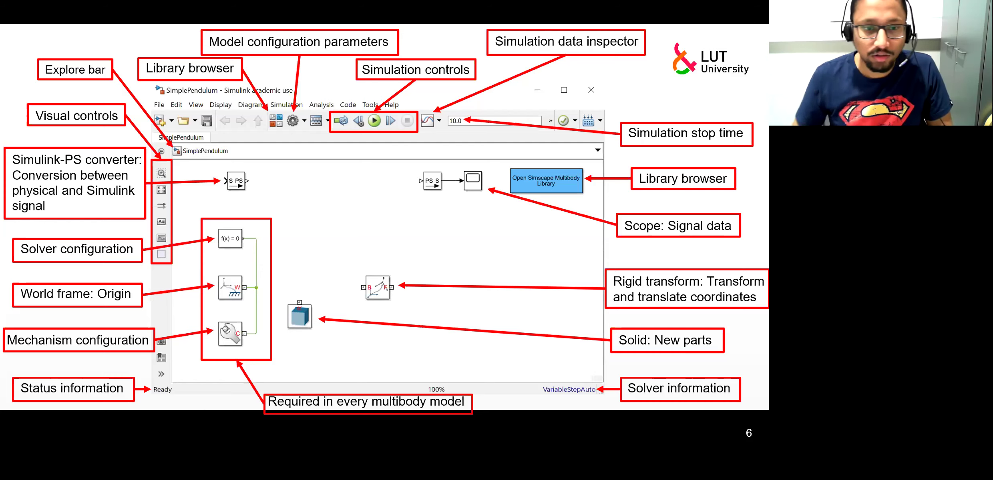
key(Right)
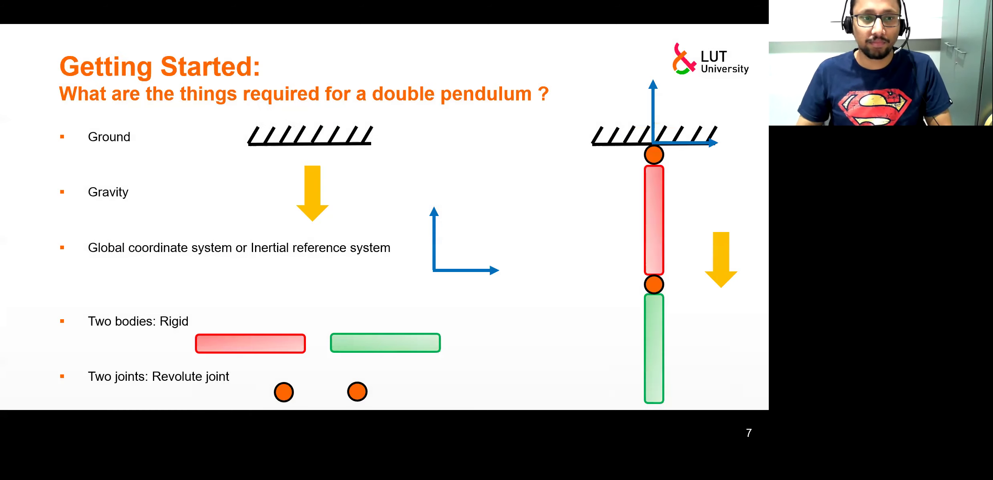
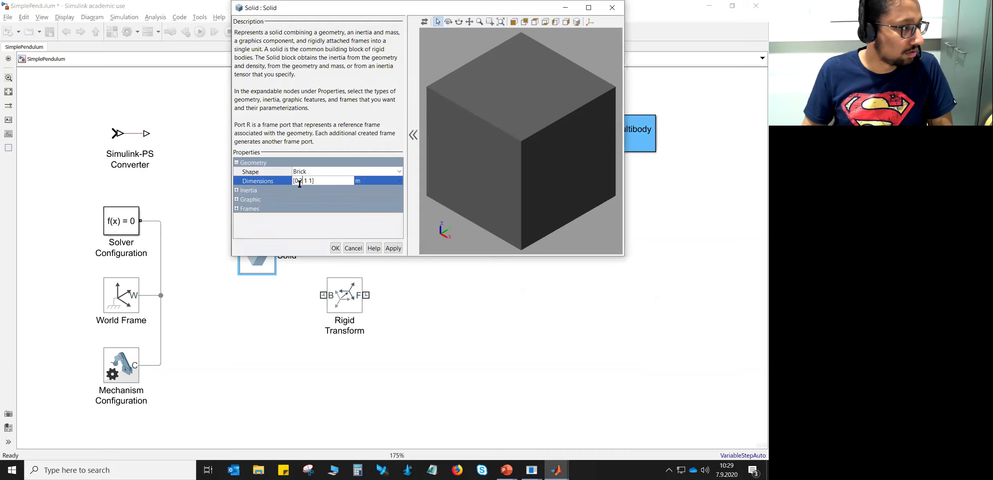
- Set the Solid brick's second and third dimensions to 0.04 and 0.02 m, apply them and update the visualization
key(Delete)
text(0.04)
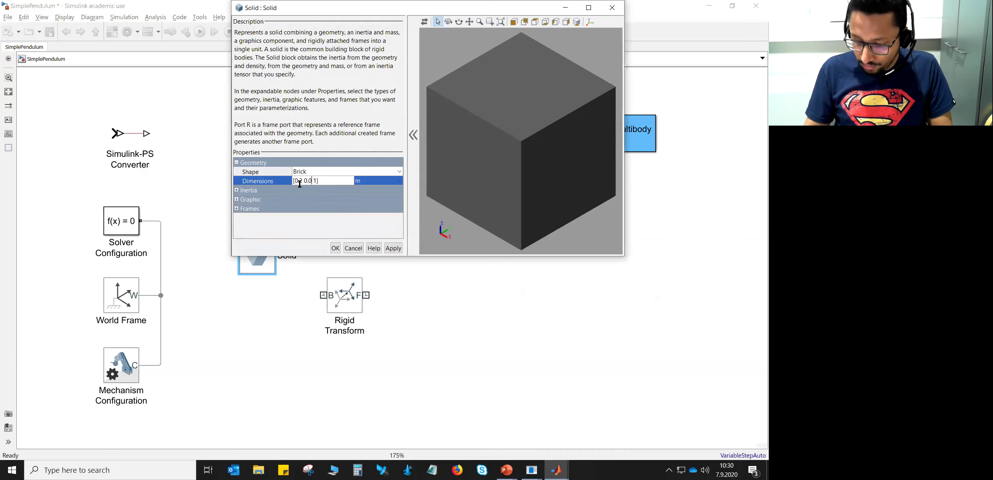
key(Delete)
text(0.02)
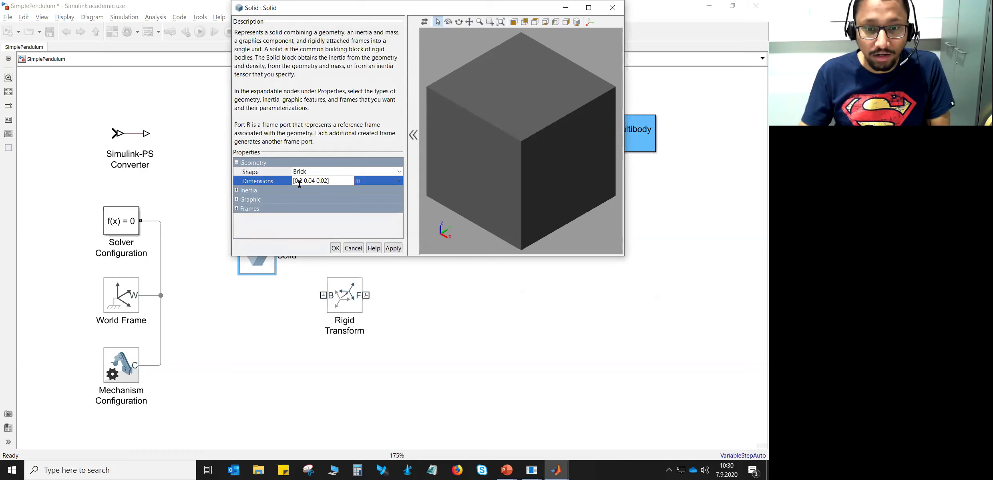
click(393, 248)
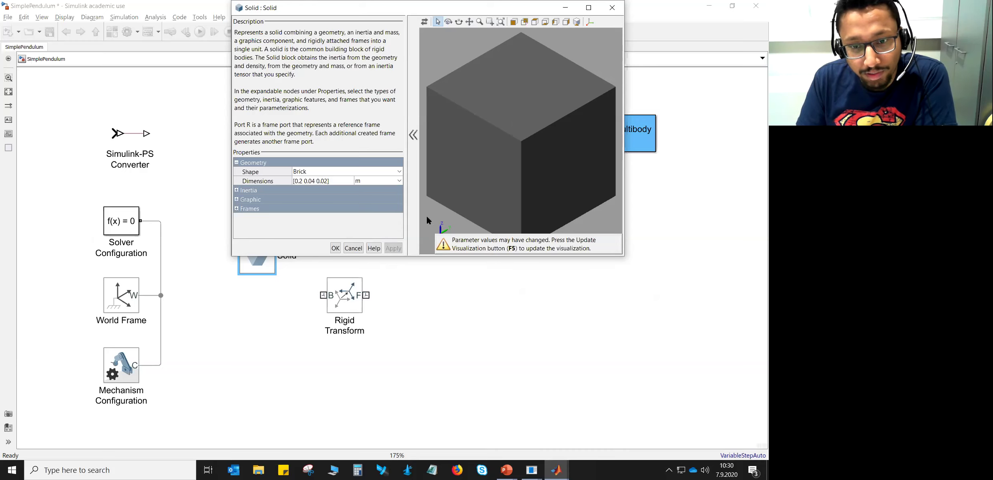
click(425, 22)
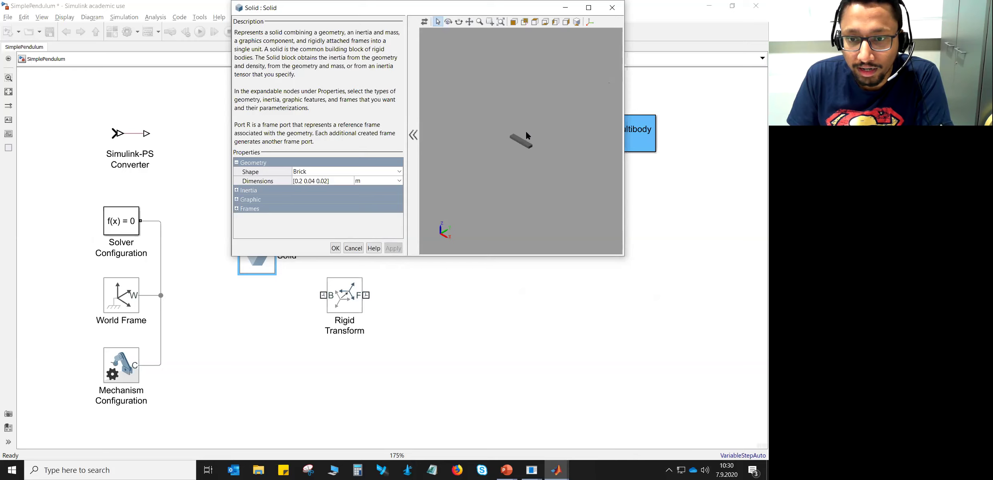
- Inspect the resized brick in the Solid preview from different angles and return it to the isometric view
scroll(522, 138, up, 5)
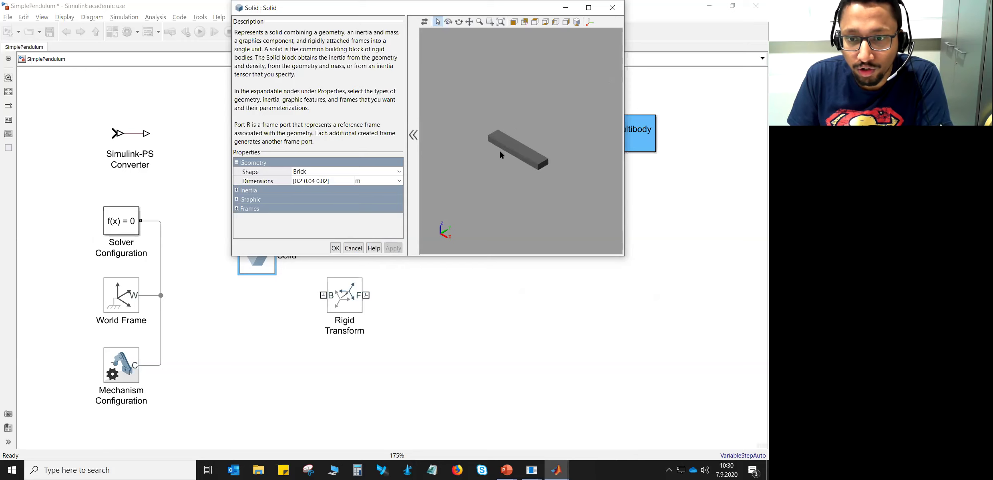
scroll(524, 133, down, 2)
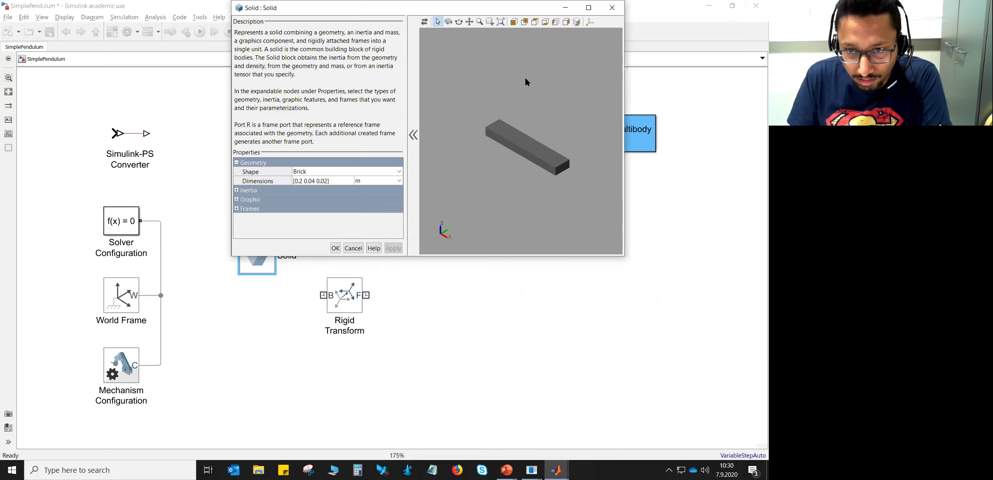
mouse_move(525, 82)
mouse_down()
mouse_move(492, 82)
mouse_move(507, 81)
mouse_move(499, 157)
mouse_move(563, 108)
mouse_move(454, 134)
mouse_move(477, 128)
mouse_move(487, 164)
mouse_move(483, 120)
mouse_move(546, 139)
mouse_move(503, 166)
mouse_move(567, 180)
mouse_move(542, 106)
mouse_move(520, 154)
mouse_move(567, 89)
mouse_up()
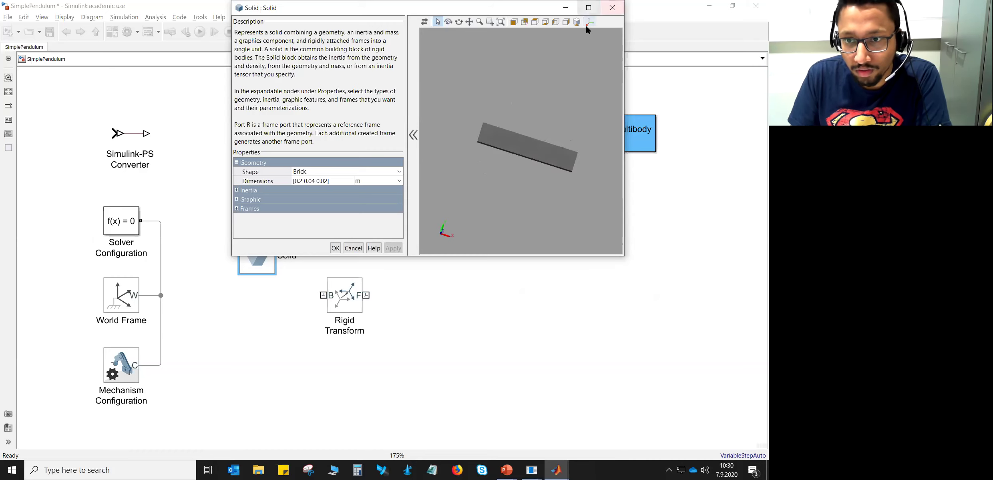
click(575, 21)
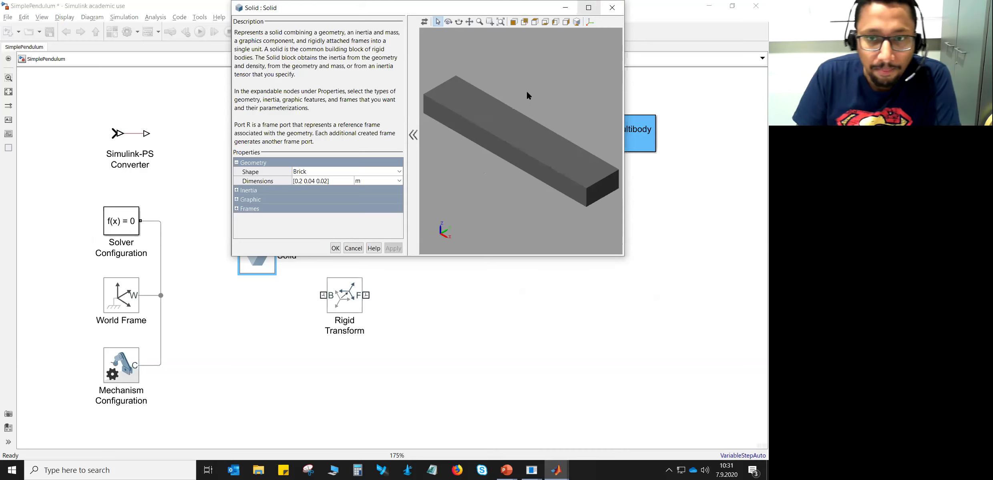
click(469, 21)
mouse_move(523, 109)
mouse_down()
mouse_move(523, 120)
mouse_move(548, 122)
mouse_move(535, 113)
mouse_up()
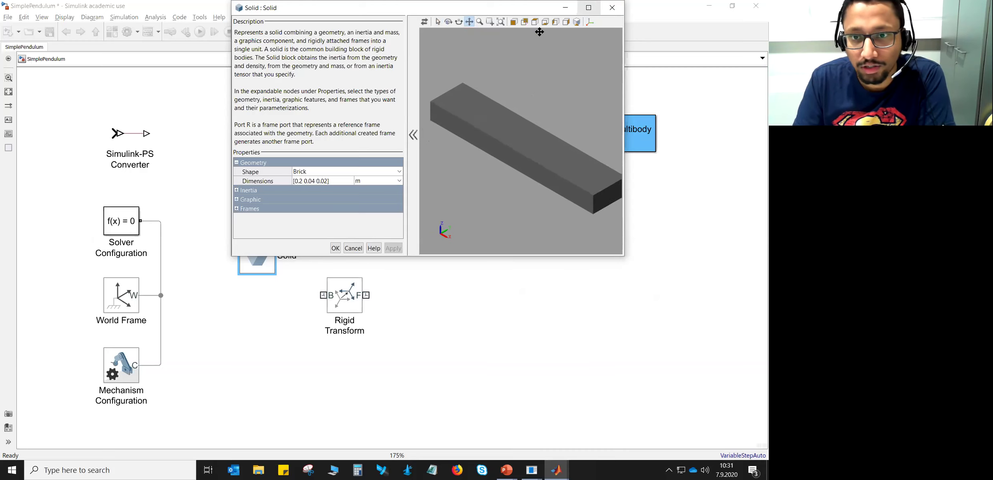
click(576, 22)
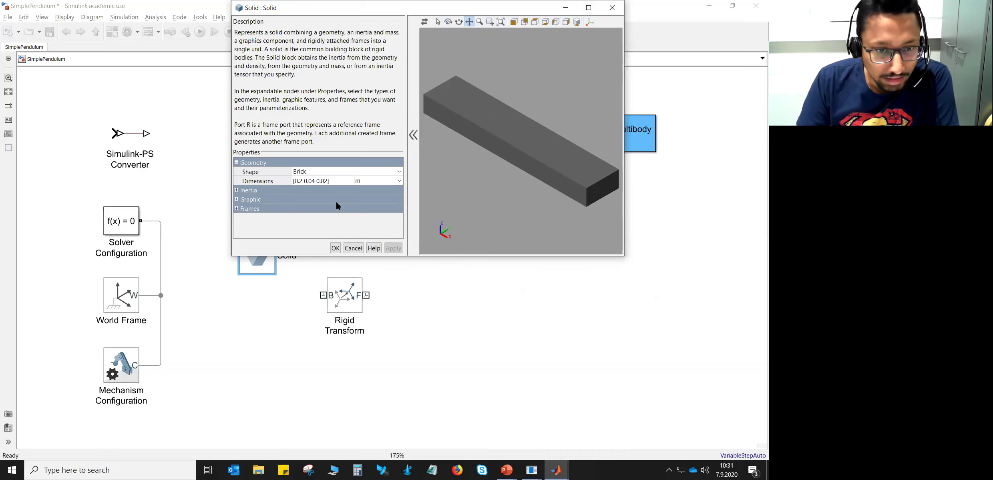
- Expand the Solid's inertia properties in an enlarged dialog and check the options for inertia type and basis
click(236, 190)
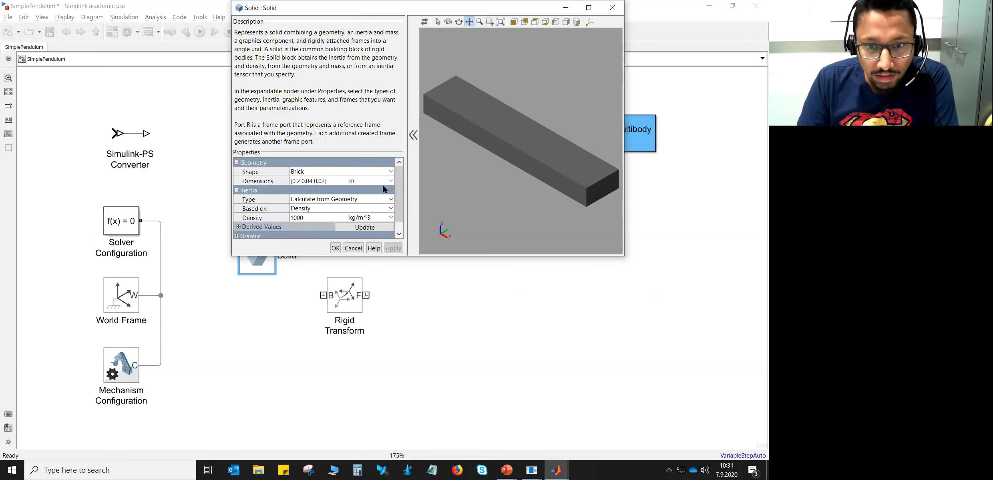
scroll(397, 180, down, 1)
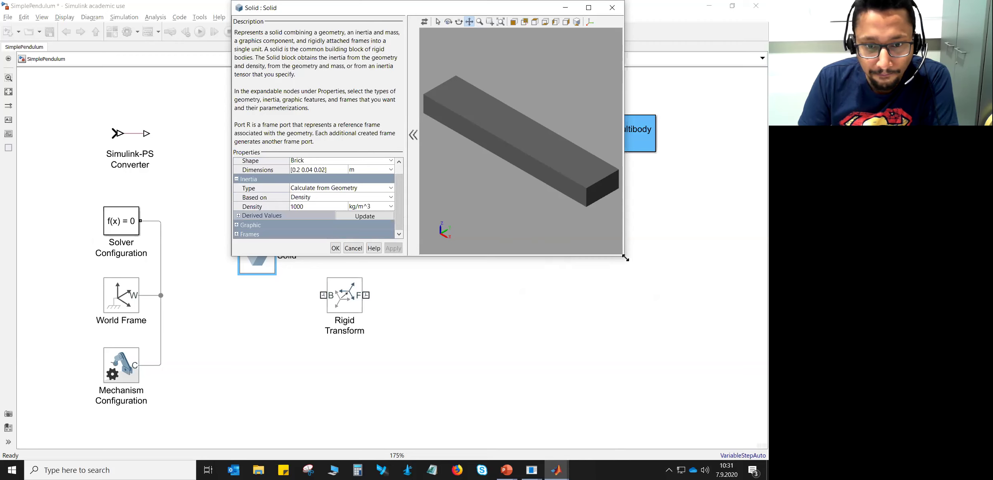
drag(625, 258, 710, 326)
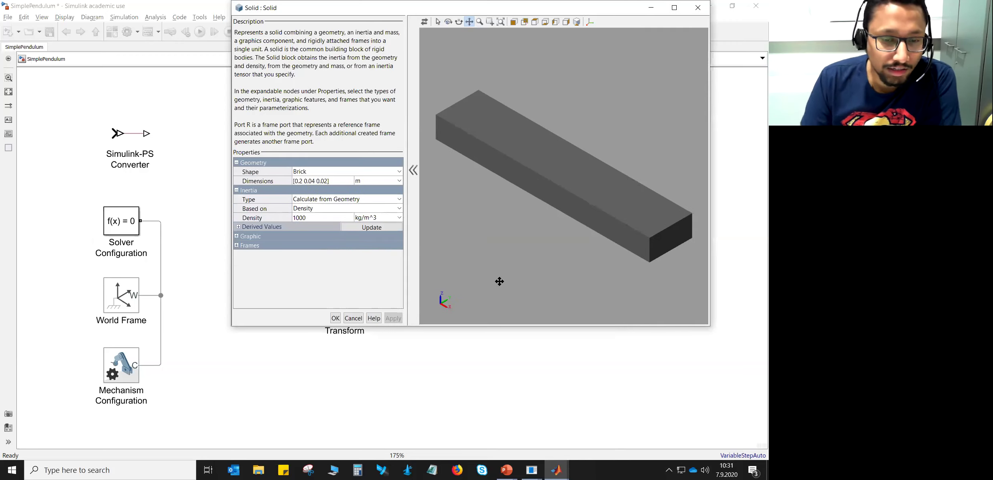
click(398, 199)
click(398, 202)
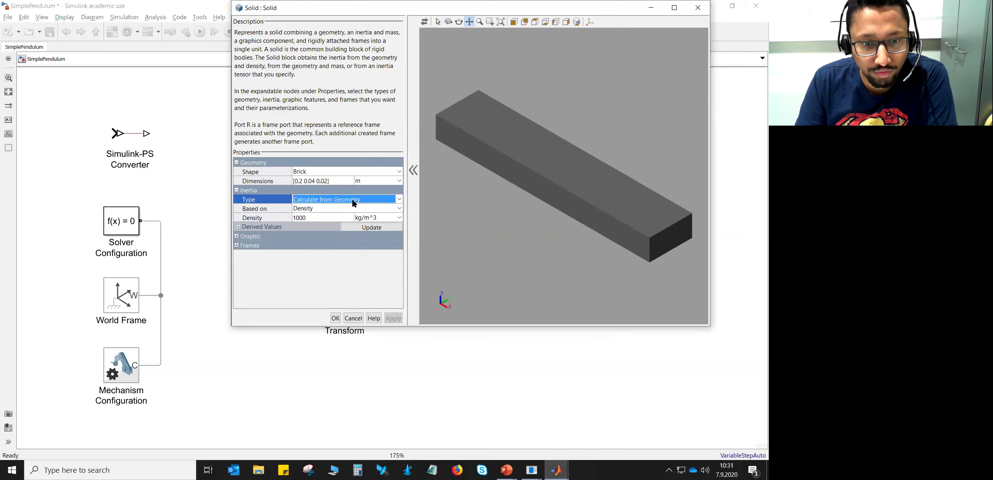
click(399, 208)
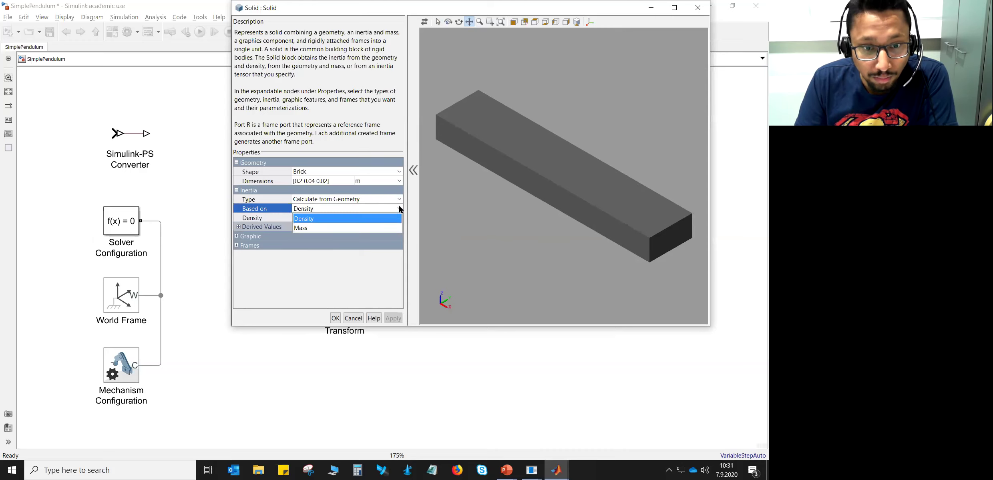
click(398, 207)
- Set the Solid's density to 7800 kg/m^3, apply it and calculate the derived inertia values
click(310, 219)
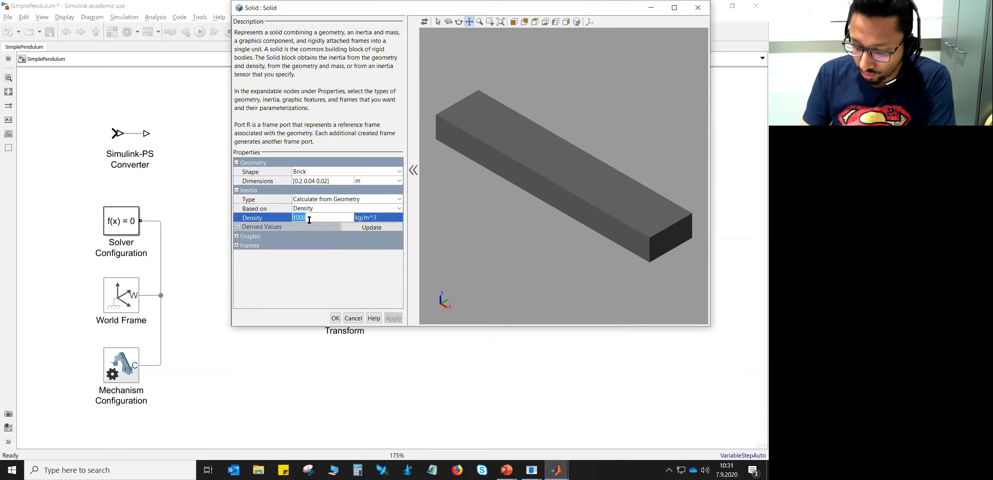
text(7)
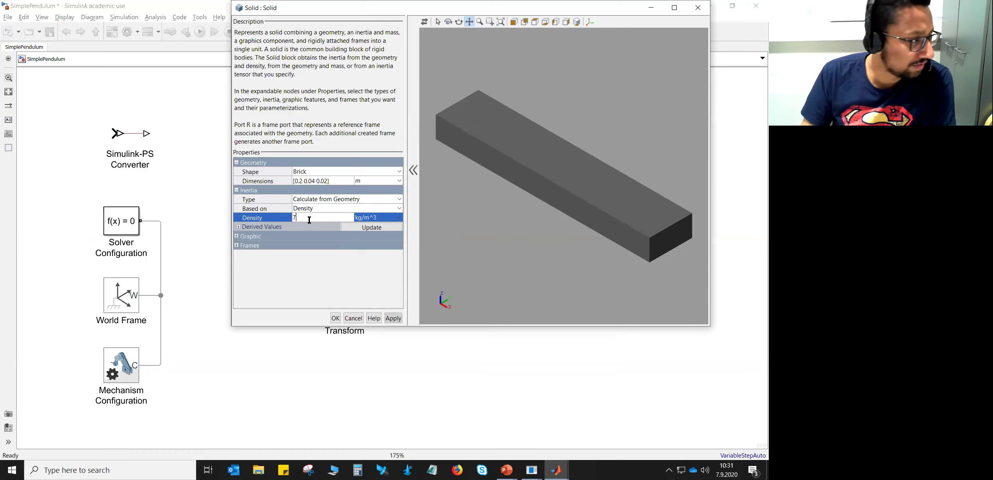
text(800)
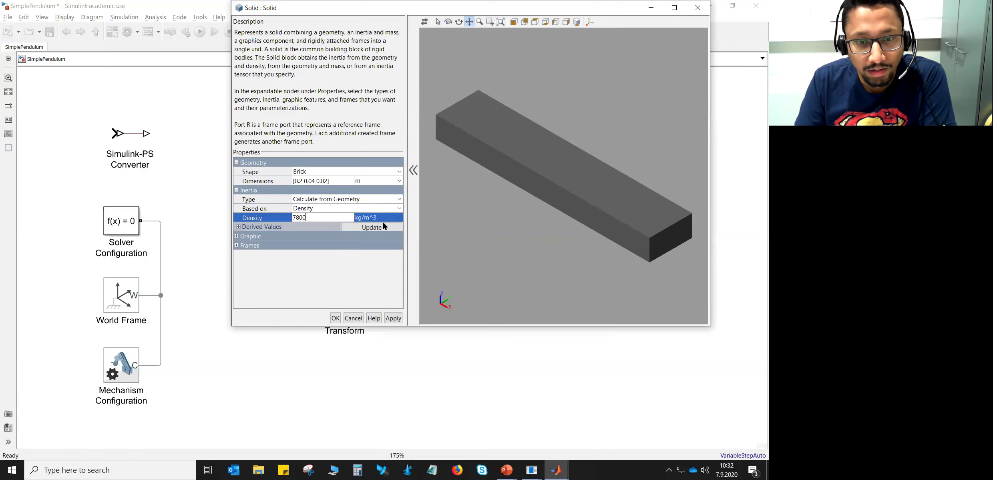
click(399, 218)
click(398, 228)
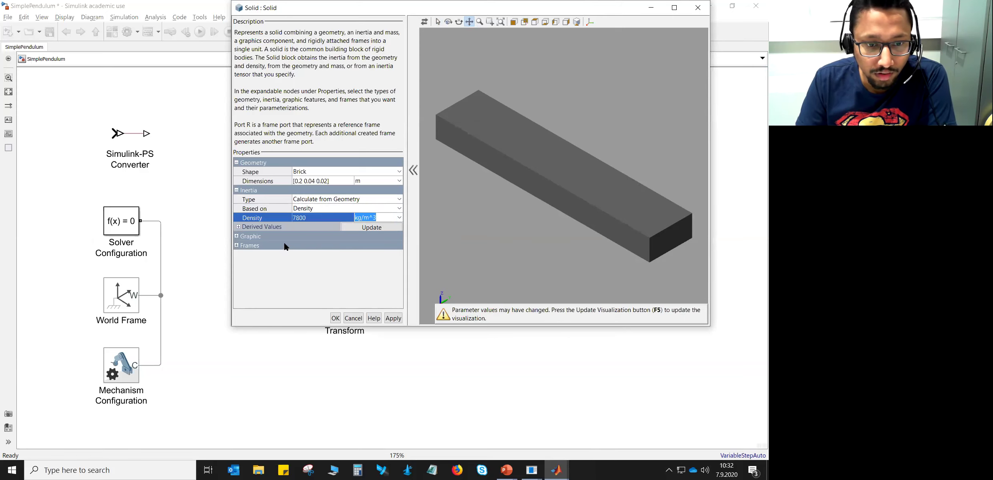
click(392, 319)
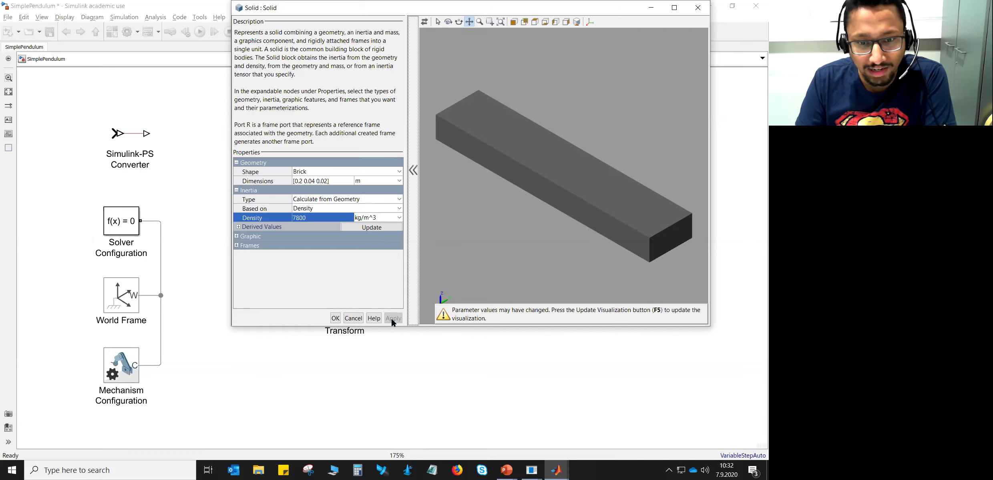
click(238, 227)
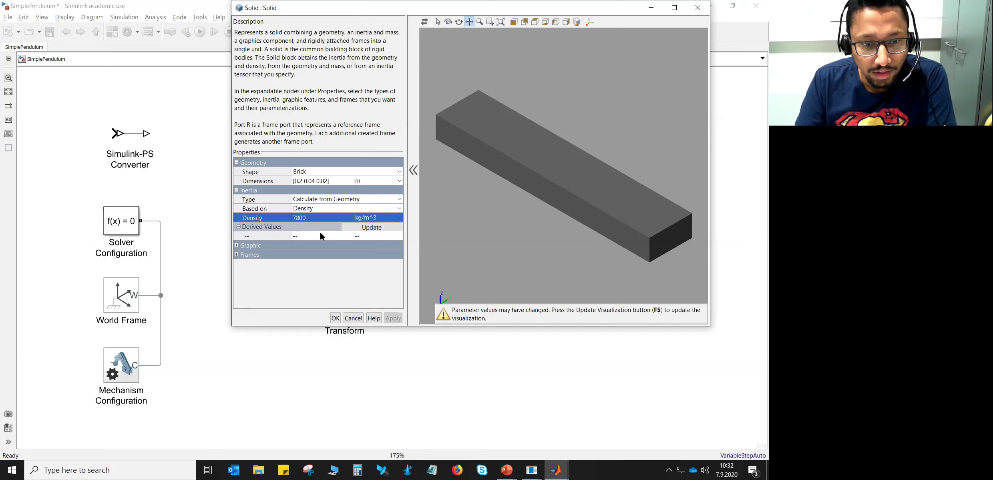
click(388, 227)
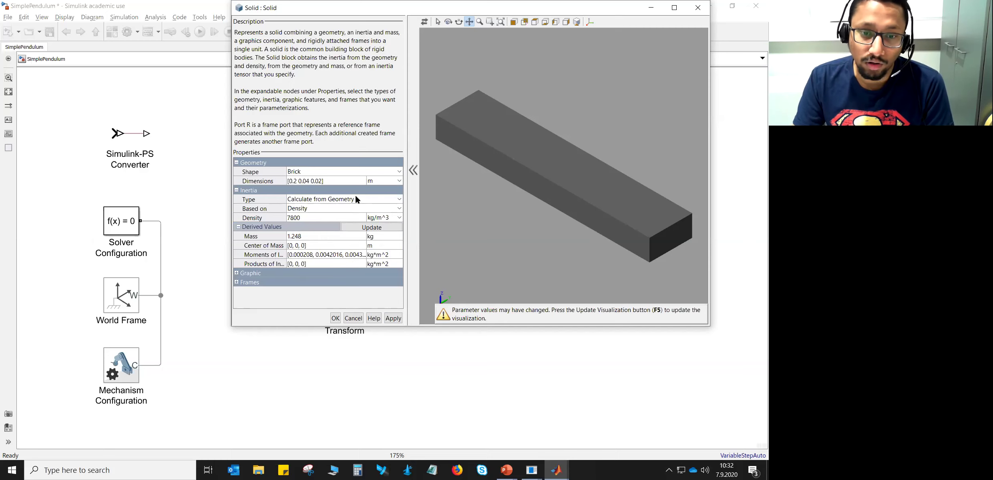
- Set the Solid's graphic color to [0.9 0.5 0.5], apply it and update the visualization
click(236, 273)
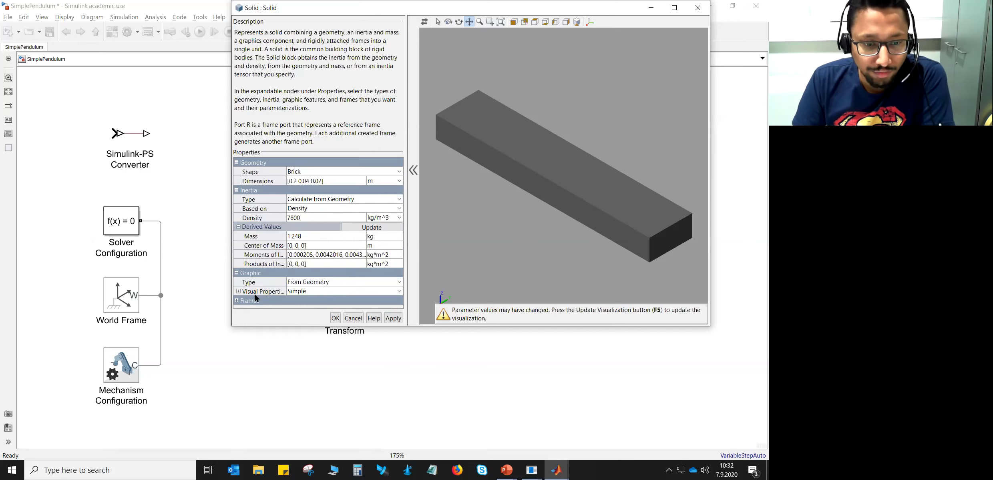
click(241, 291)
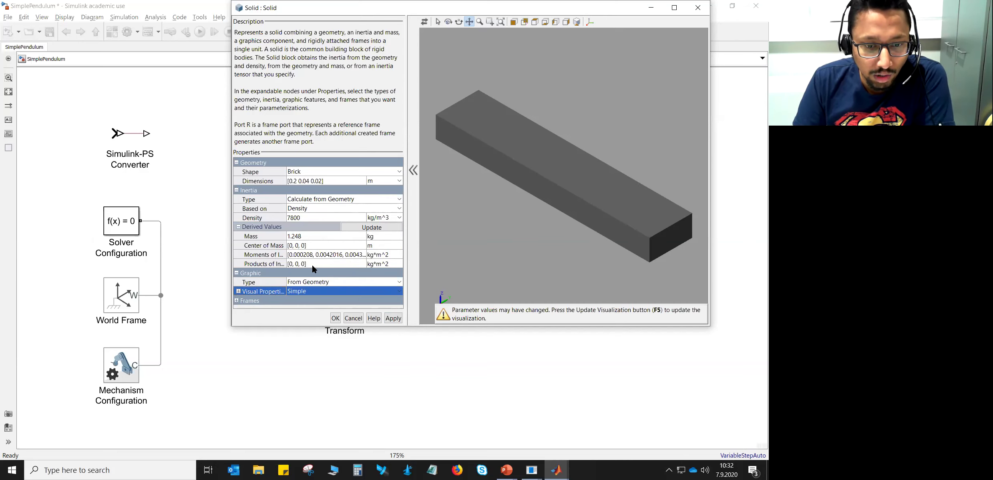
click(238, 291)
scroll(245, 289, down, 1)
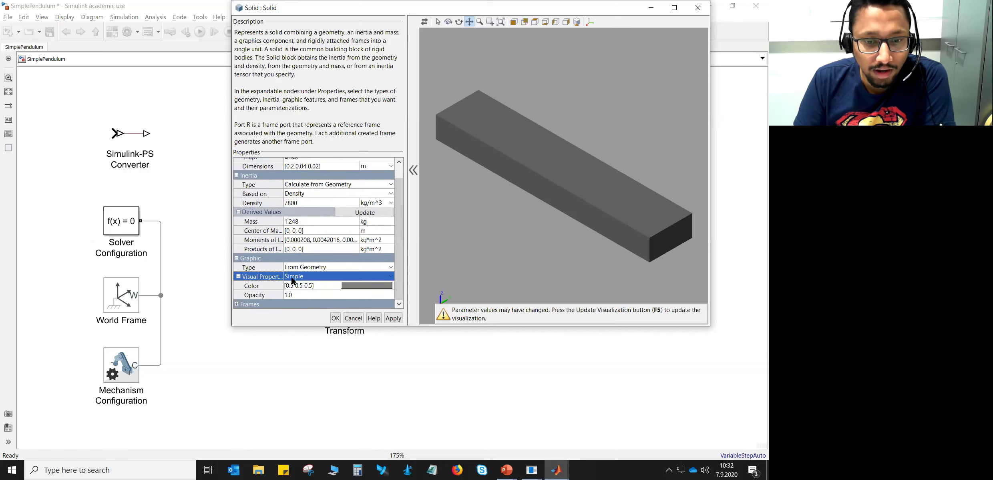
click(307, 286)
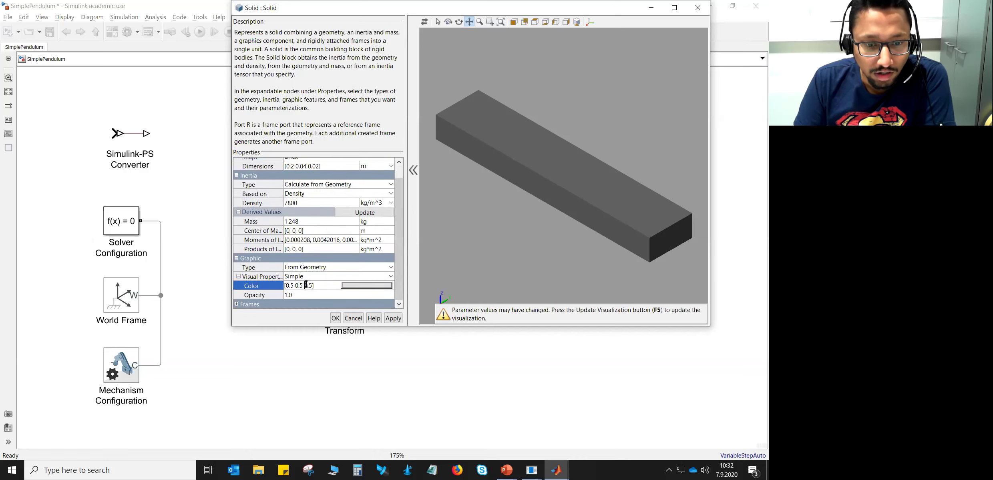
drag(286, 286, 294, 286)
click(287, 285)
click(304, 286)
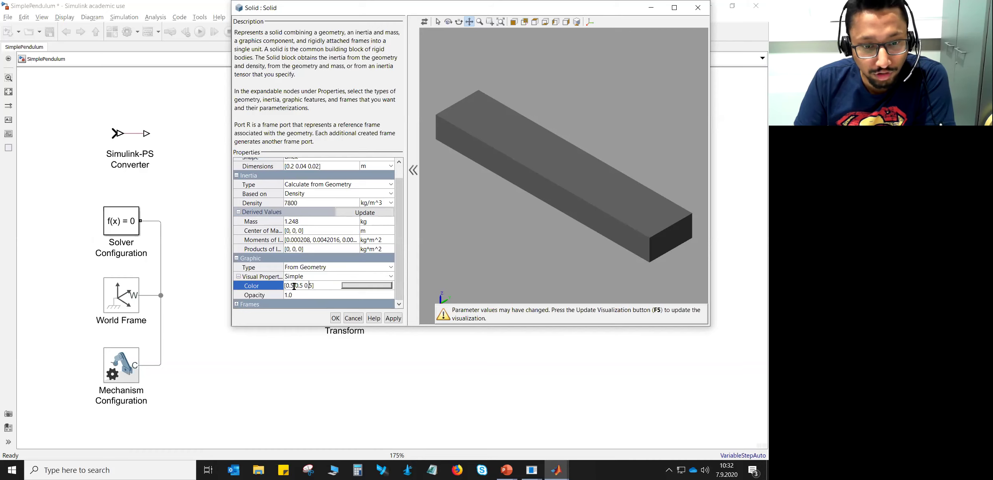
drag(290, 286, 294, 286)
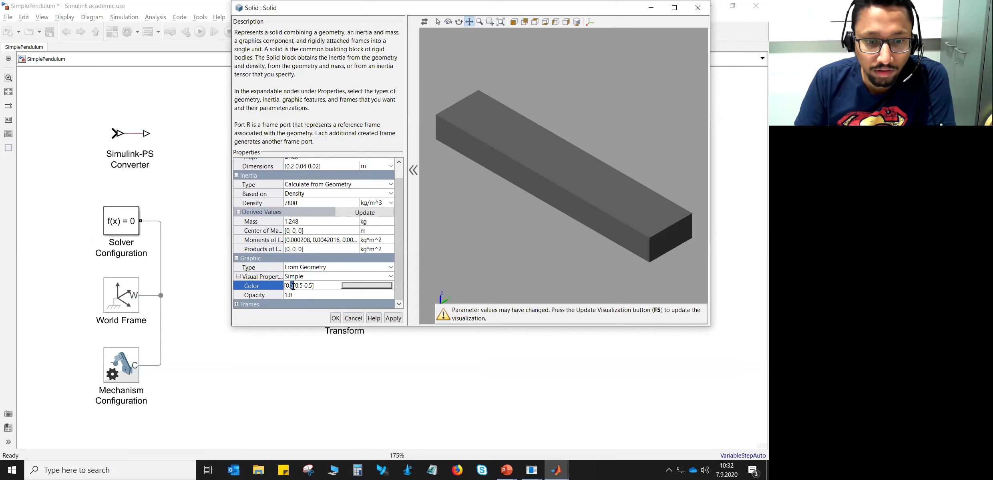
text(9)
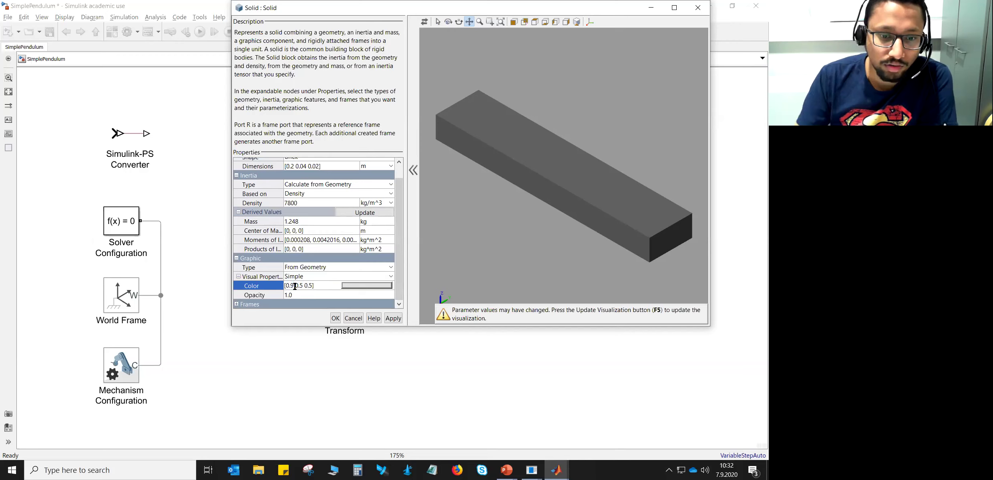
click(391, 317)
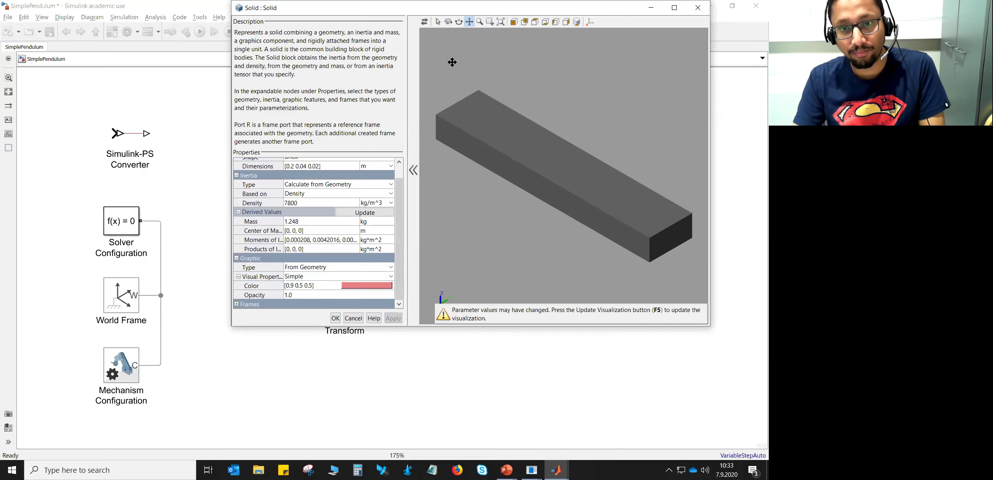
click(424, 21)
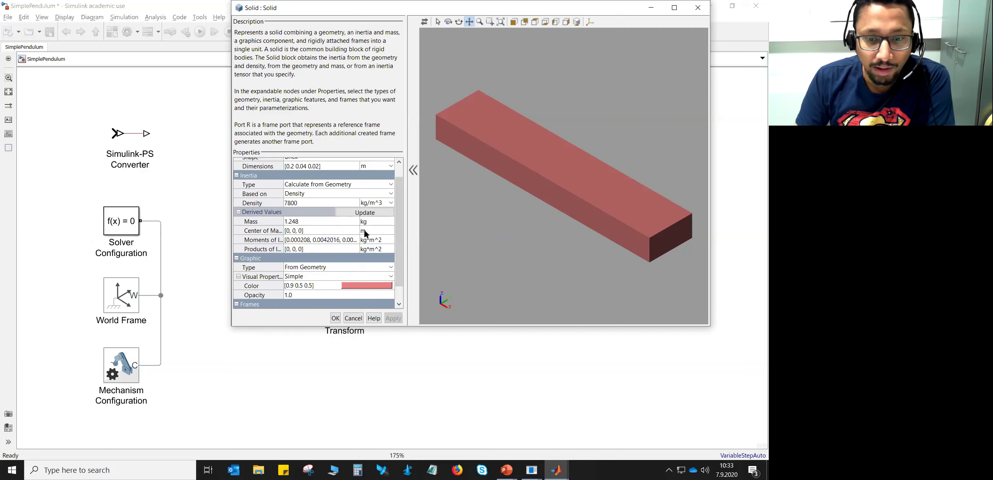
- Show the frames in the Solid preview, examine the reference frame from different angles and return to the isometric view
scroll(393, 245, down, 1)
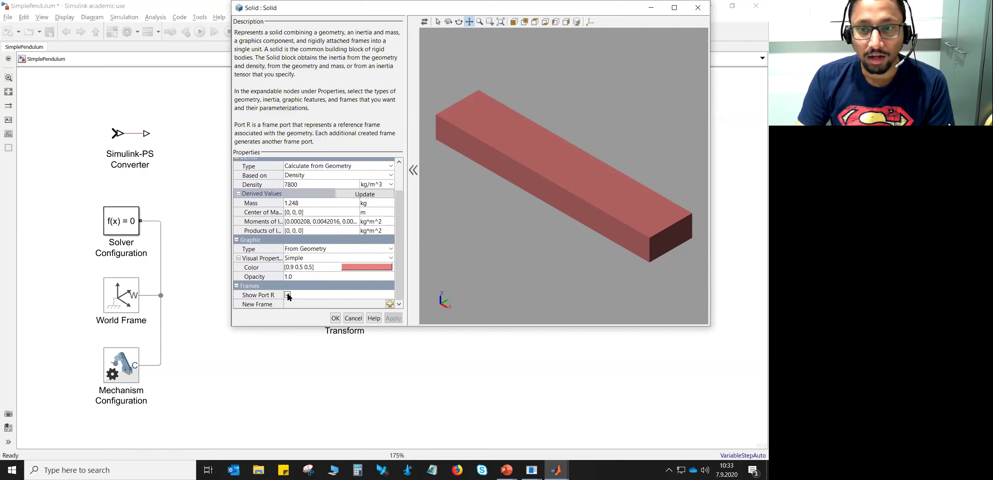
click(589, 23)
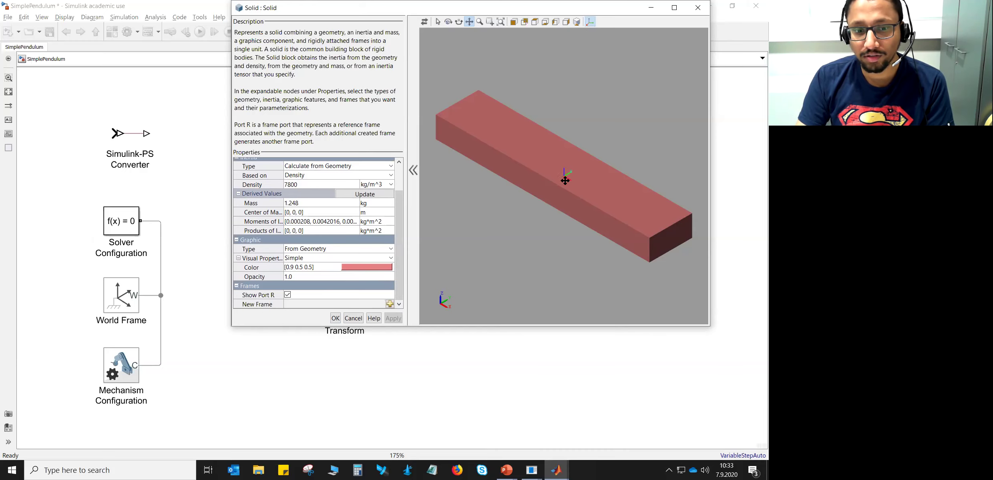
mouse_move(596, 116)
mouse_down()
mouse_move(572, 199)
mouse_move(593, 199)
mouse_move(588, 206)
mouse_move(583, 140)
mouse_move(599, 124)
mouse_up()
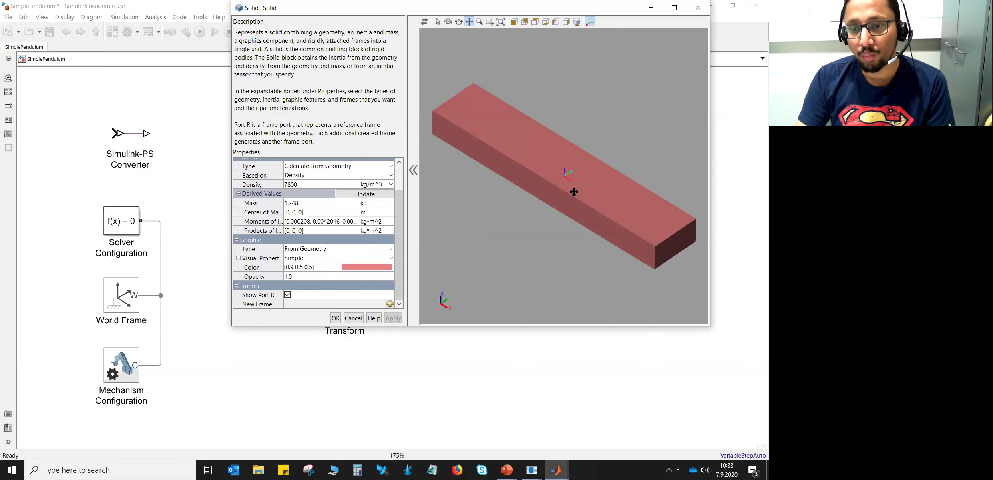
mouse_move(616, 111)
mouse_down()
mouse_move(594, 175)
mouse_move(605, 106)
mouse_move(605, 116)
mouse_up()
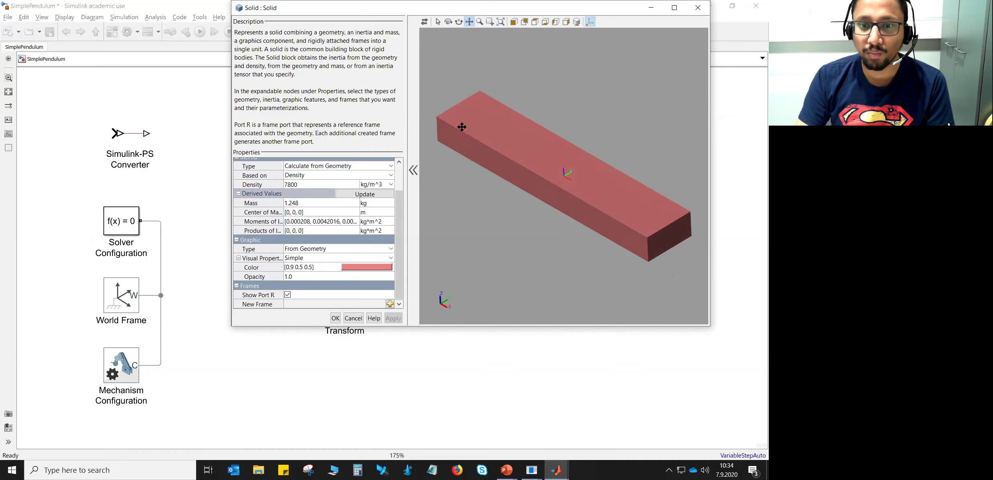
mouse_move(463, 114)
mouse_down()
mouse_move(497, 146)
mouse_move(467, 104)
mouse_move(484, 139)
mouse_up()
drag(616, 257, 502, 184)
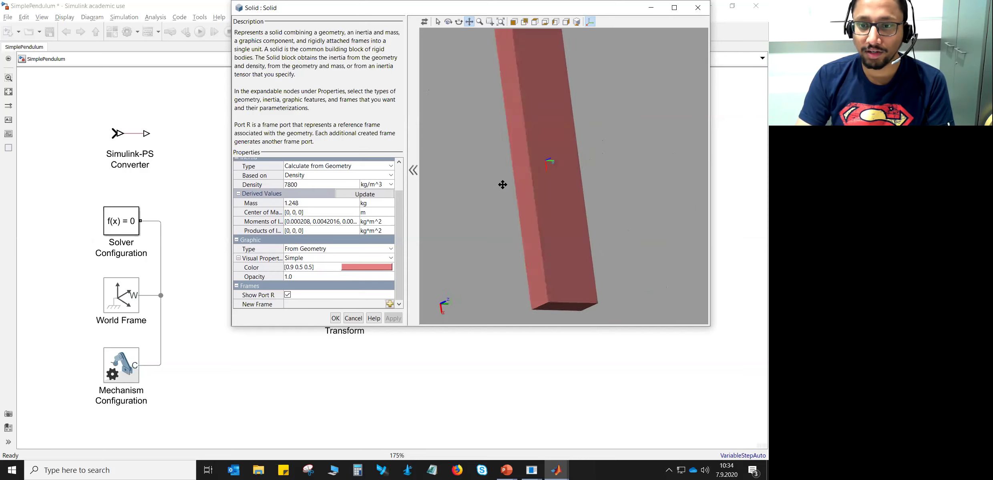
click(576, 22)
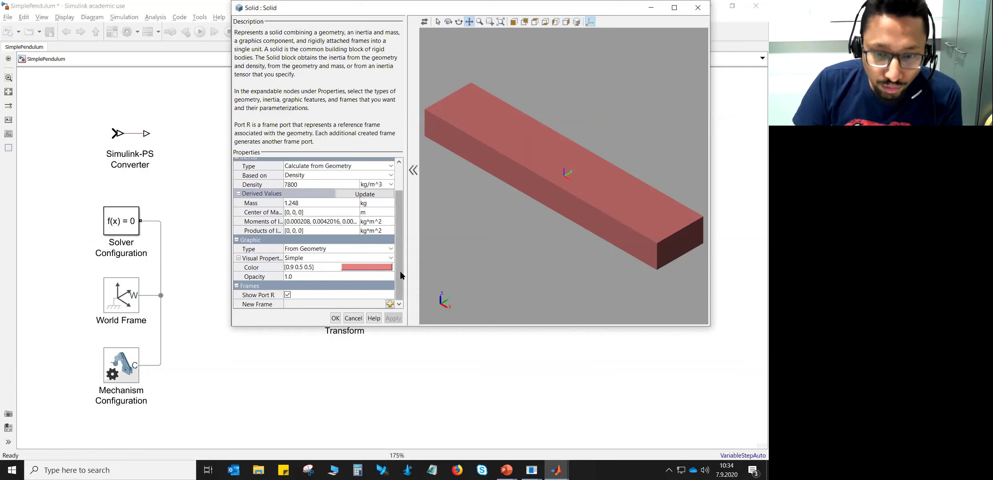
- Add a new frame to the Solid with its origin at the centroid of the -x surface and save it
click(388, 303)
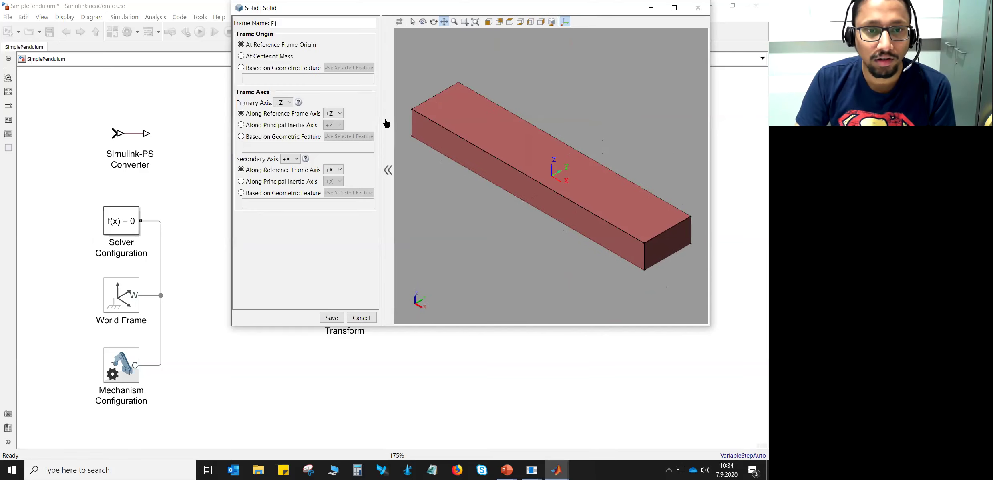
click(241, 67)
drag(445, 69, 567, 163)
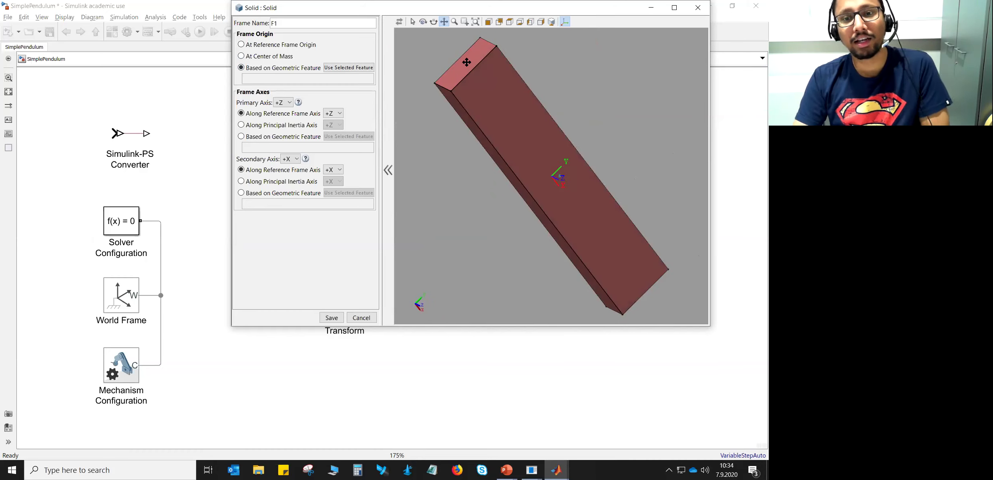
click(412, 22)
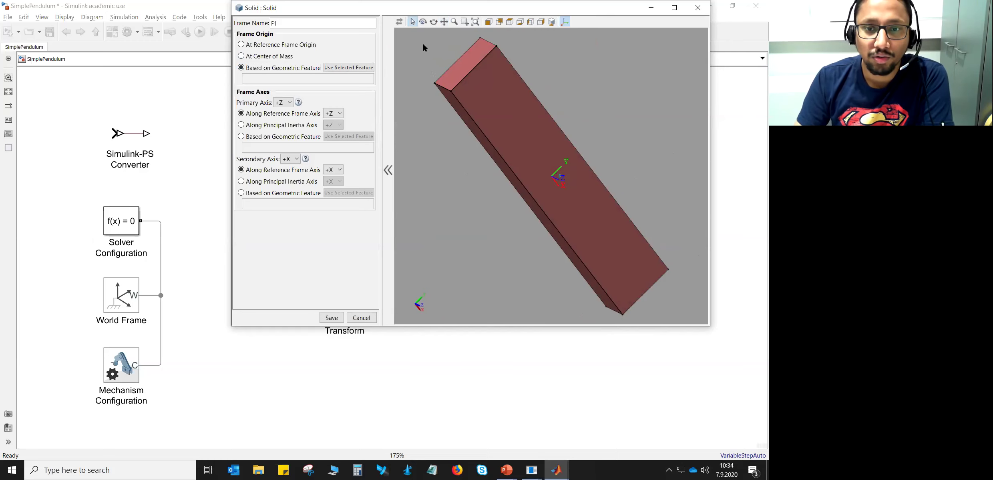
click(338, 69)
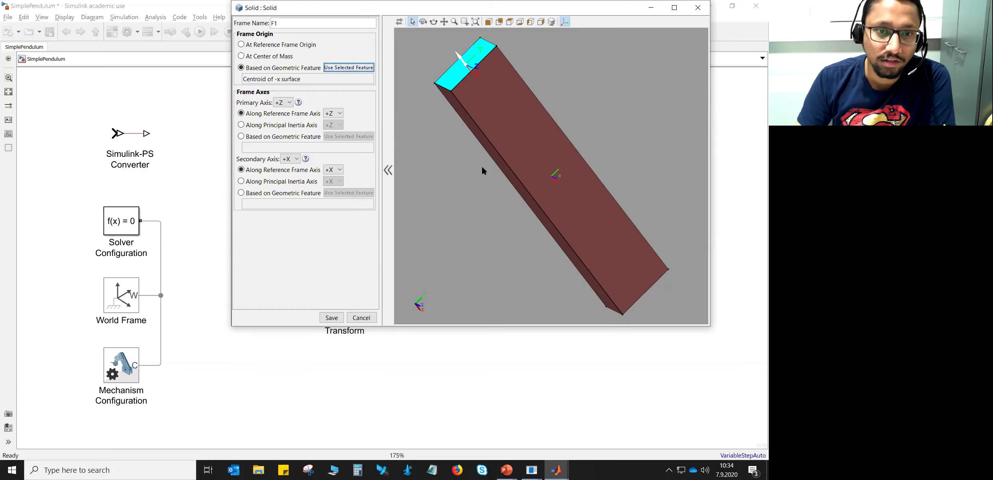
drag(491, 187, 438, 162)
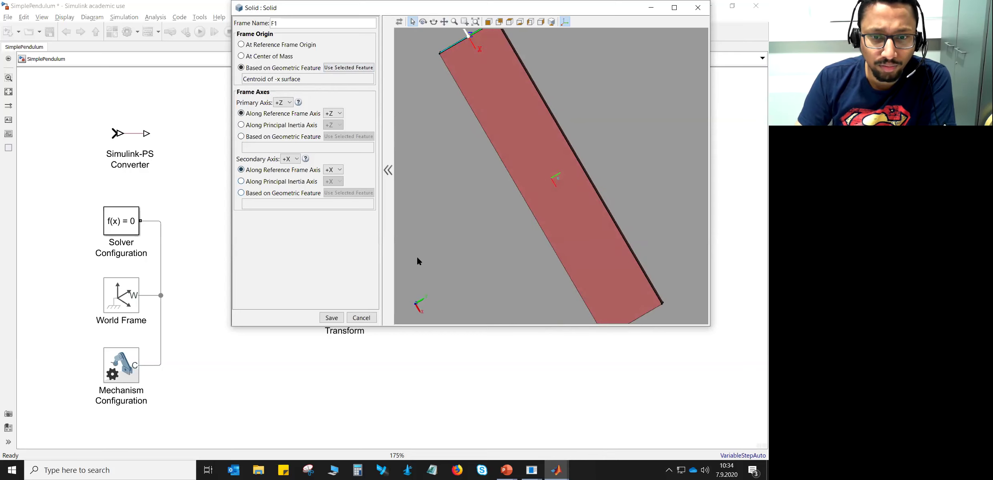
drag(606, 236, 569, 163)
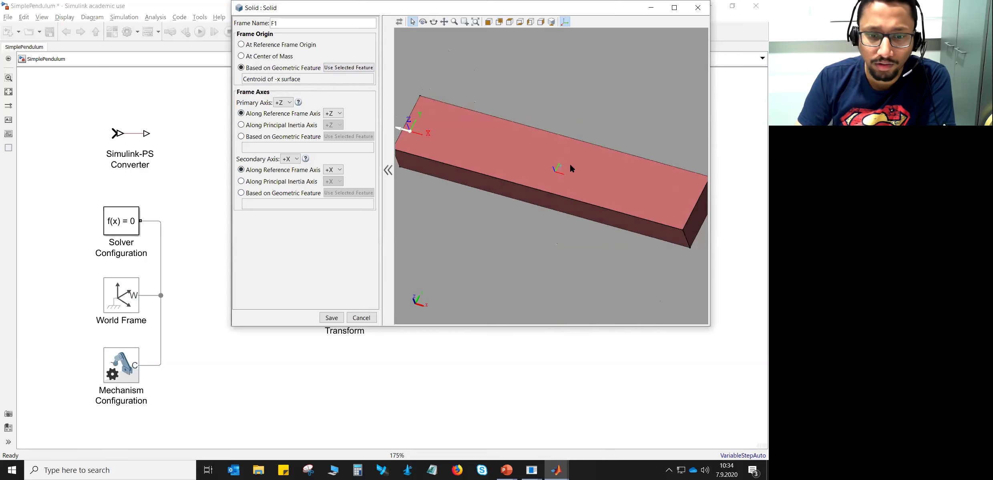
click(329, 318)
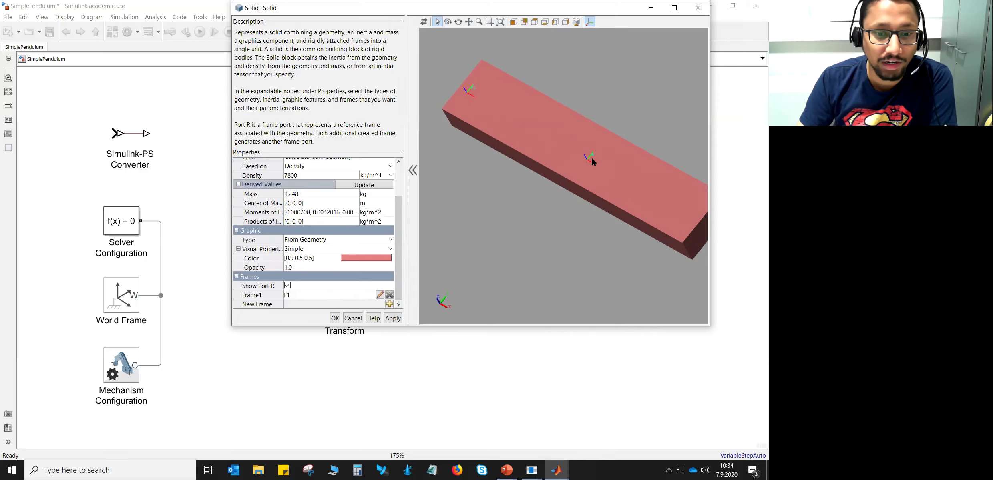
- Add a second frame to the Solid with its origin at the centroid of the +x surface and save it
drag(527, 272, 526, 226)
scroll(715, 212, up, 1)
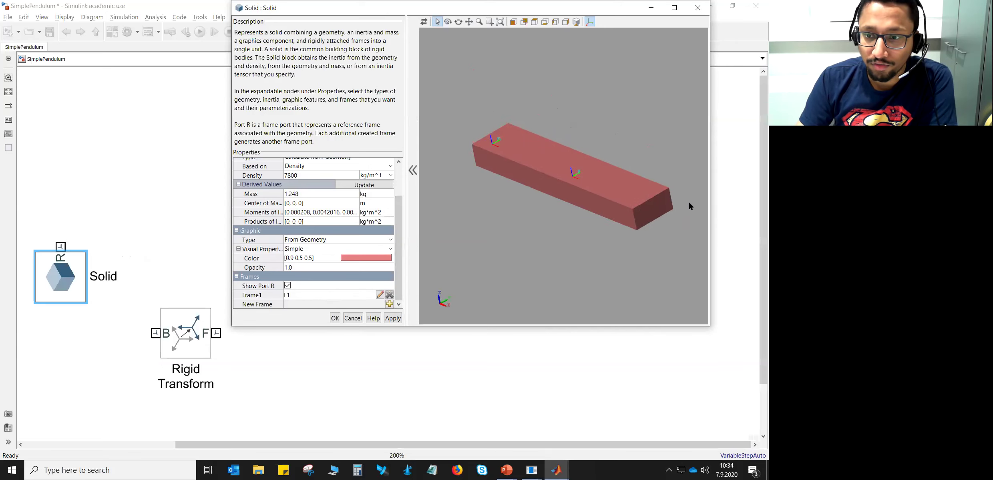
scroll(685, 208, up, 2)
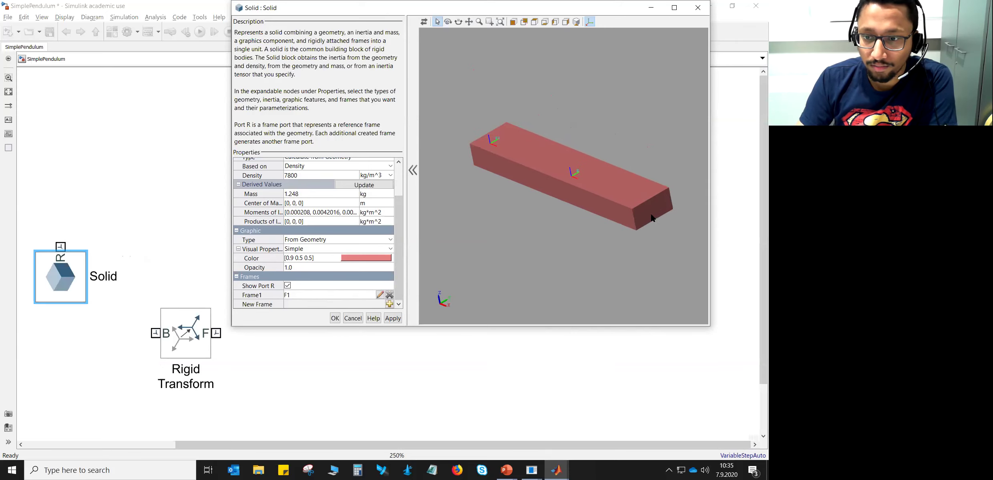
click(390, 304)
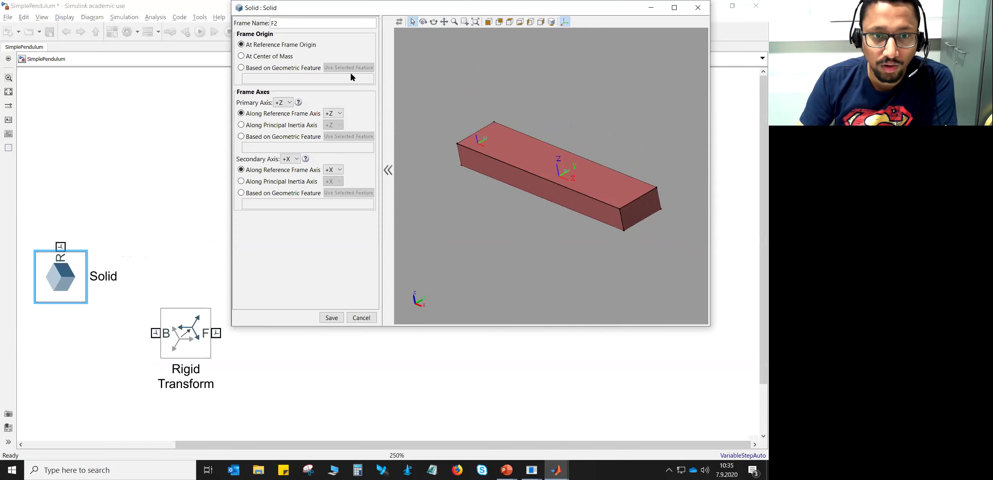
click(242, 68)
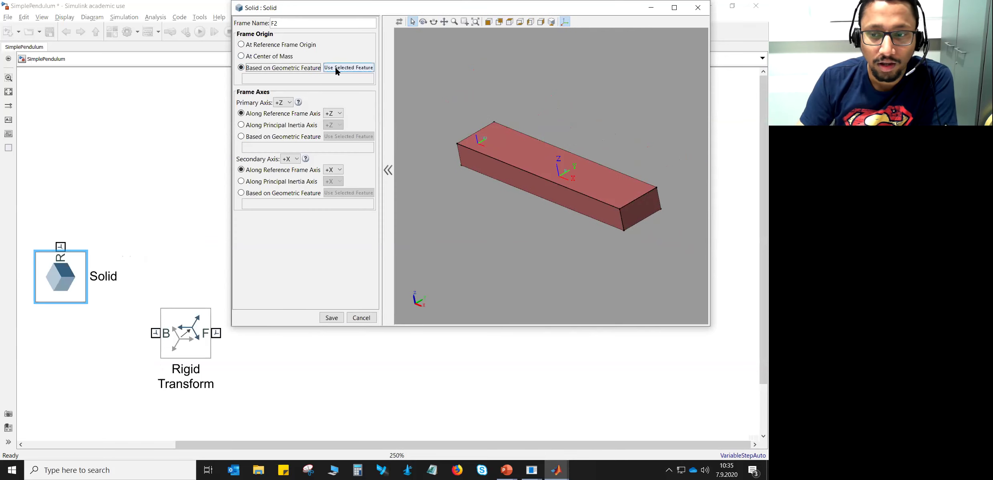
click(336, 68)
click(637, 210)
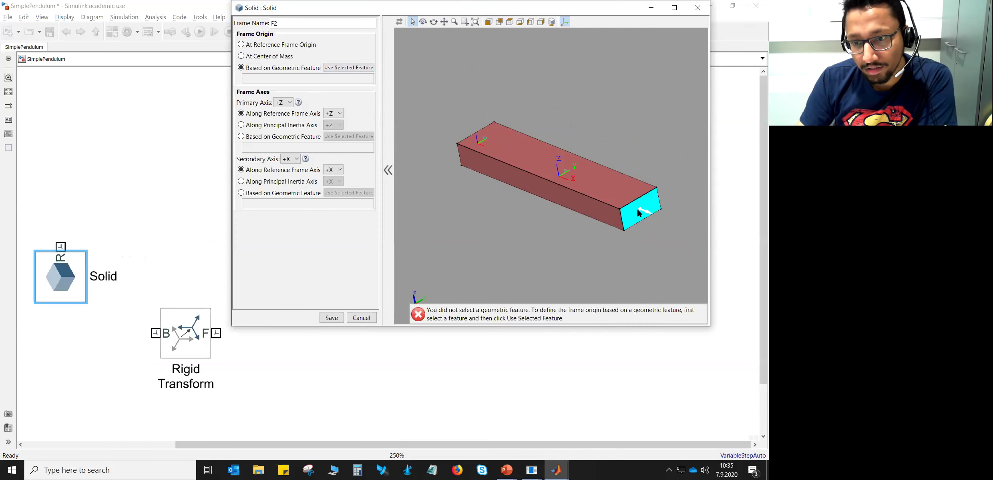
click(353, 68)
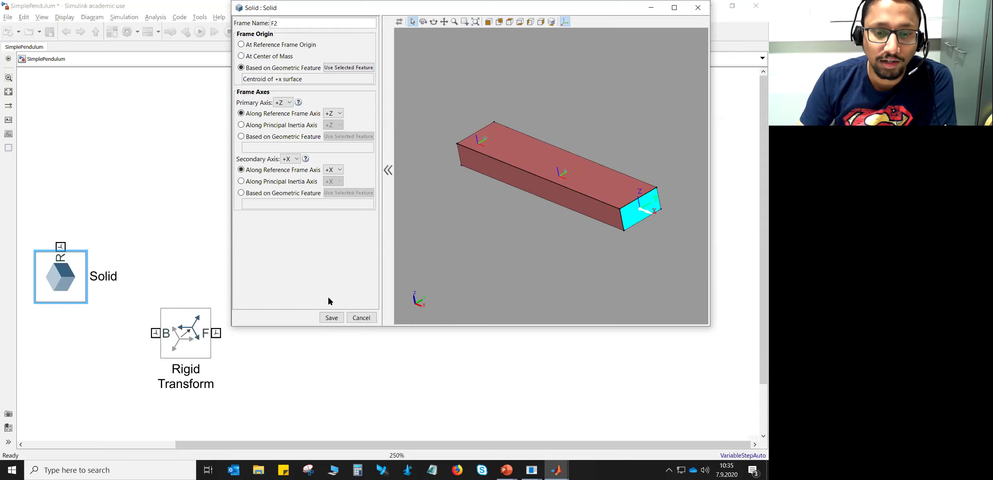
click(331, 319)
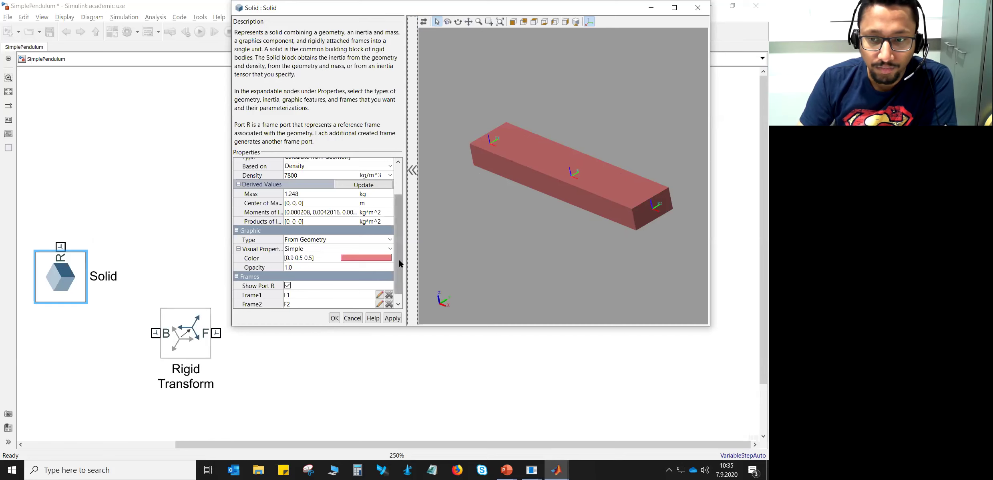
- Check both end frames in the isometric preview, then apply the Solid's settings and close its dialog
scroll(400, 271, down, 1)
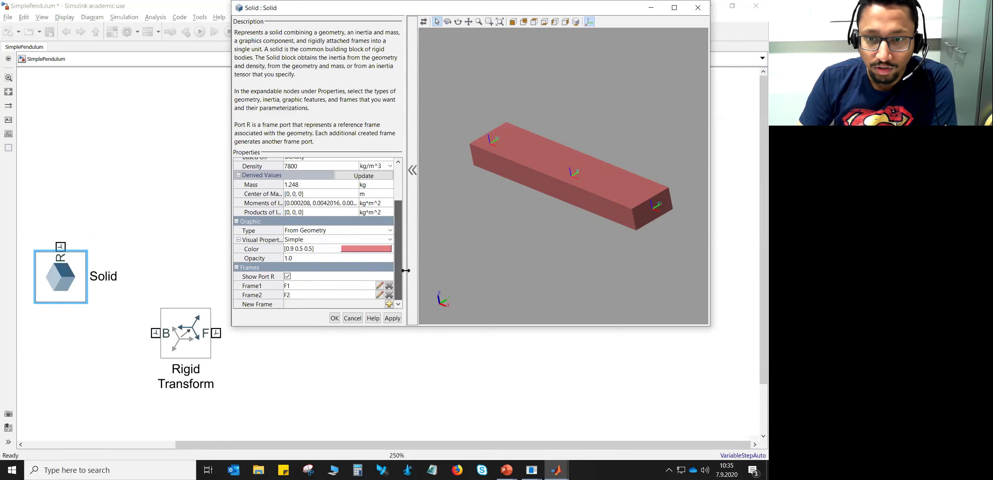
click(575, 21)
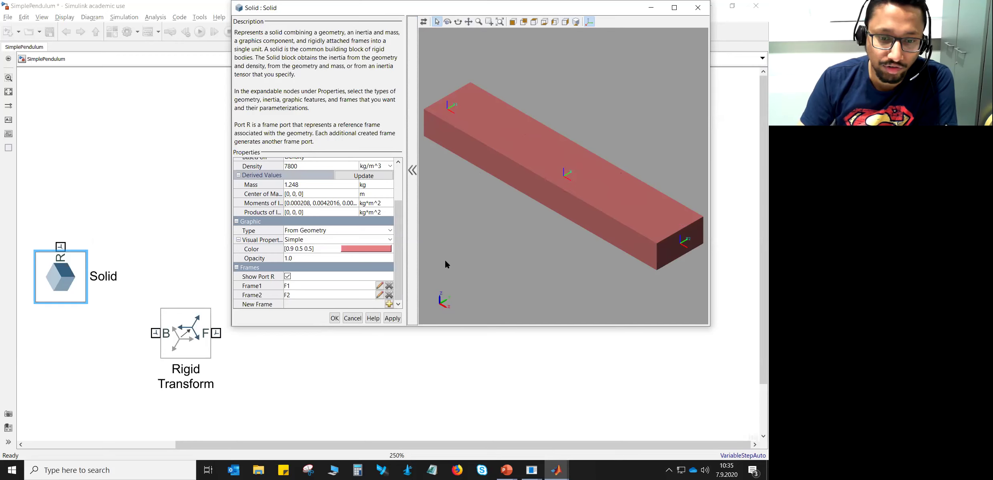
click(390, 320)
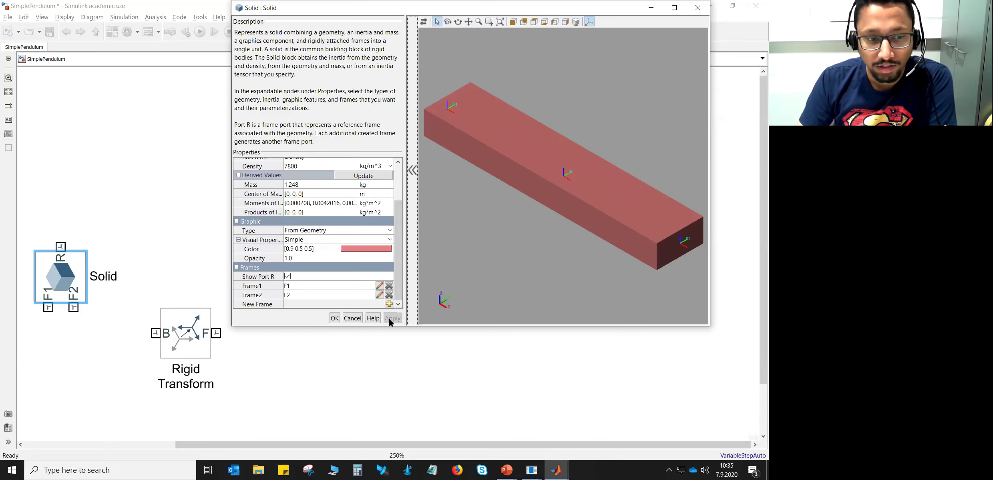
click(333, 318)
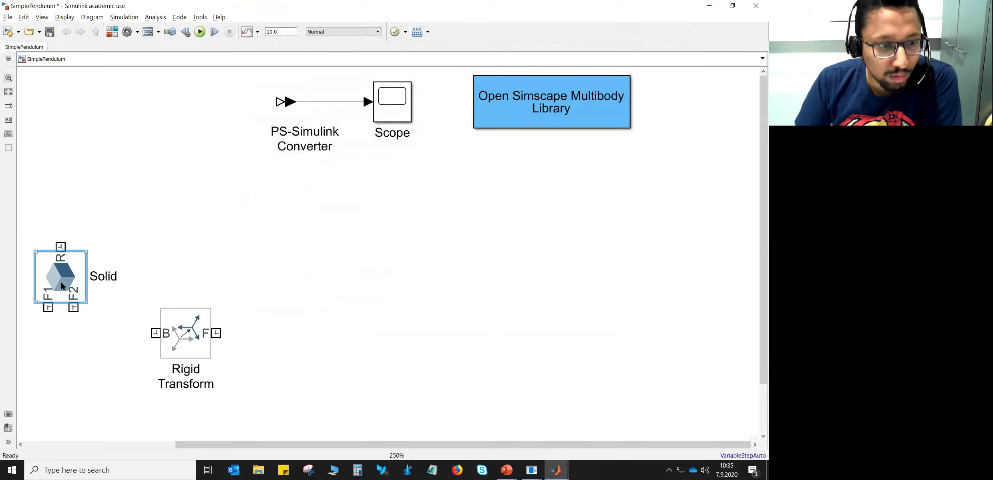
scroll(280, 279, down, 4)
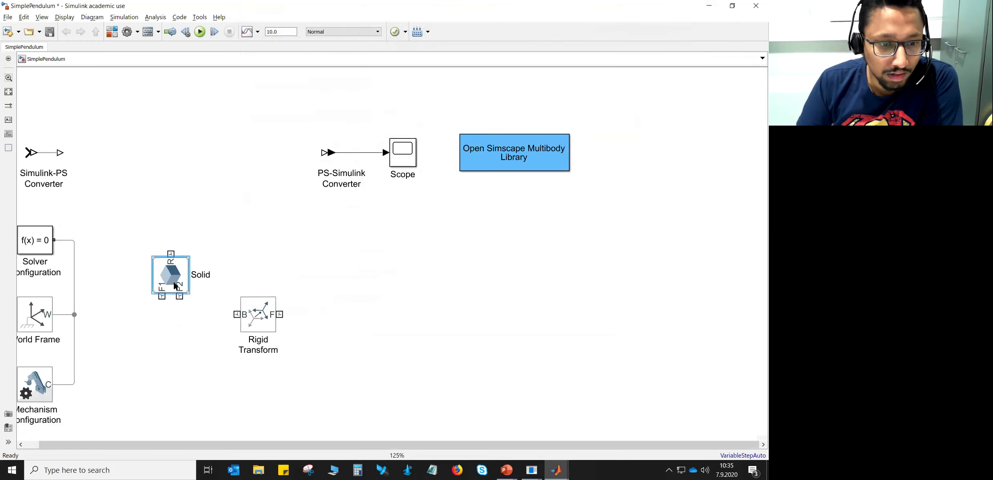
scroll(198, 286, up, 3)
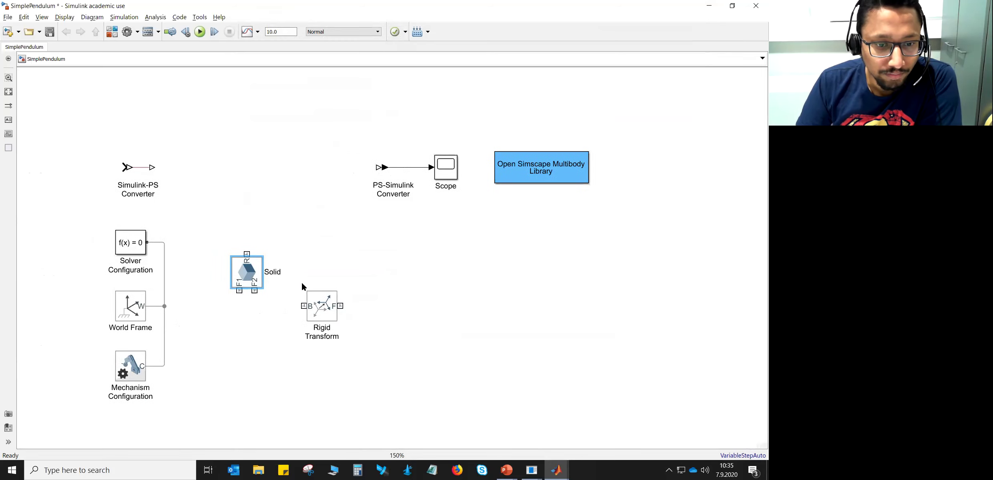
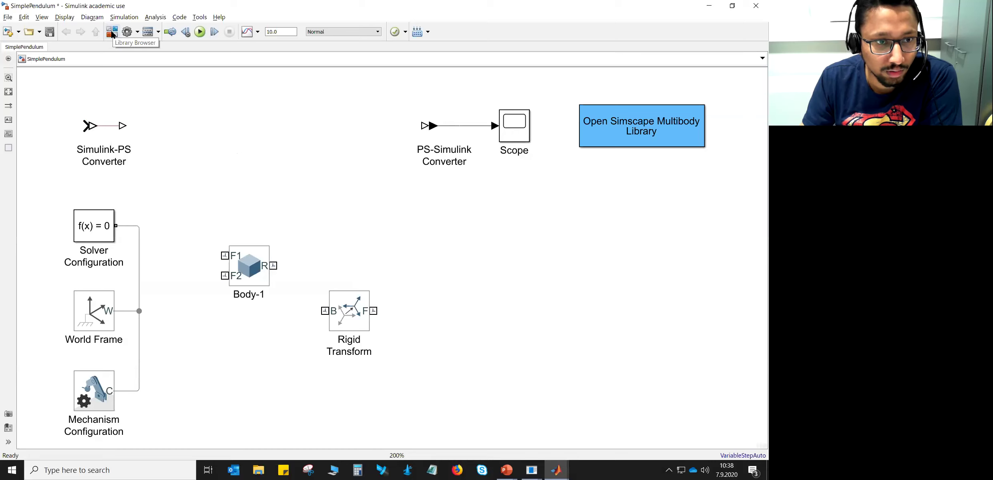
- Try adding a Revolute Joint from the Simscape Multibody Joints category of the Library Browser, then delete the block
click(592, 118)
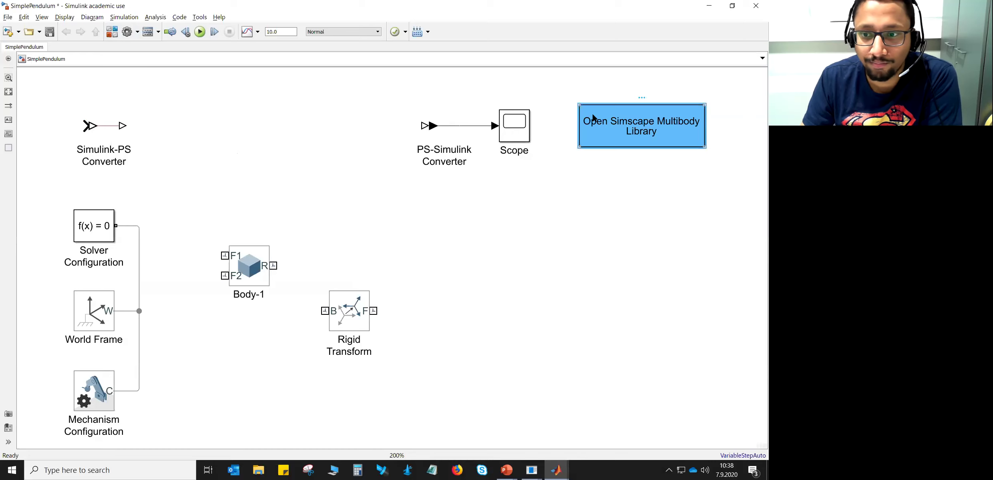
click(363, 194)
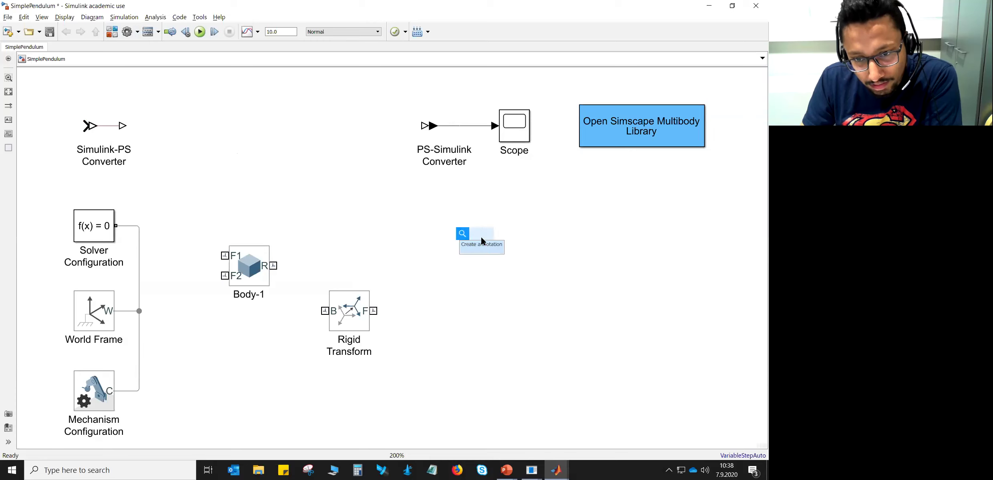
click(112, 32)
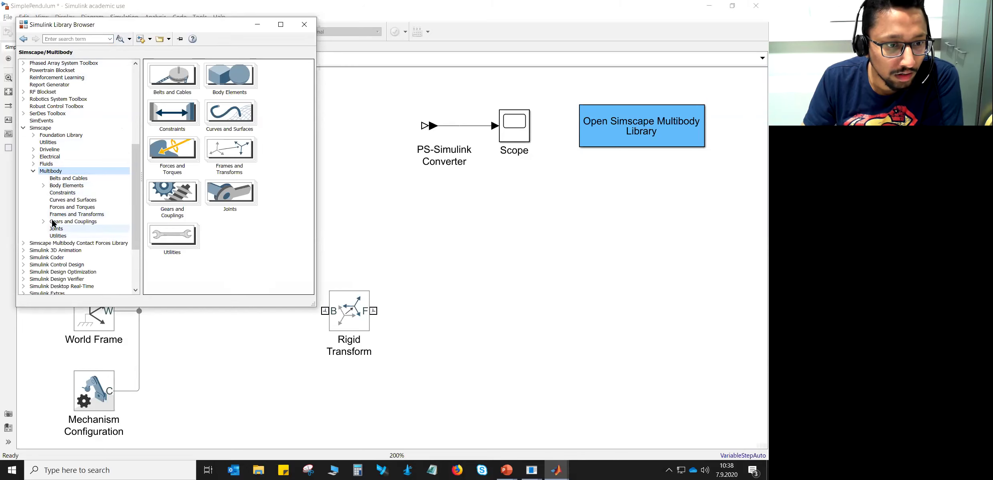
click(58, 193)
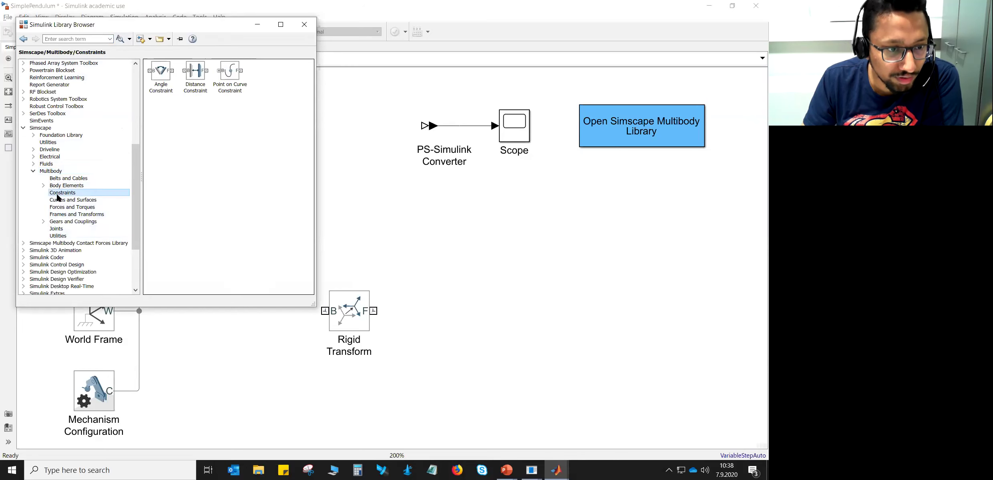
click(58, 230)
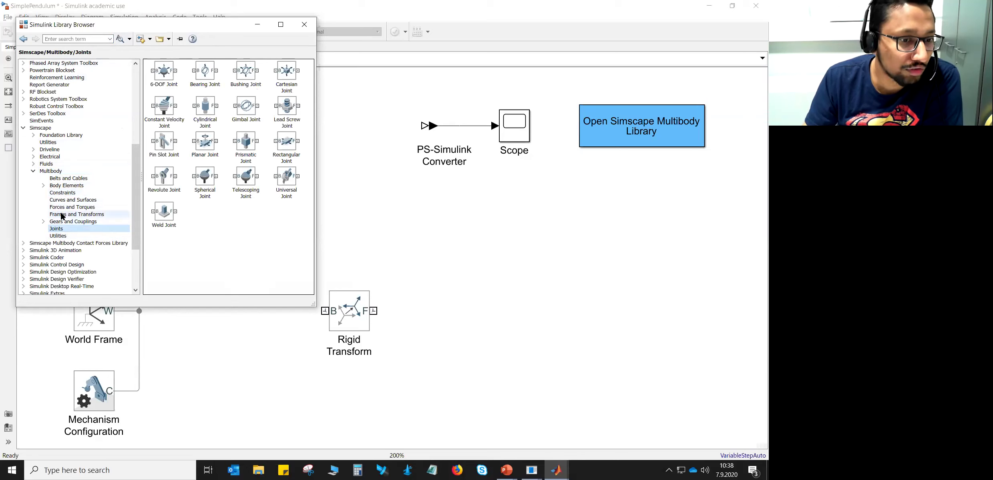
click(71, 193)
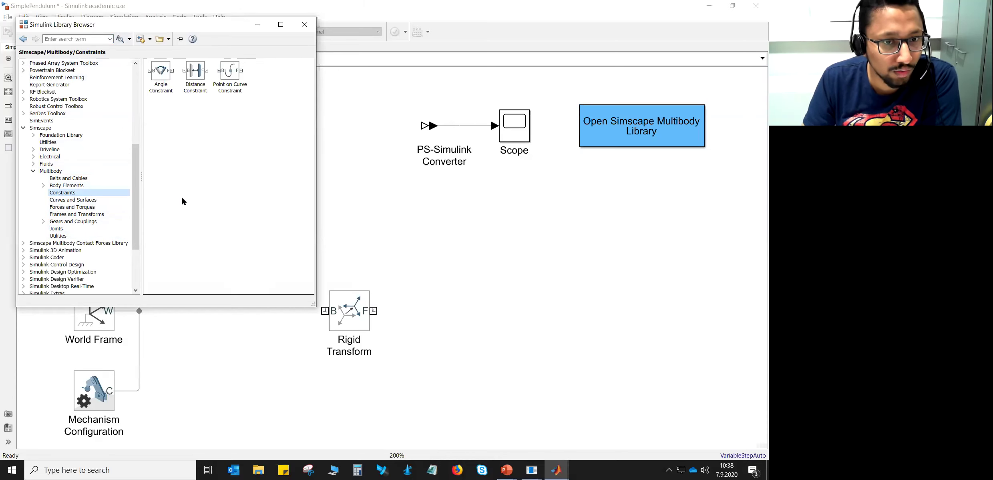
click(60, 229)
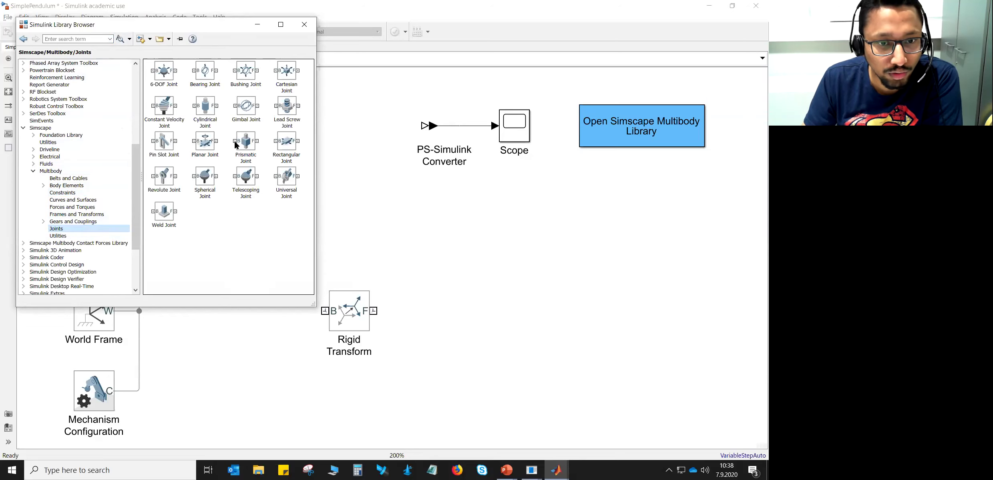
drag(164, 184, 387, 220)
click(425, 234)
click(382, 229)
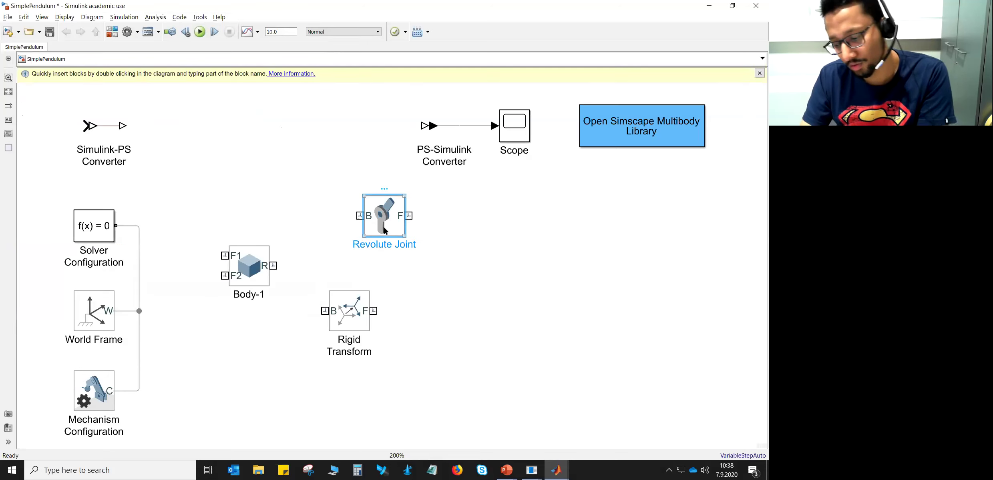
key(Delete)
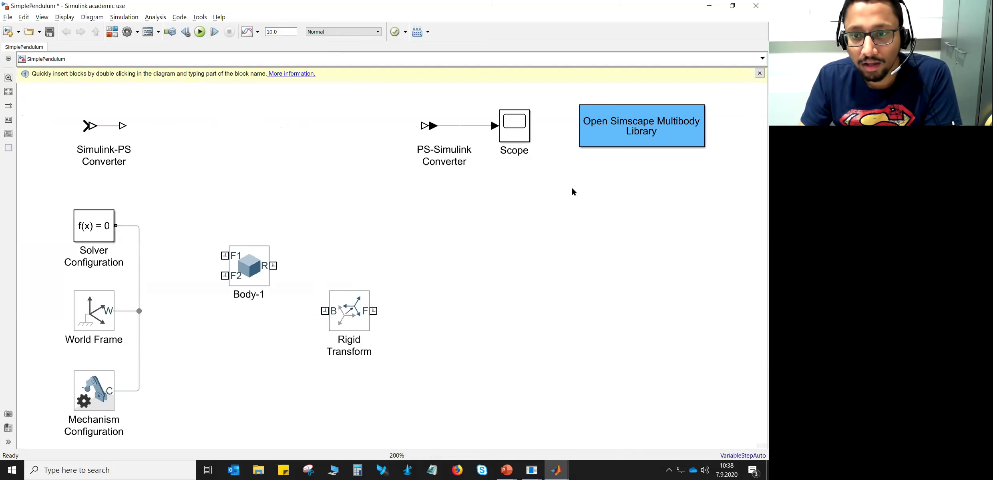
- Try adding a Revolute Joint from the Joints group of the Multibody library linked in the model, then delete the block
double_click(619, 123)
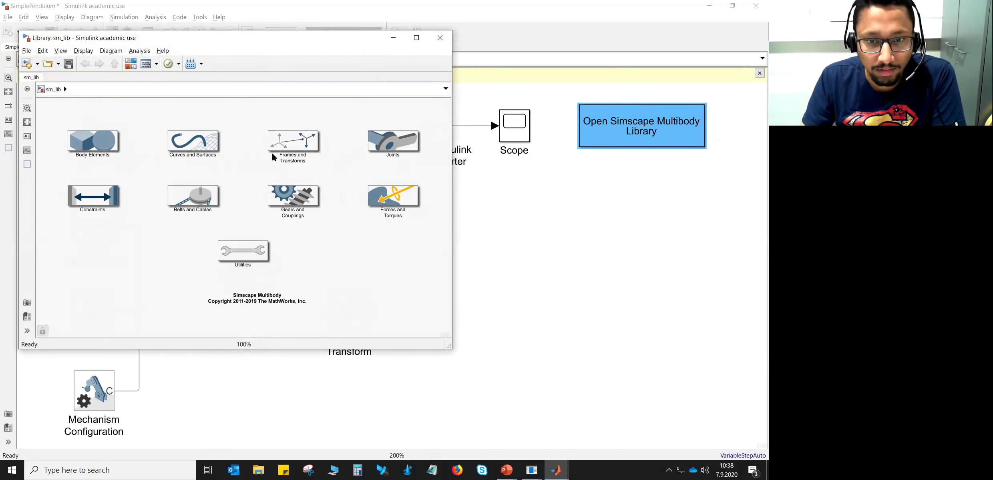
click(379, 142)
double_click(384, 149)
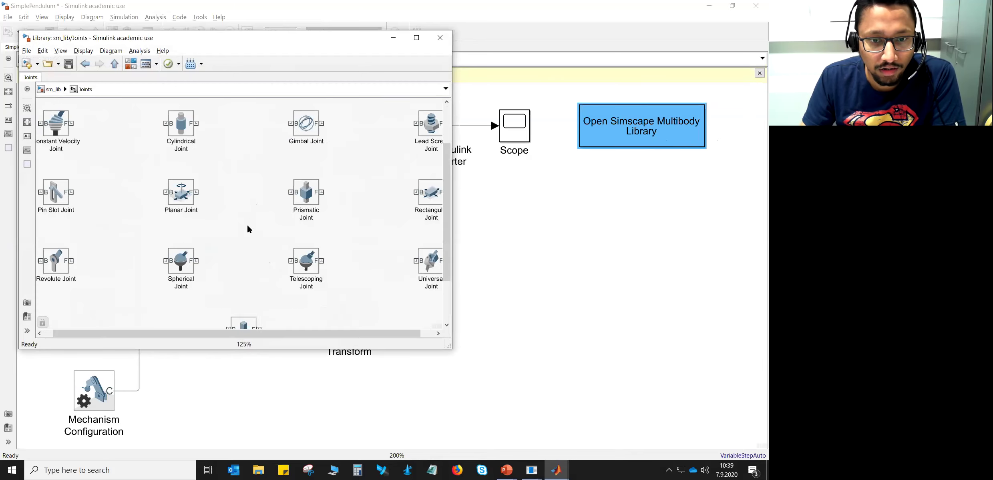
scroll(247, 226, up, 2)
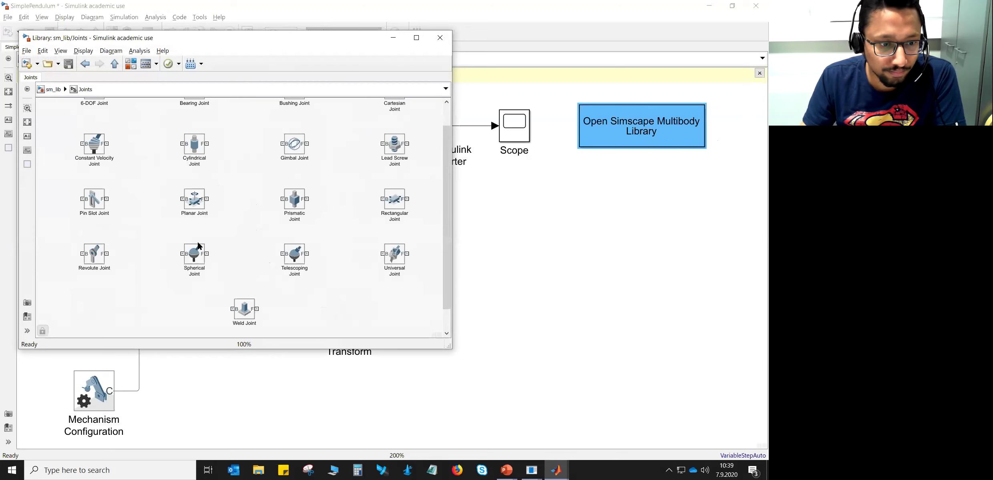
drag(103, 261, 516, 269)
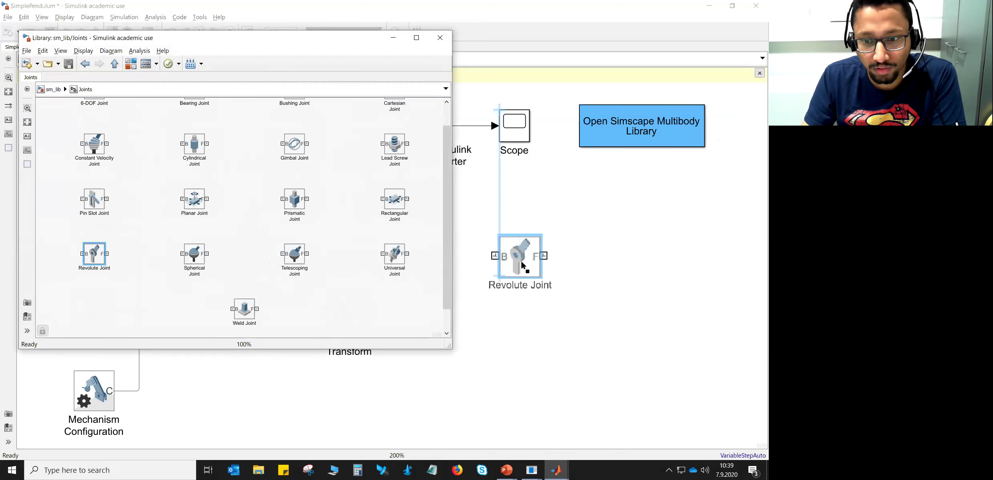
click(382, 222)
click(506, 256)
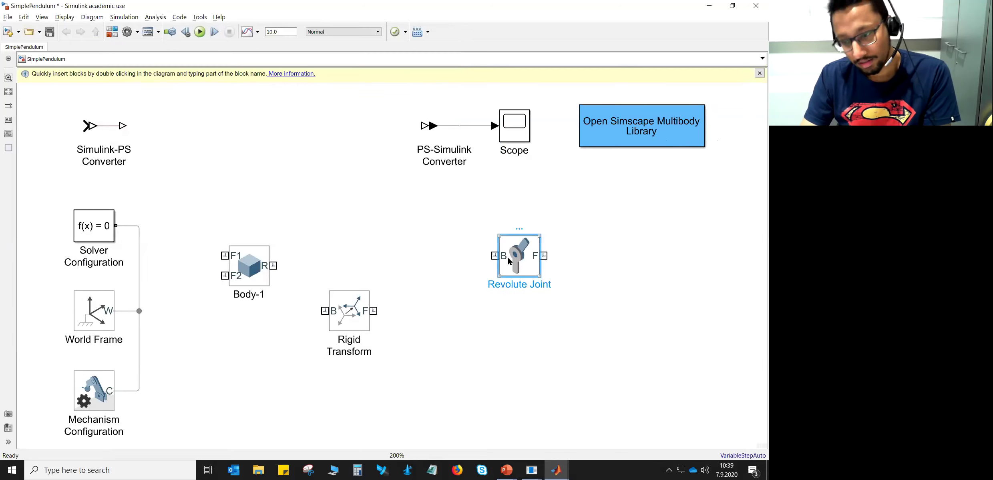
key(Delete)
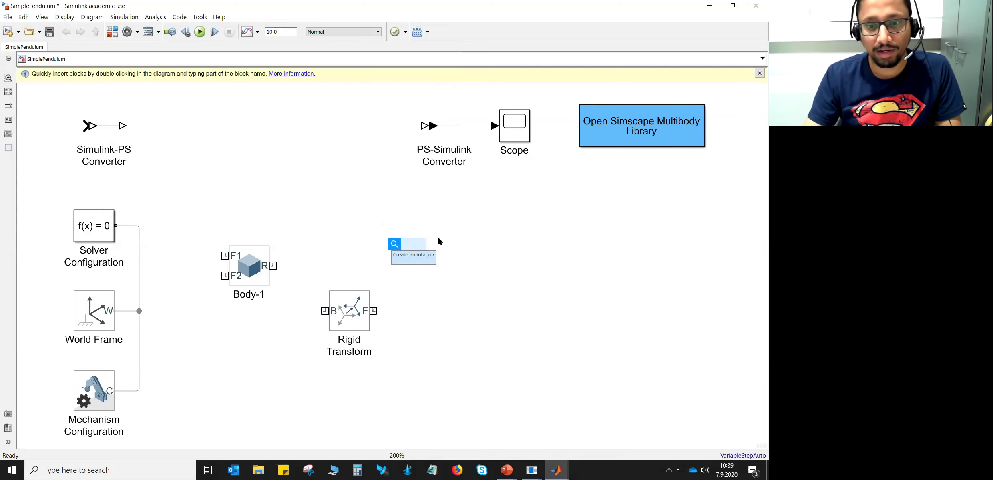
- Insert a Revolute Joint through the quick block search in the diagram and place it below Body-1
text(revolu)
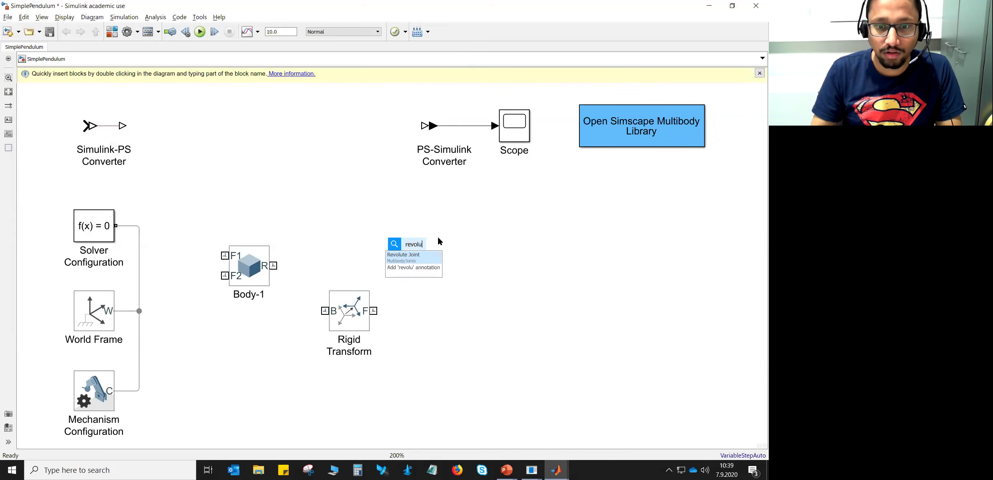
key(Return)
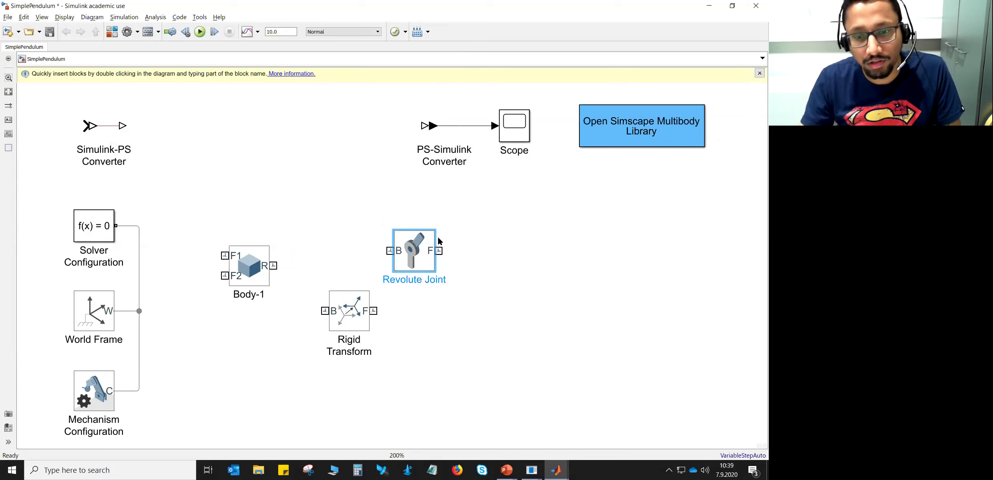
drag(415, 251, 254, 361)
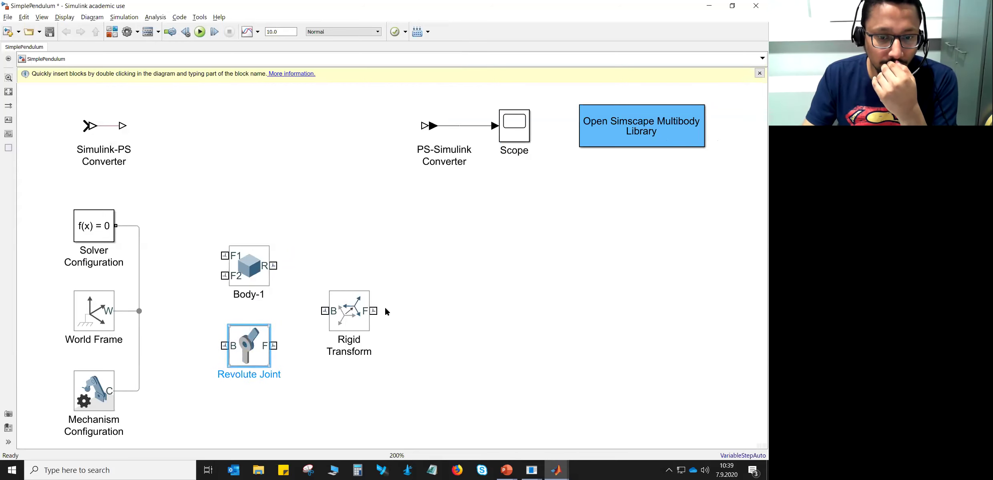
click(371, 255)
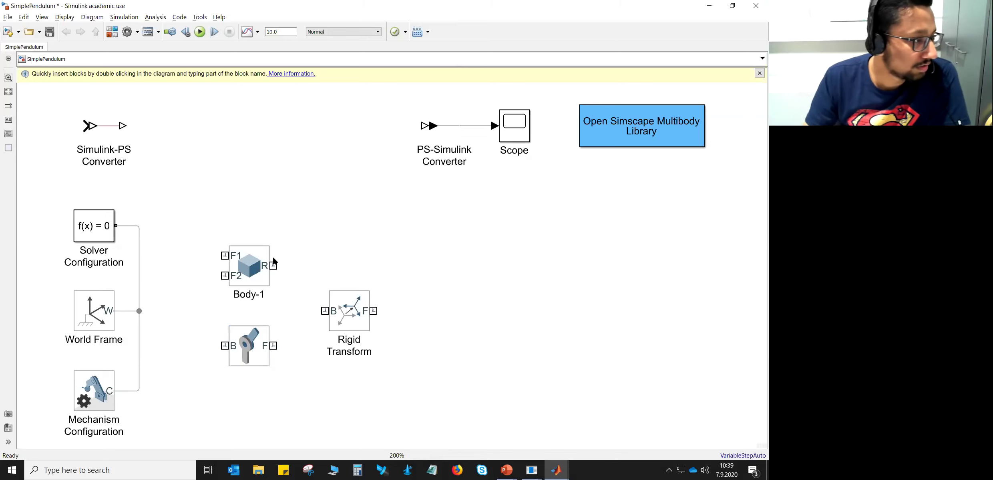
- Specify a position target of -30 deg in the Revolute Joint's state targets, leaving the velocity target disabled
double_click(243, 341)
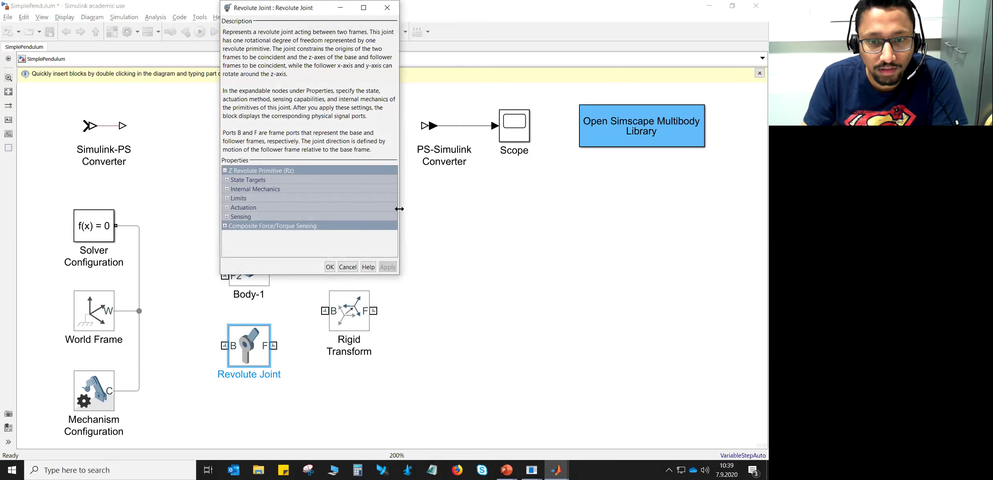
drag(399, 209, 558, 209)
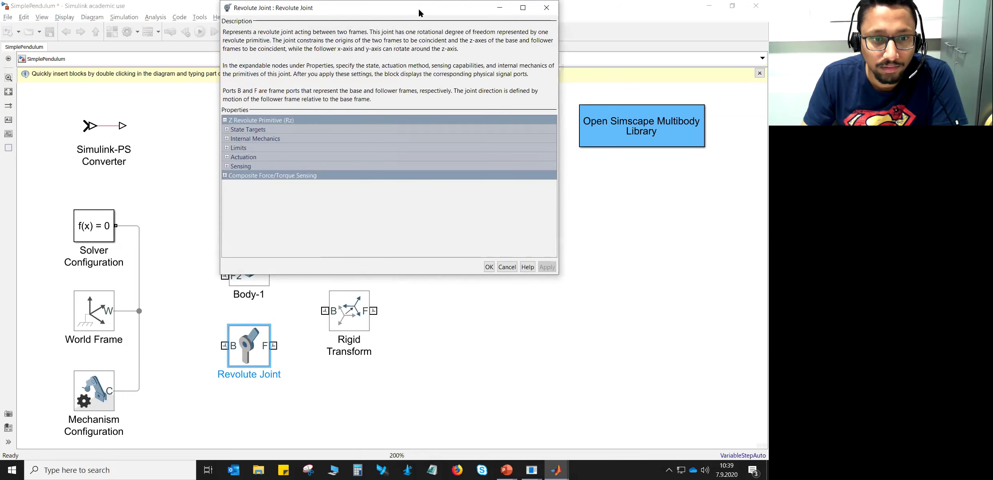
drag(416, 5, 414, 53)
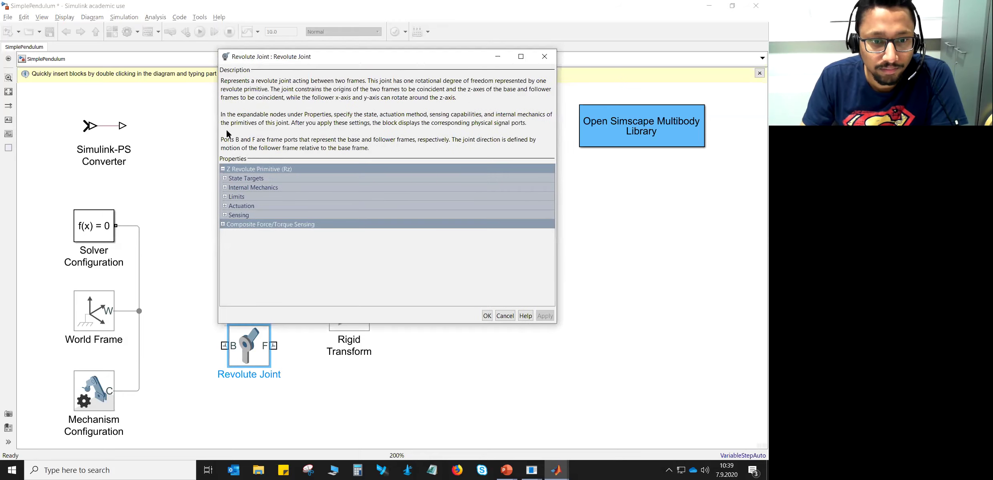
click(224, 178)
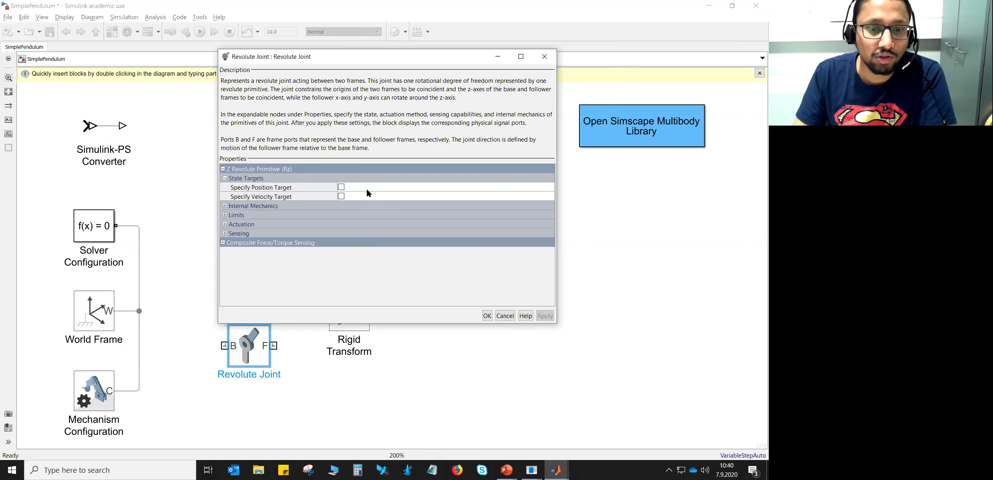
click(341, 187)
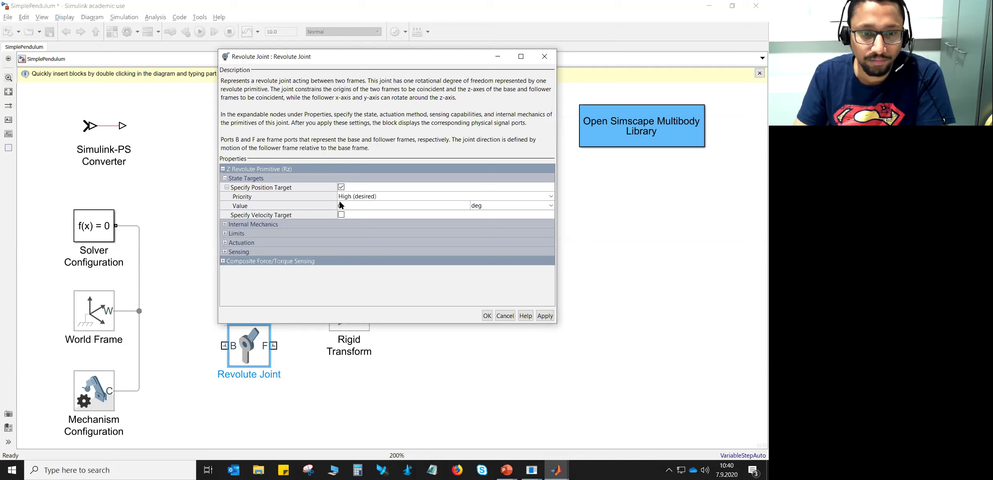
click(374, 205)
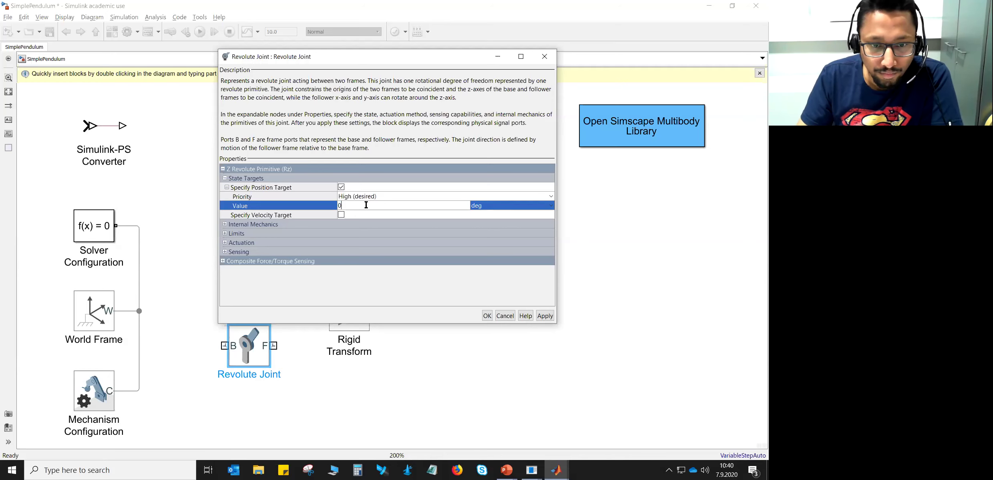
key(BackSpace)
text(-30)
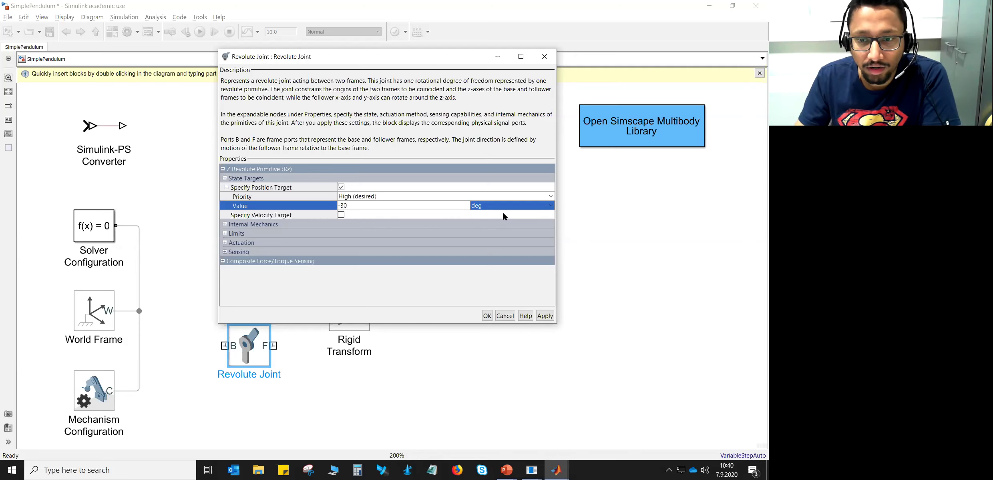
click(550, 205)
click(549, 204)
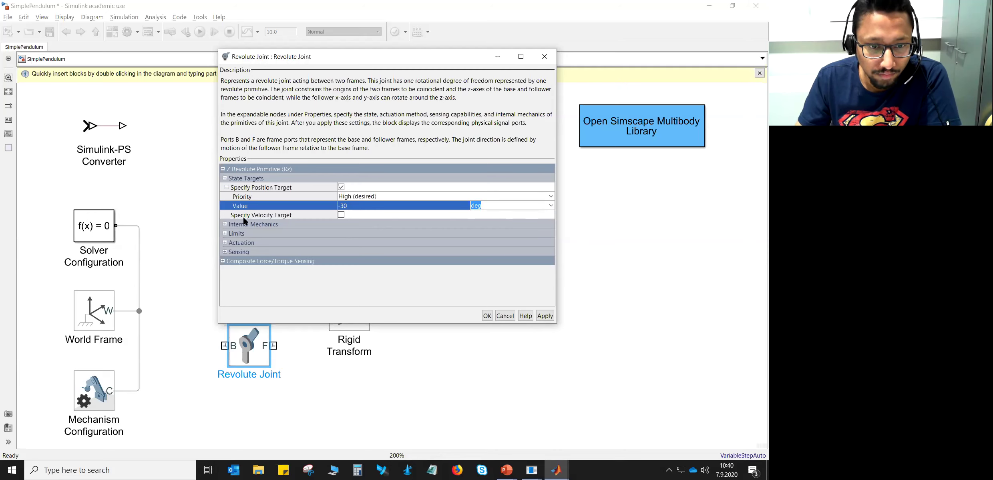
click(341, 215)
click(341, 215)
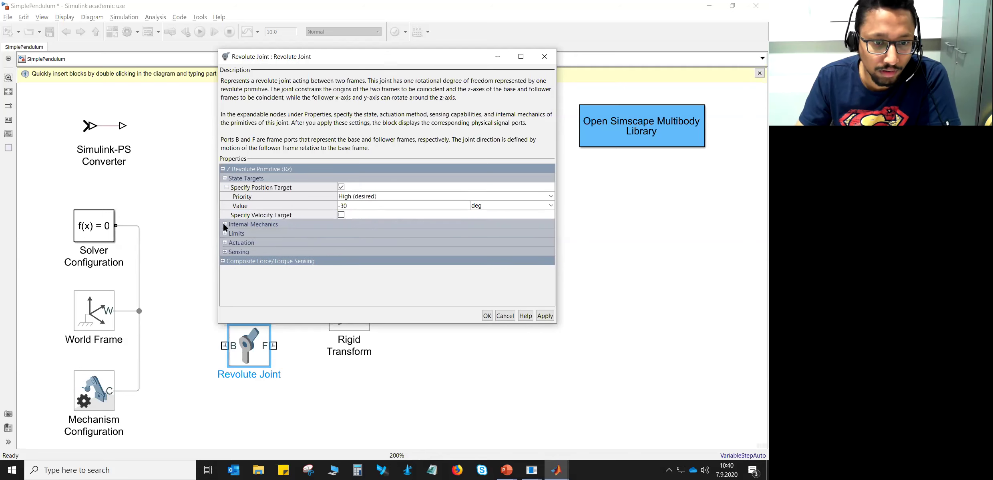
- Examine the Revolute Joint's internal mechanics, limits, actuation and sensing properties in the enlarged settings dialog
click(225, 224)
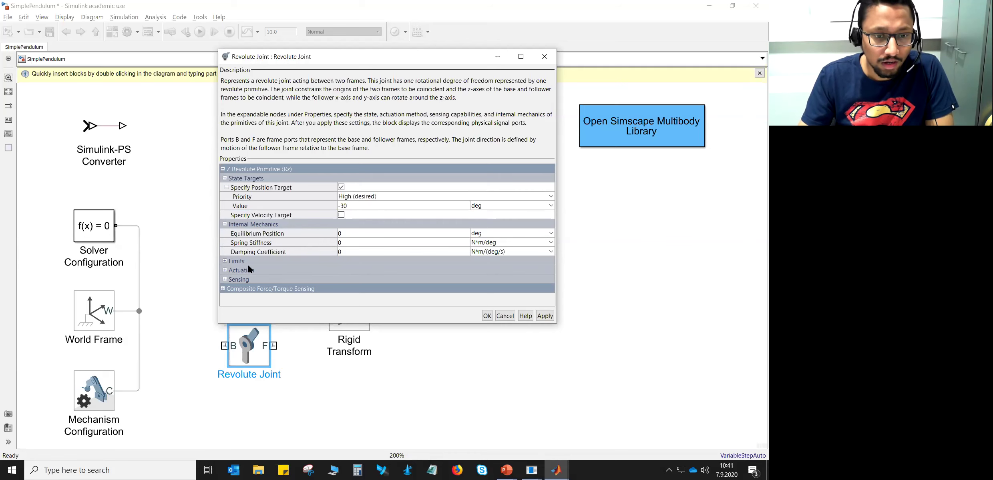
click(225, 261)
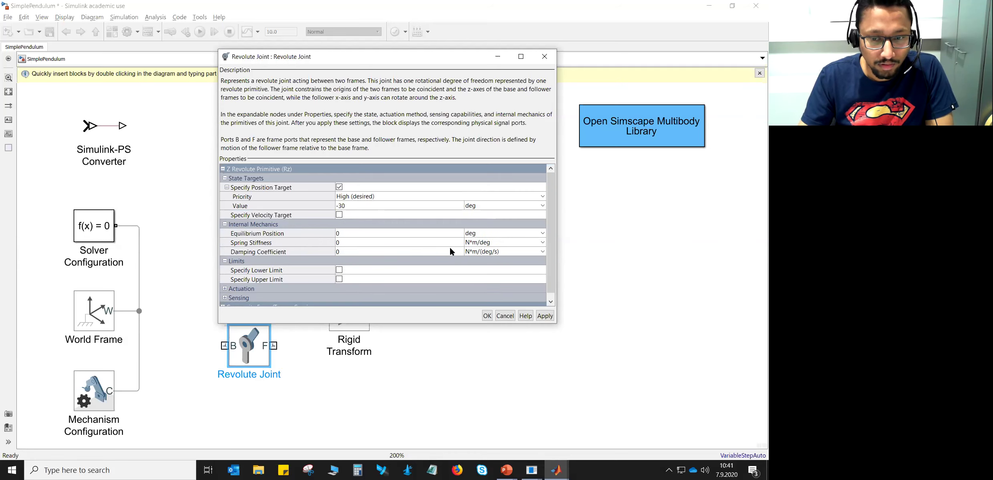
drag(550, 238, 548, 298)
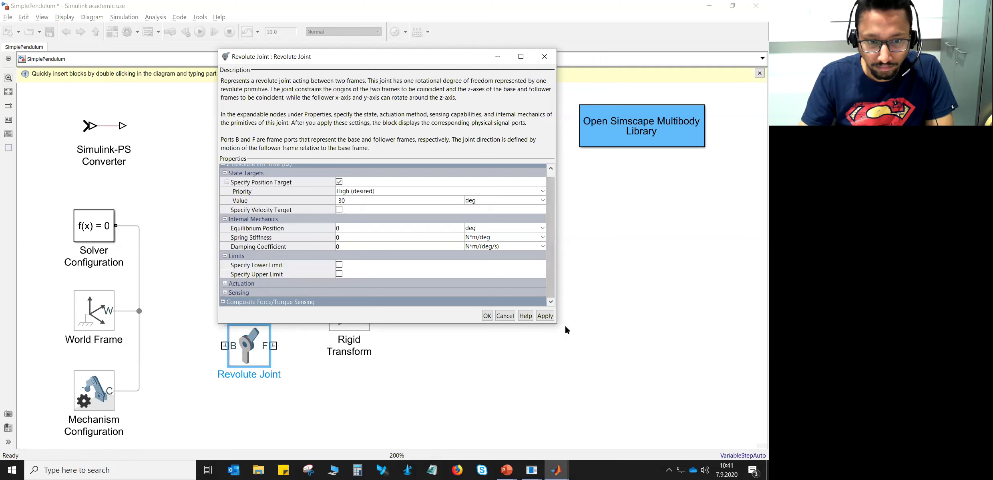
drag(554, 325, 586, 373)
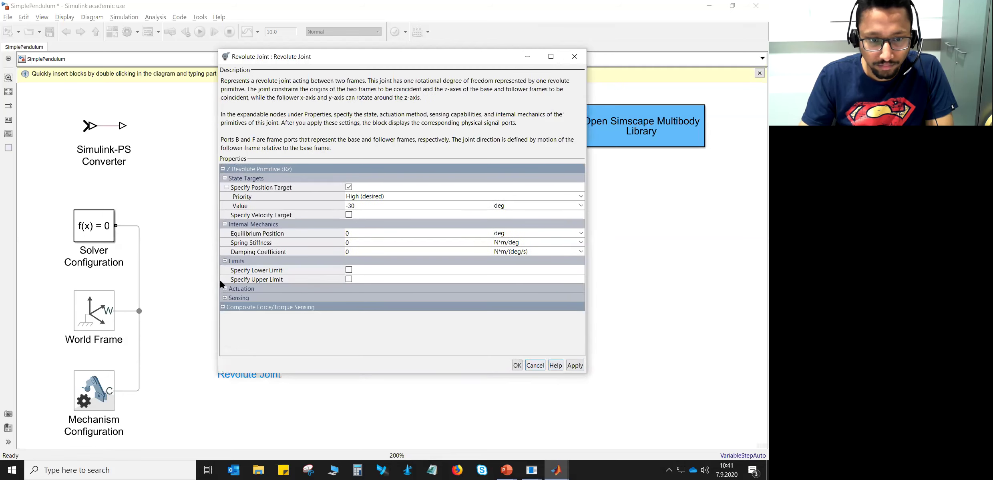
click(224, 289)
click(224, 316)
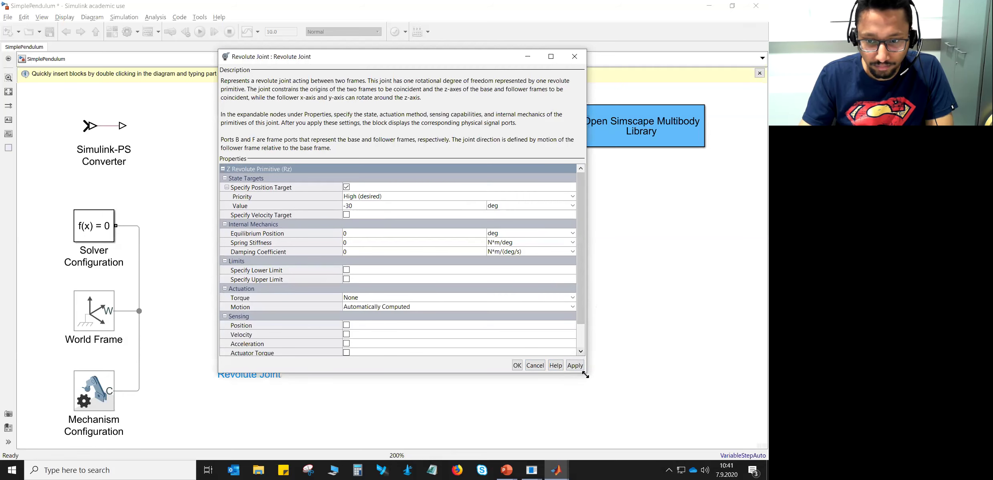
drag(585, 375, 625, 428)
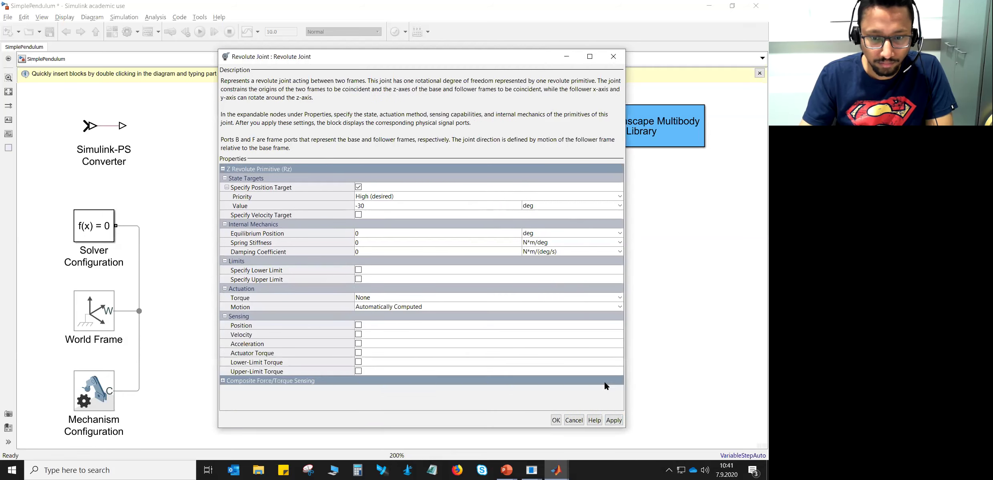
- Examine the Revolute Joint's composite force/torque sensing options, including direction, resolution frame, and constraint and total forces and torques
click(223, 381)
scroll(249, 379, down, 1)
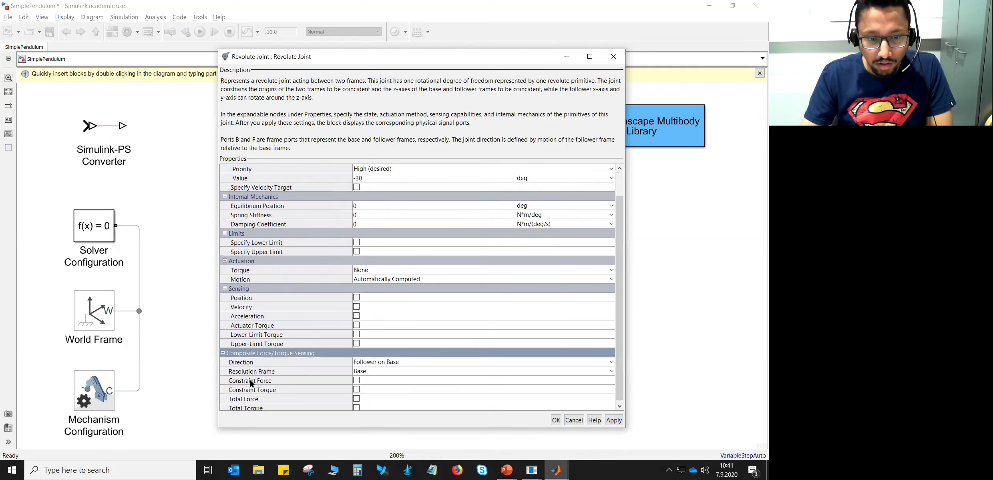
scroll(250, 382, down, 1)
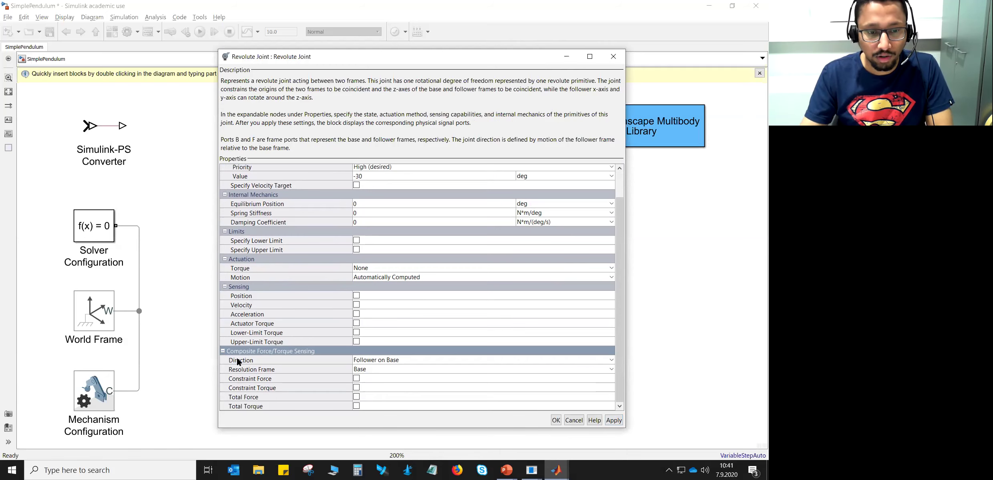
click(223, 351)
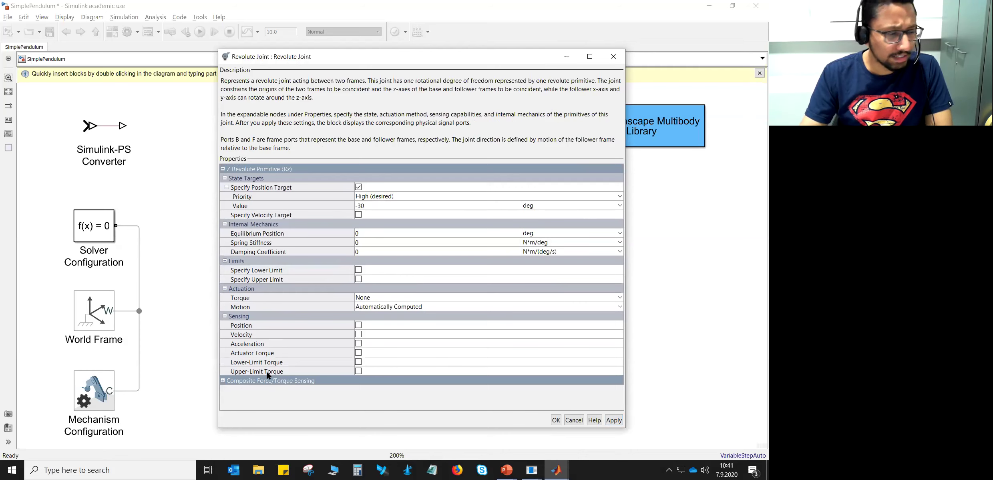
- Enable position sensing on the Revolute Joint, keeping its motion Automatically Computed and the position target priority High (desired)
click(358, 325)
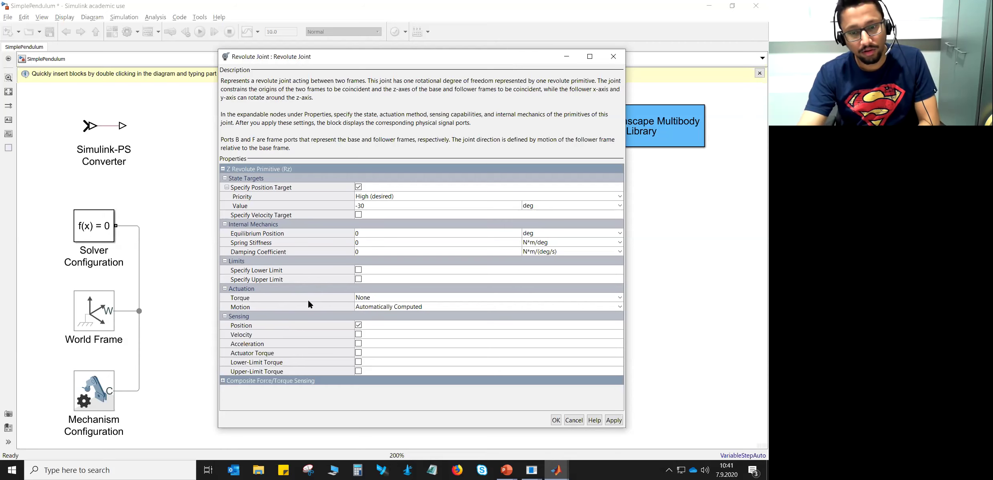
click(619, 307)
click(619, 307)
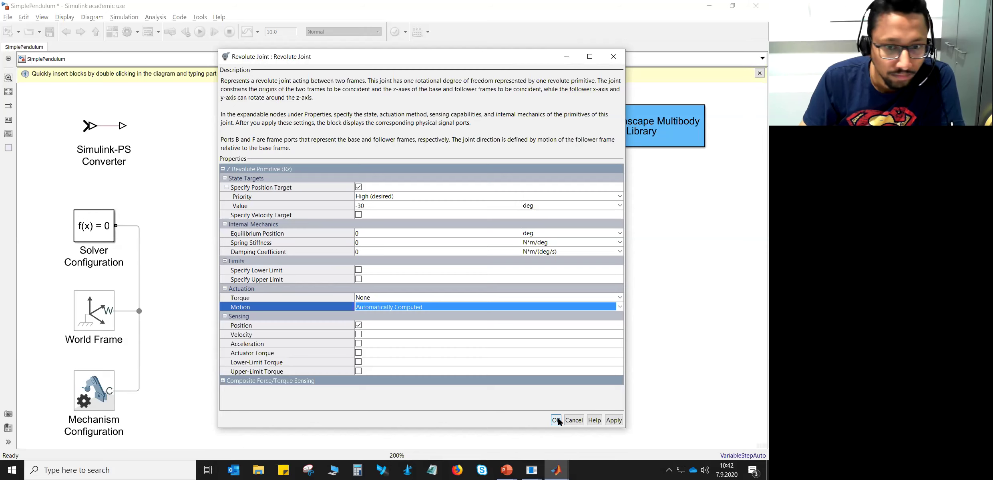
click(399, 196)
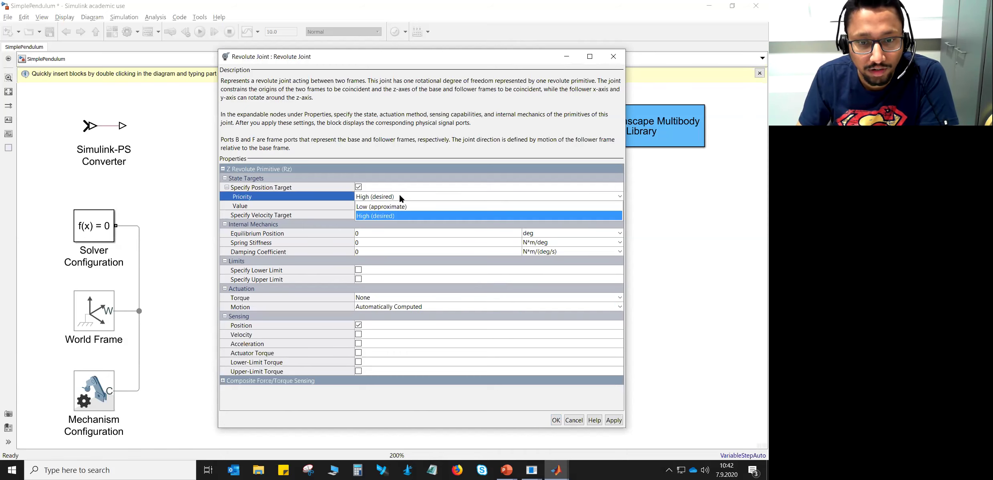
click(399, 195)
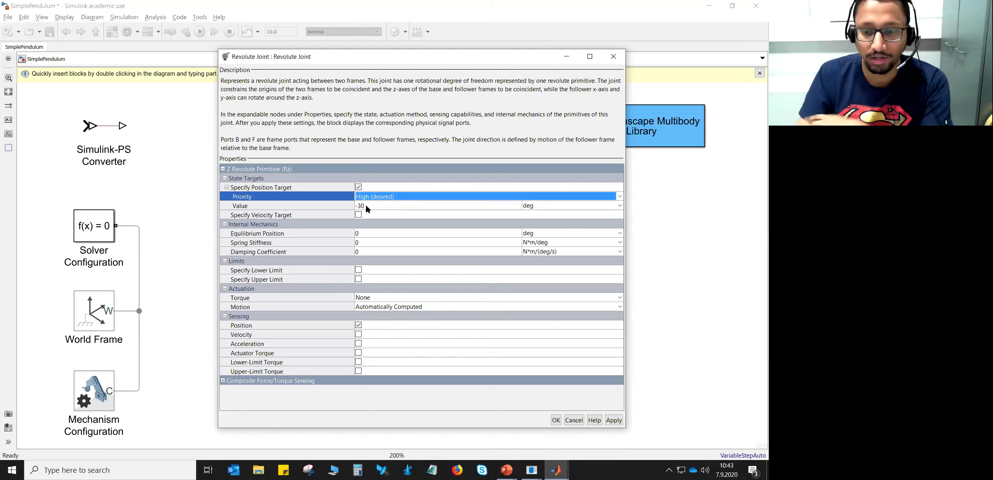
click(556, 420)
click(456, 405)
- Rename the Revolute Joint block as Revolute Joint-1
click(253, 360)
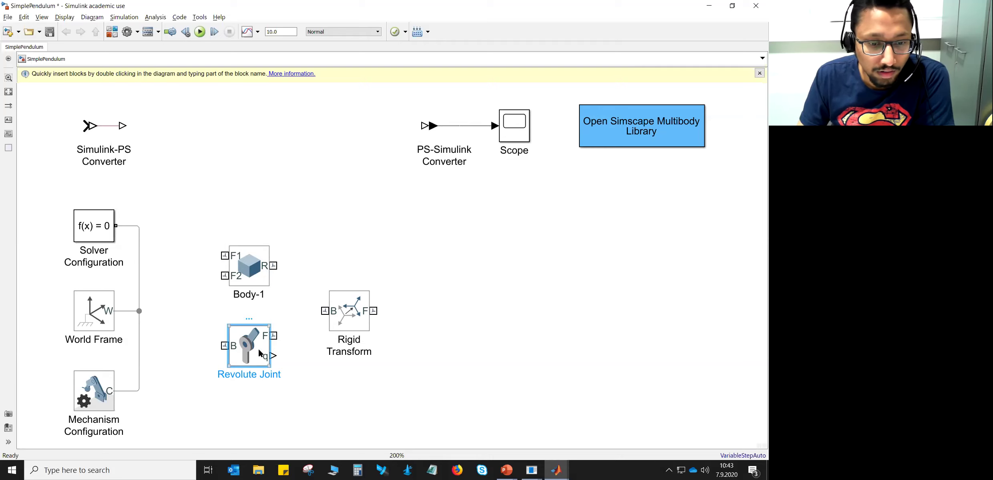
click(279, 373)
click(261, 371)
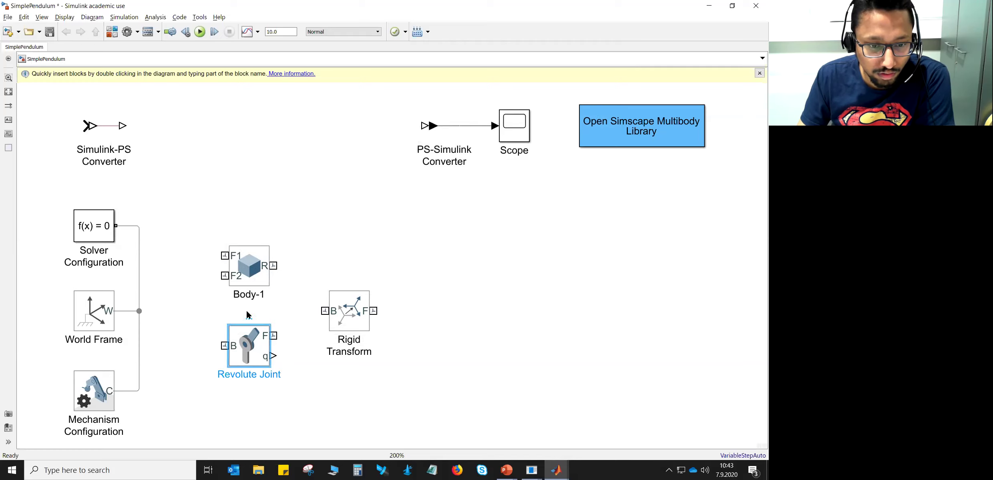
mouse_move(252, 313)
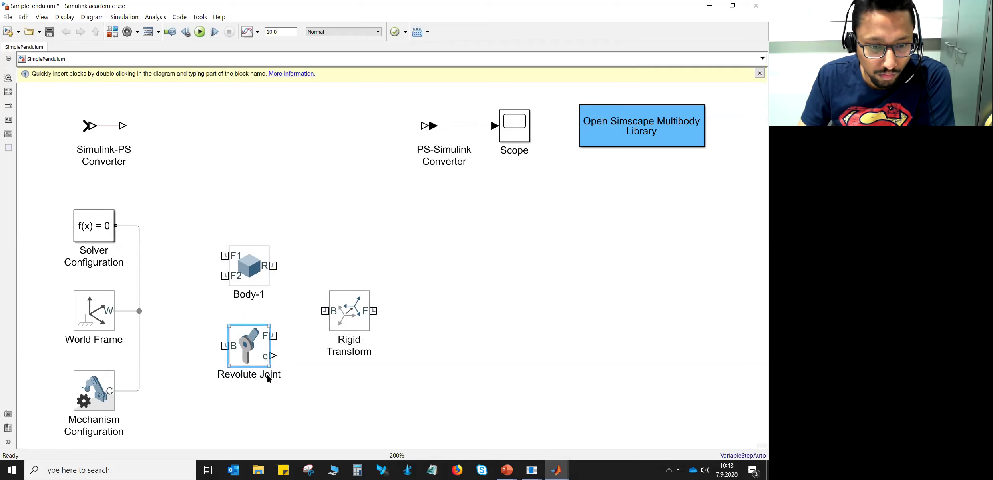
text(-1)
key(Return)
- Place Revolute Joint-1 above Body-1, rotate it so its F port faces the body, and space the two blocks apart vertically
drag(254, 353, 262, 208)
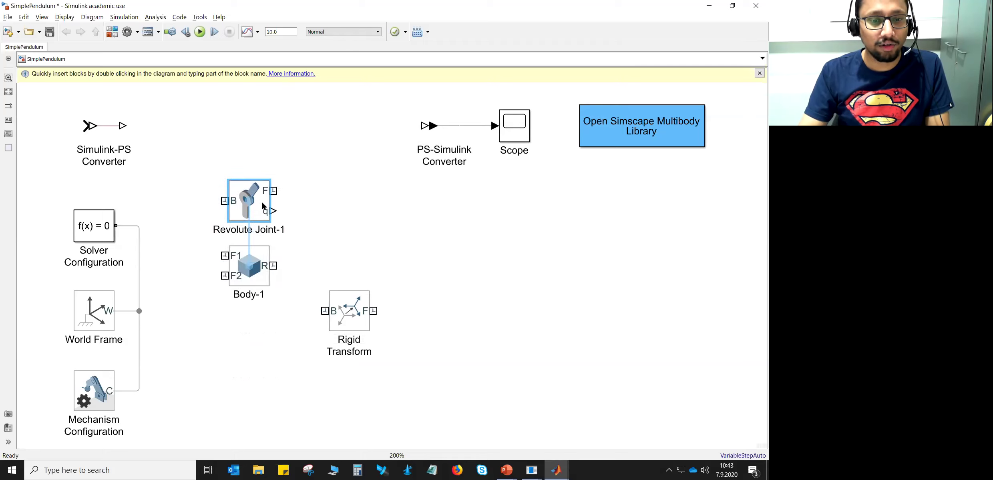
click(358, 227)
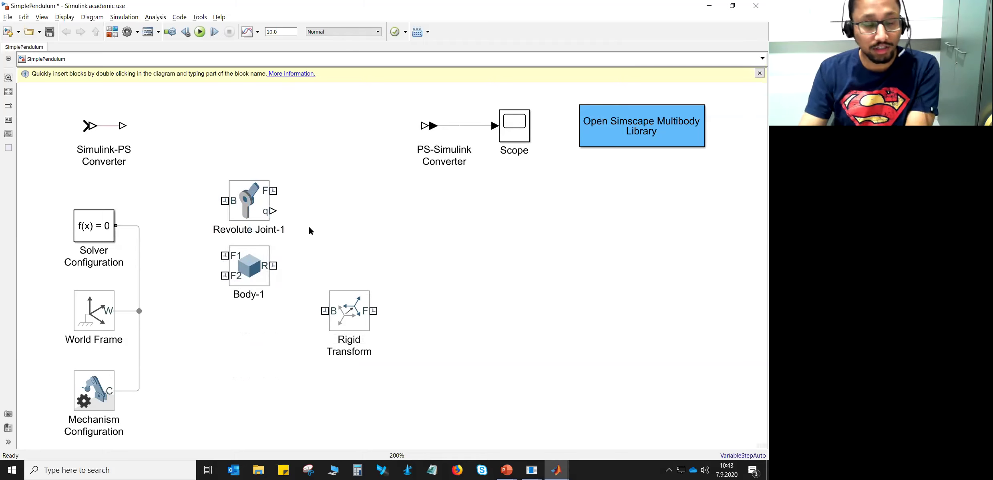
click(260, 270)
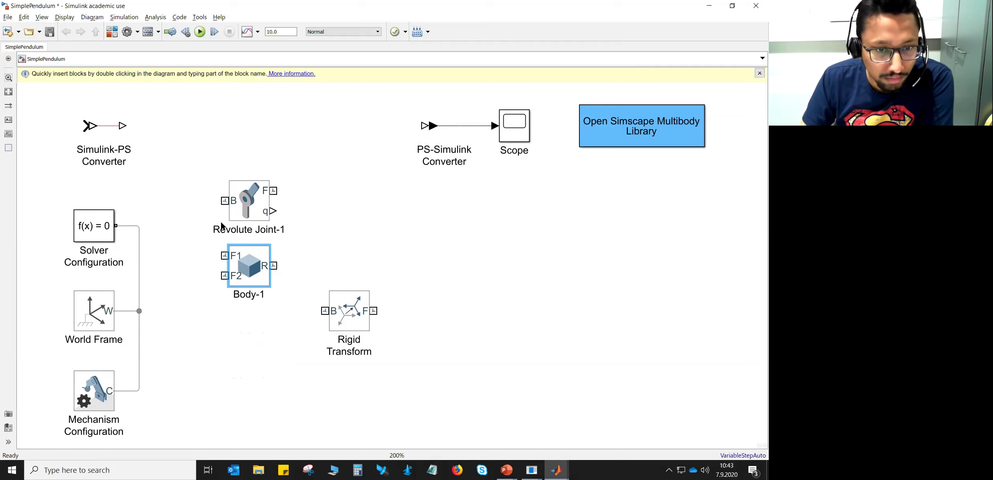
drag(247, 211, 248, 191)
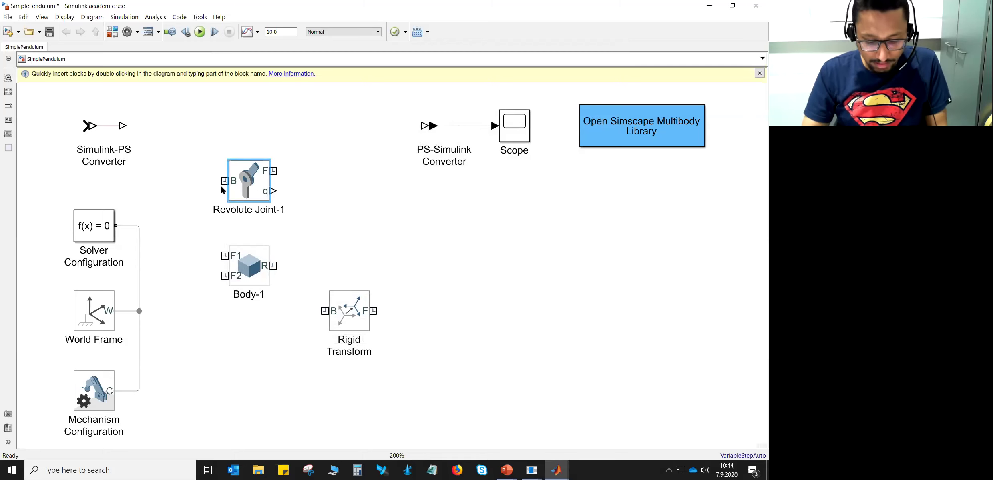
key(ctrl+r)
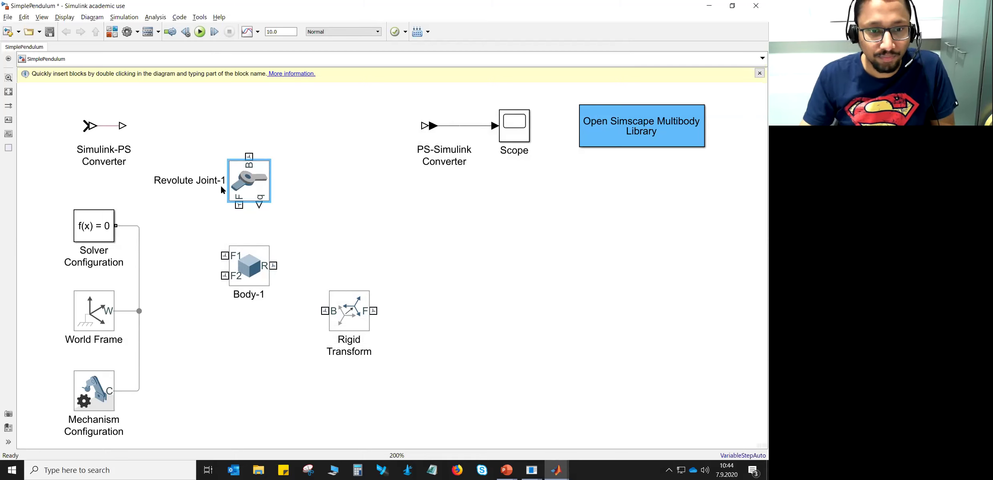
drag(254, 184, 269, 219)
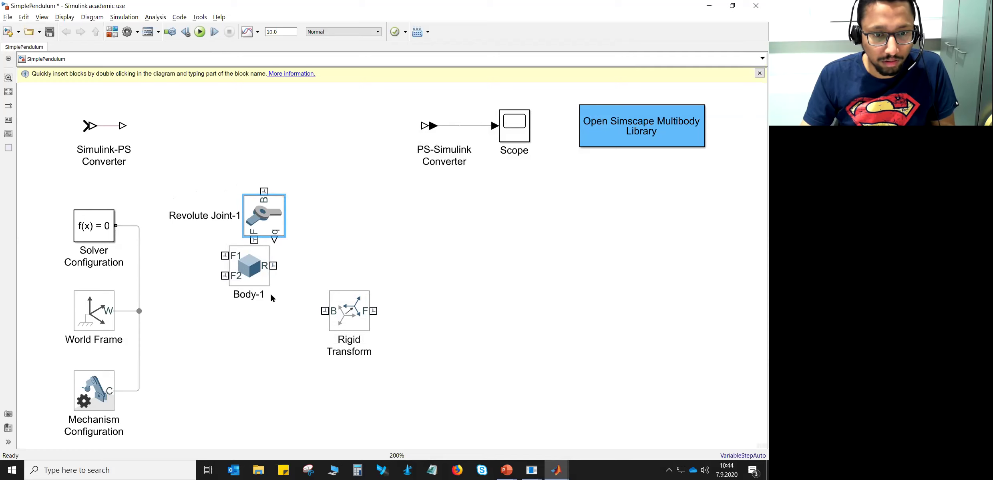
drag(255, 266, 270, 291)
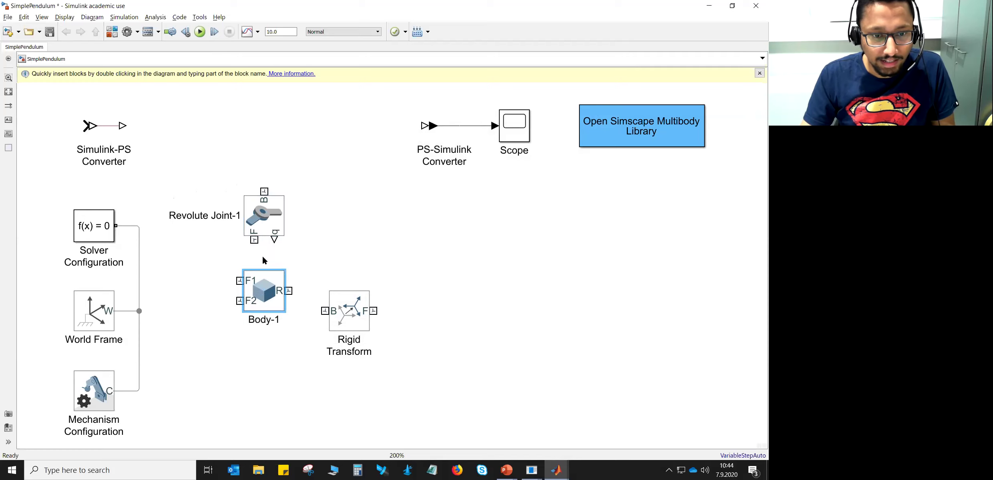
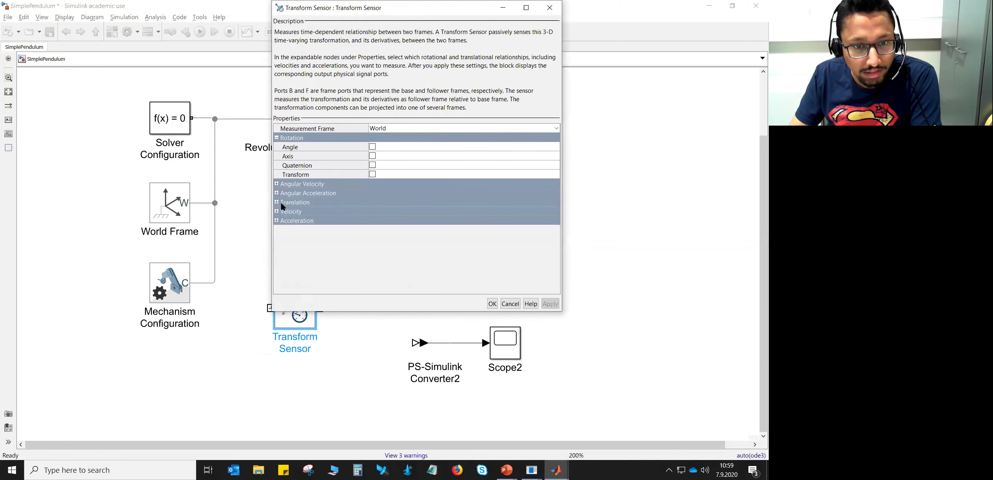
- Enable the X and Y translation outputs of the Transform Sensor and place the block directly below Body-1
click(277, 202)
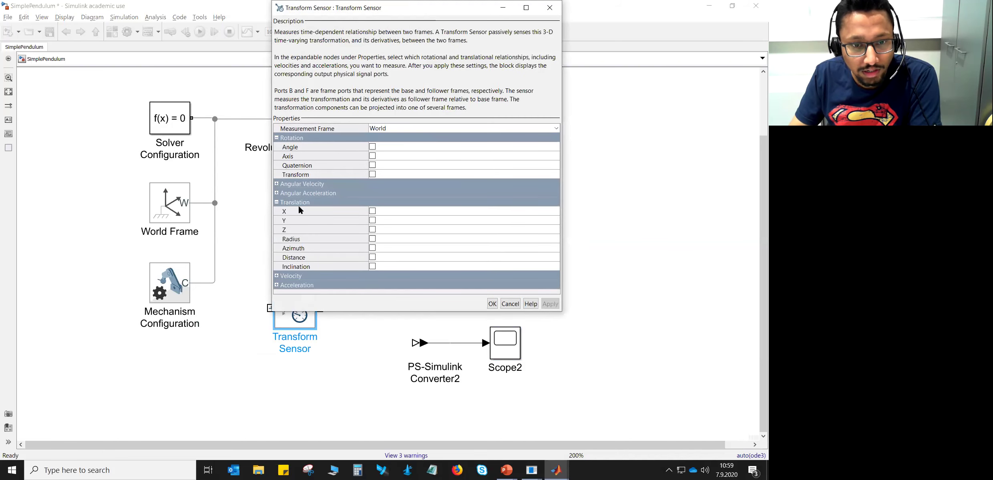
click(371, 210)
click(372, 221)
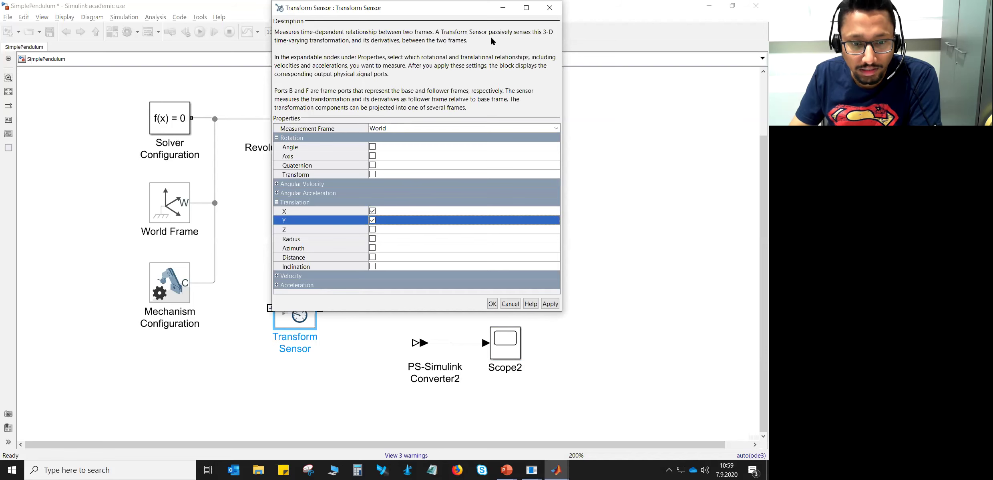
drag(441, 8, 533, 30)
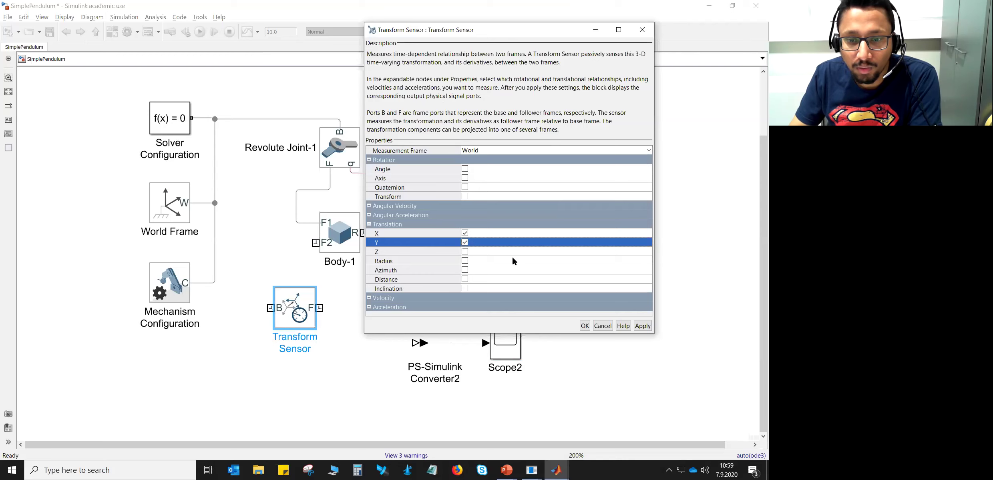
click(584, 326)
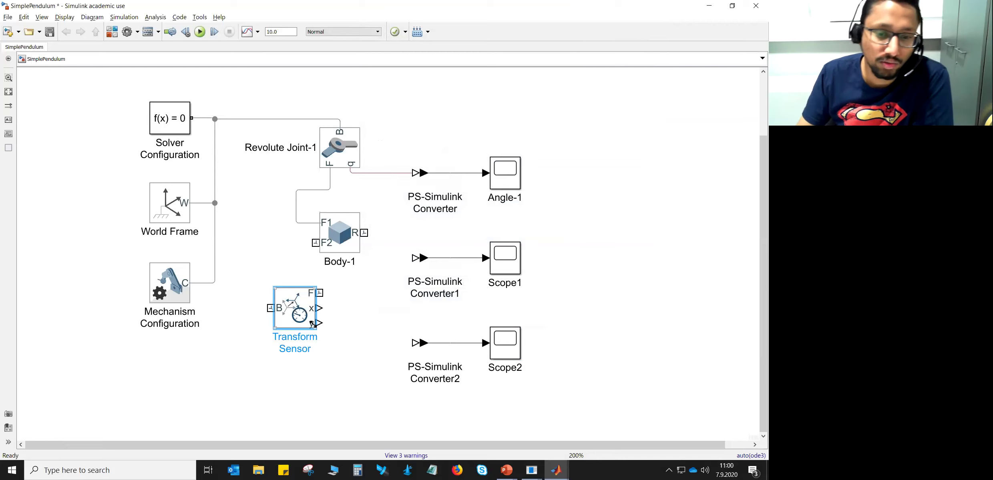
drag(301, 313, 347, 323)
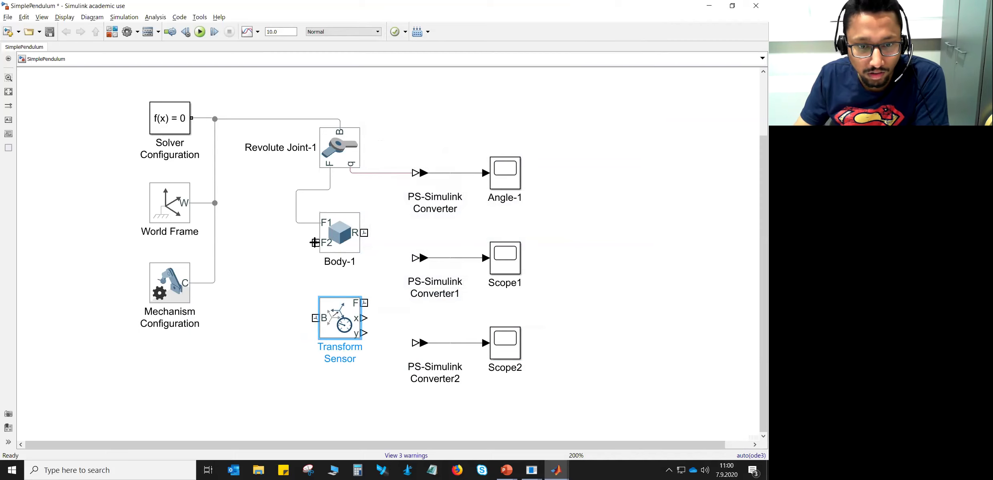
- Try connecting Body-1's F2 port to the Transform Sensor's B port, then delete the connection
mouse_move(315, 243)
mouse_down()
mouse_move(294, 241)
mouse_move(280, 282)
mouse_move(287, 309)
mouse_move(313, 316)
mouse_up()
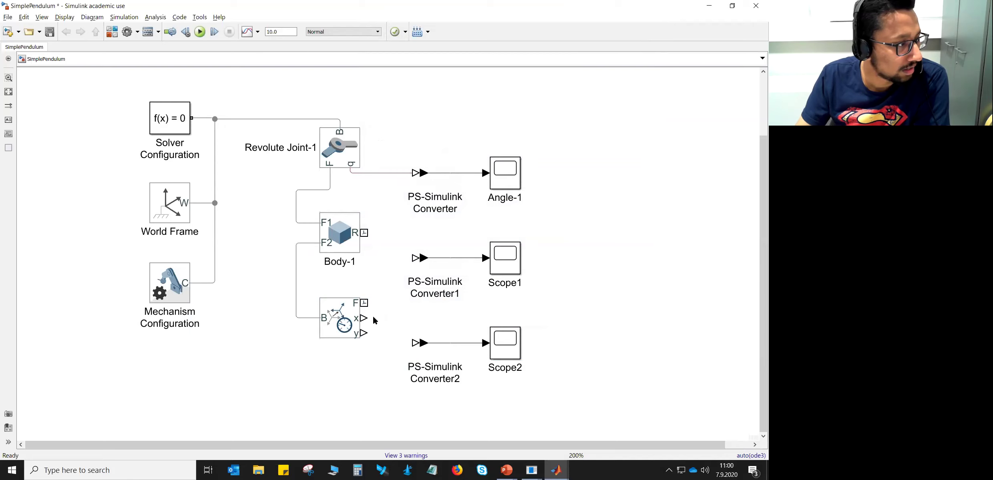
click(296, 296)
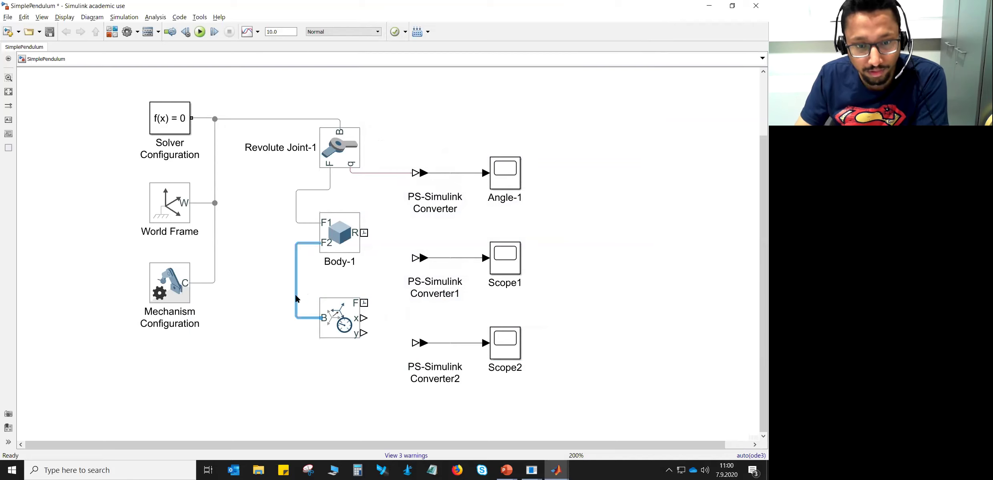
key(Delete)
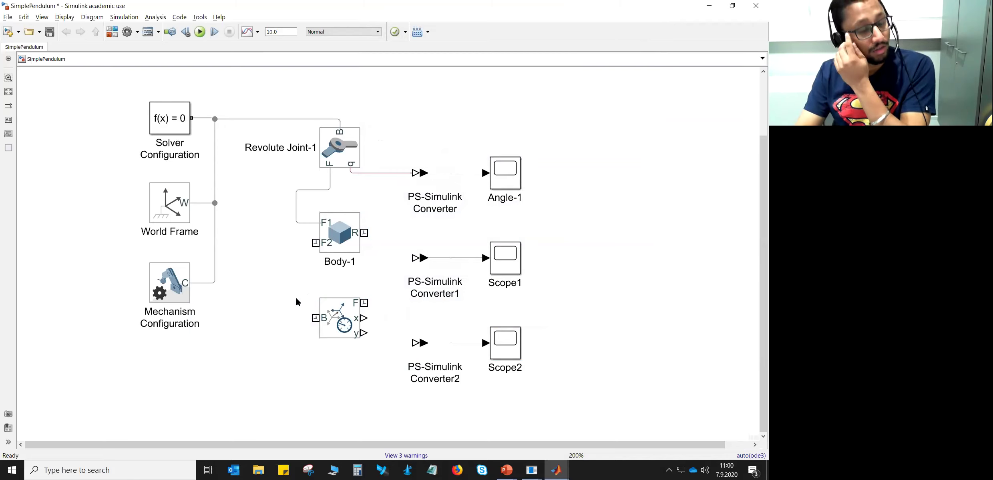
click(337, 316)
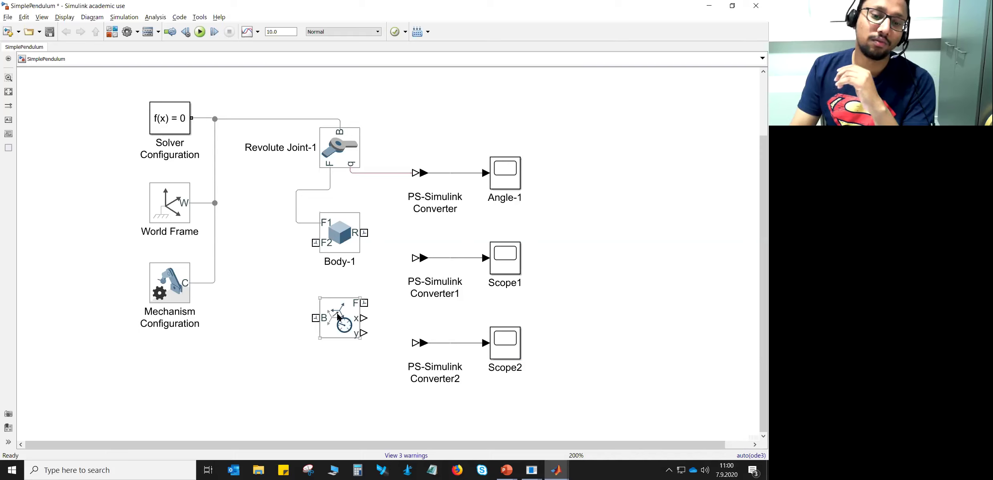
mouse_move(343, 294)
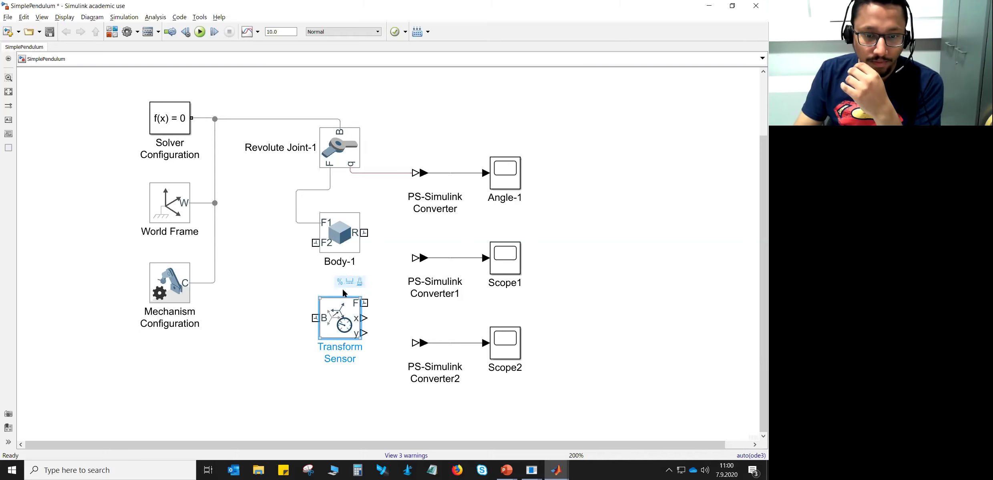
click(325, 381)
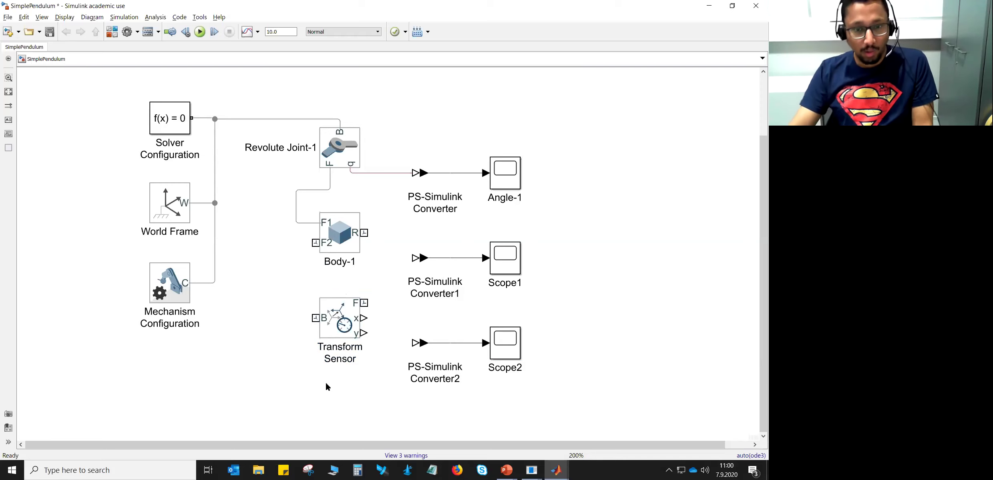
click(349, 248)
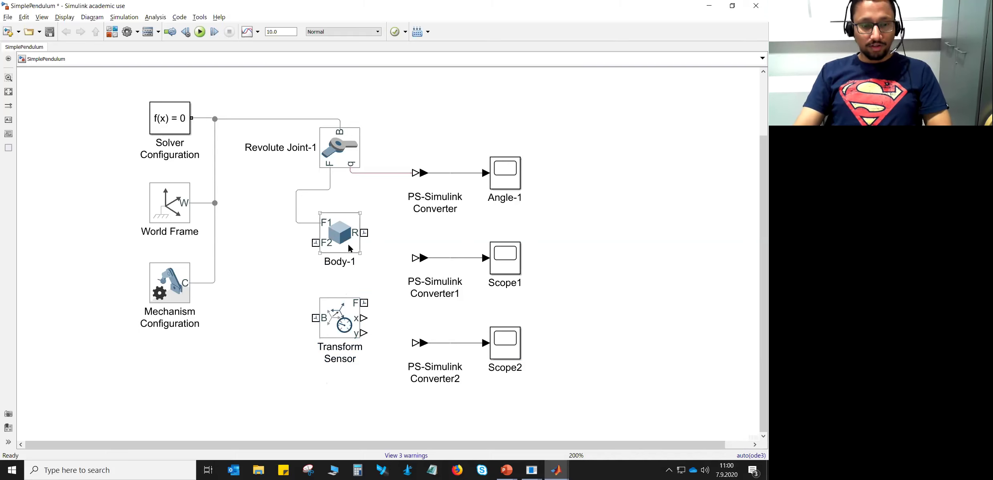
click(340, 318)
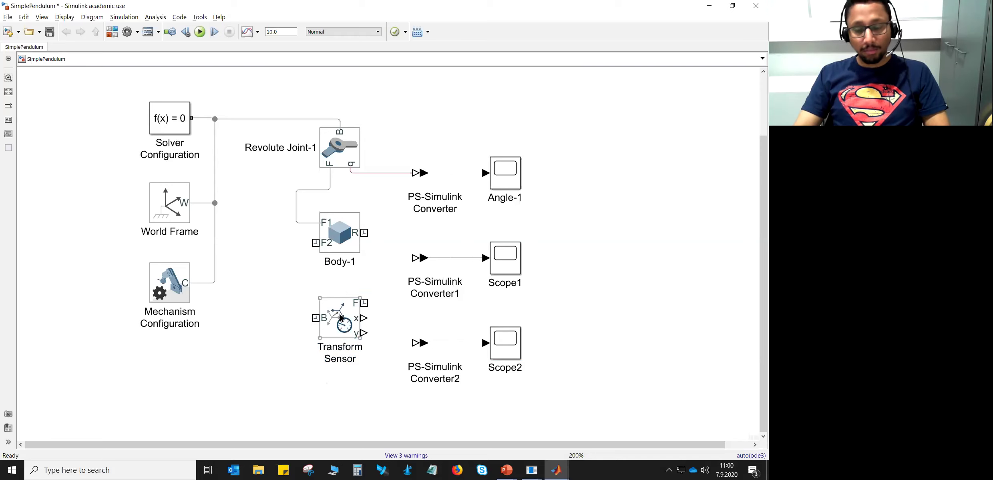
click(181, 217)
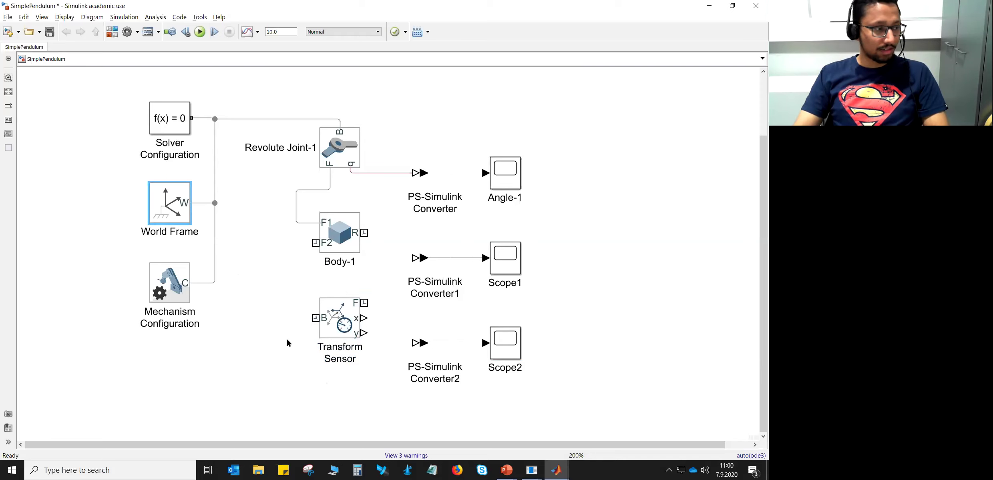
- Connect the Transform Sensor's B port to the World Frame line and its F port to Body-1's F2 port
drag(309, 318, 215, 280)
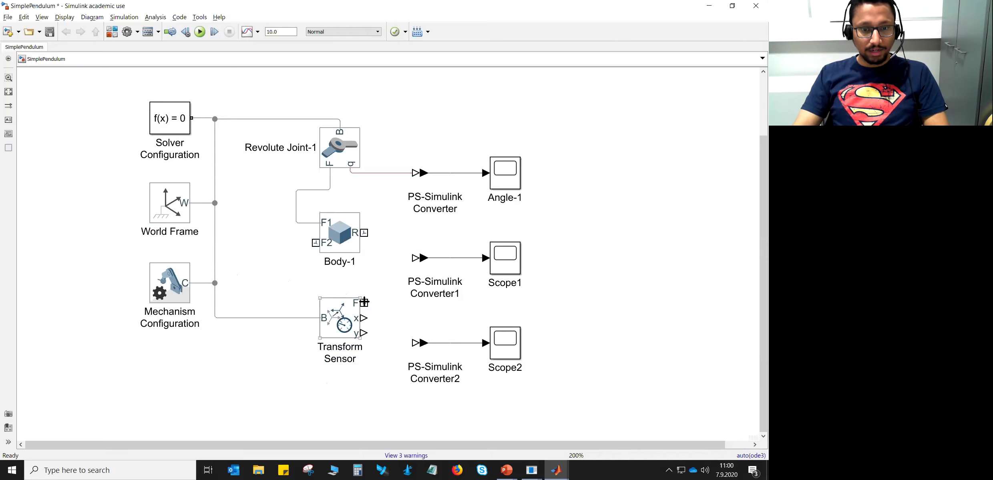
mouse_move(316, 242)
mouse_down()
mouse_move(298, 243)
mouse_move(290, 272)
mouse_move(351, 280)
mouse_move(366, 298)
mouse_up()
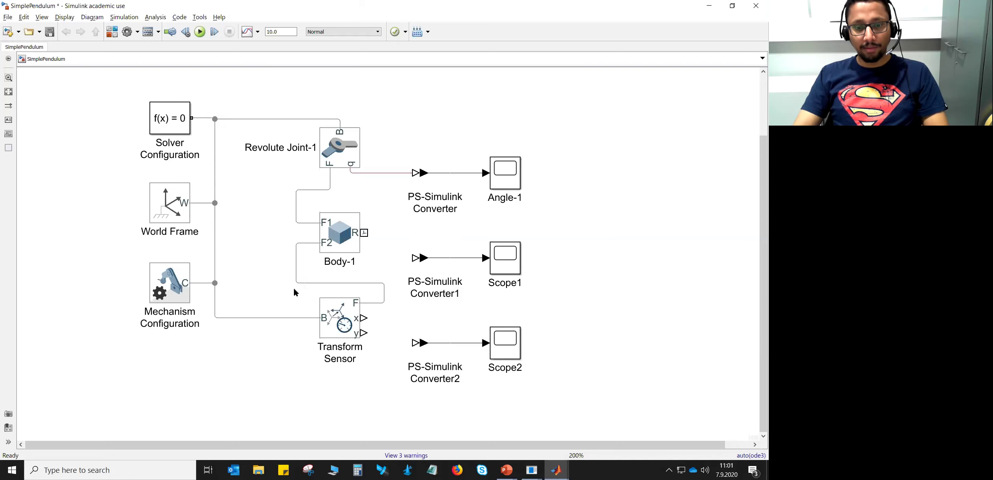
- Connect the Transform Sensor's x output to PS-Simulink Converter1 and its y output to PS-Simulink Converter2
click(359, 323)
mouse_move(363, 318)
mouse_down()
mouse_move(399, 303)
mouse_move(414, 258)
mouse_up()
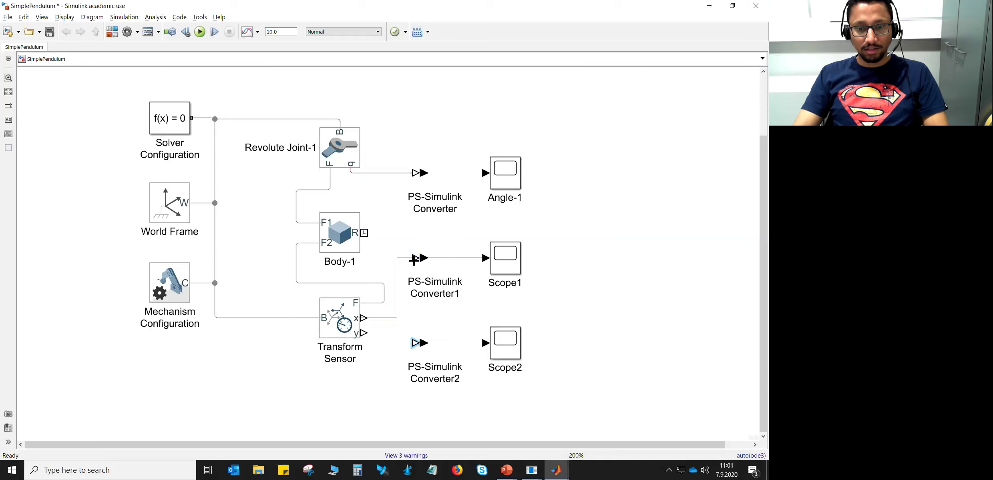
drag(366, 330, 416, 343)
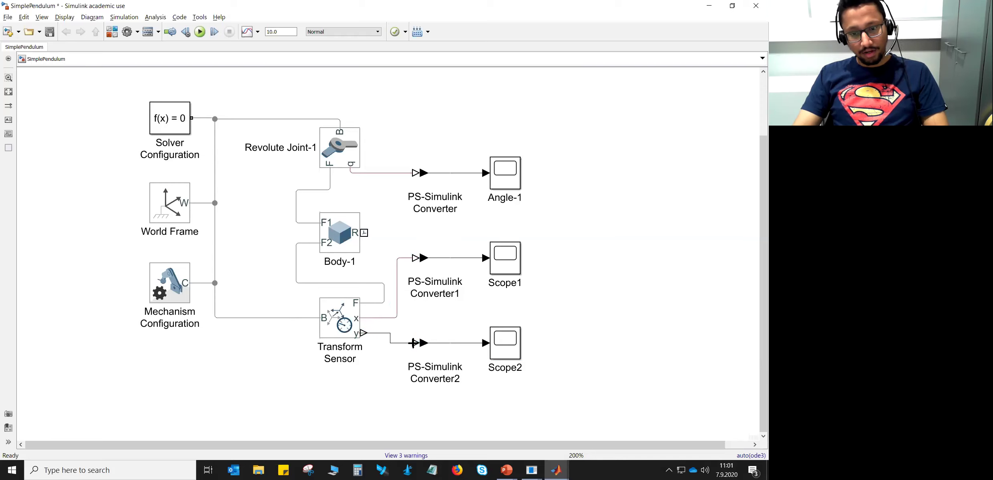
- Move PS-Simulink Converter2 and Scope2 together slightly lower, keeping them in line with each other
drag(558, 317, 416, 390)
drag(437, 343, 449, 379)
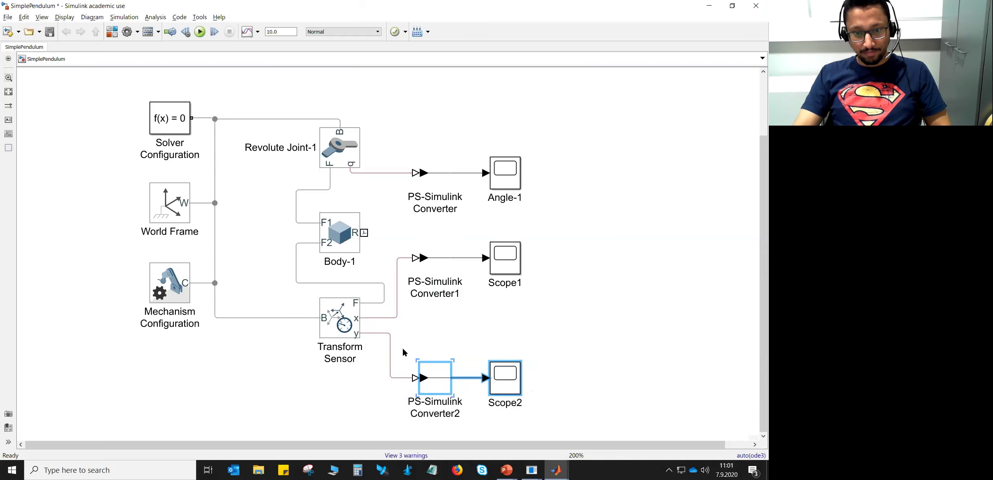
click(399, 352)
drag(399, 350, 396, 349)
click(482, 331)
- Rename Scope1 as "x-coordinate (Body-1)", with the body name on a second line
scroll(535, 293, down, 1)
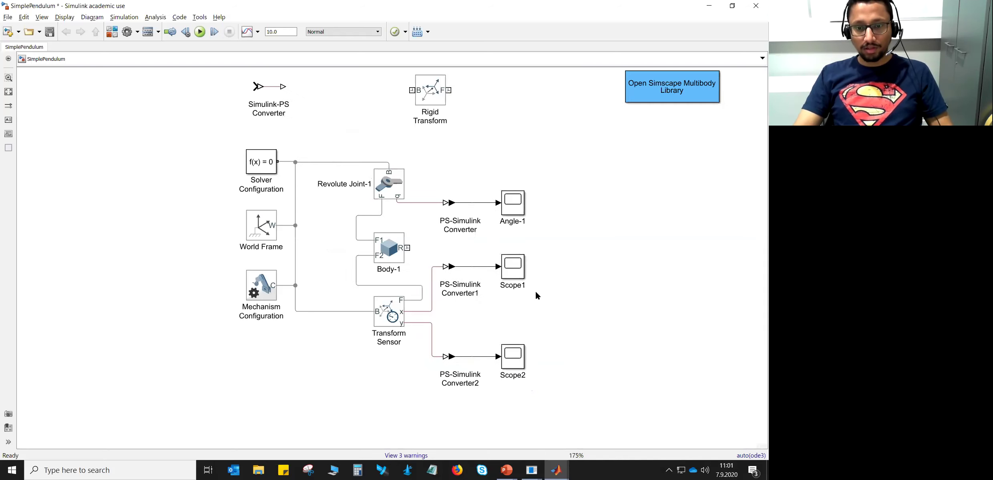
scroll(543, 301, up, 1)
click(510, 284)
double_click(509, 284)
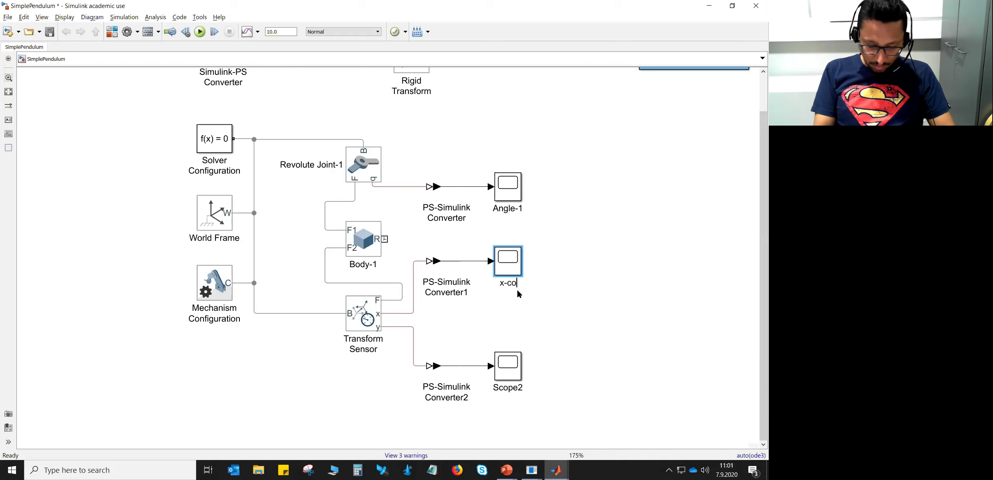
text(x-coordinate ())
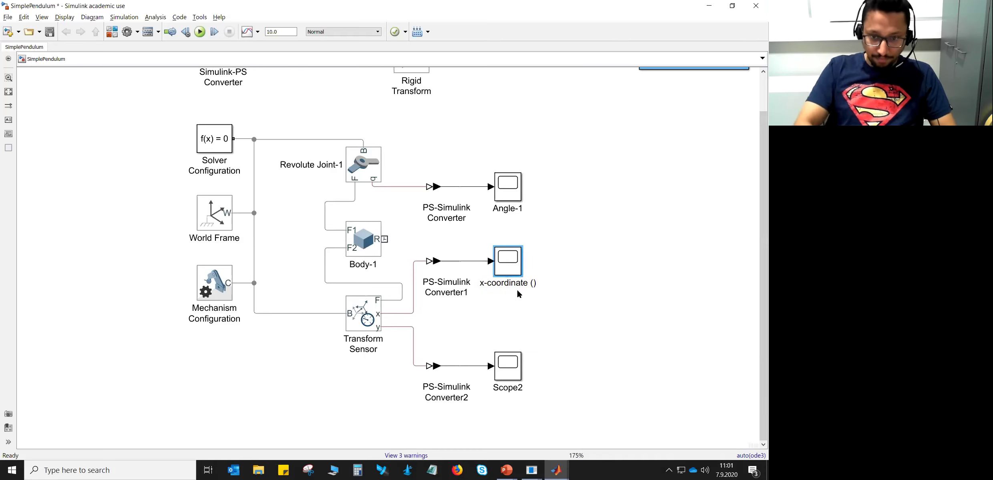
key(Left)
key(Return)
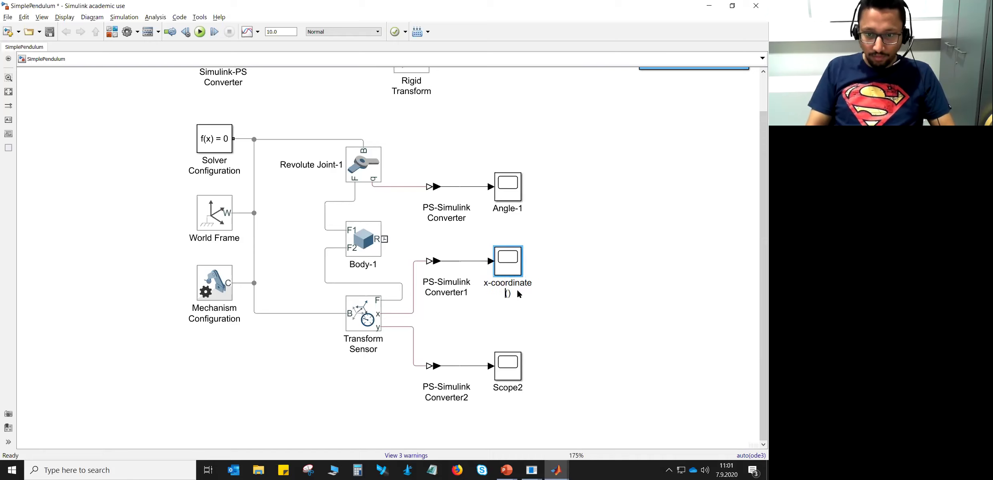
text(Bod)
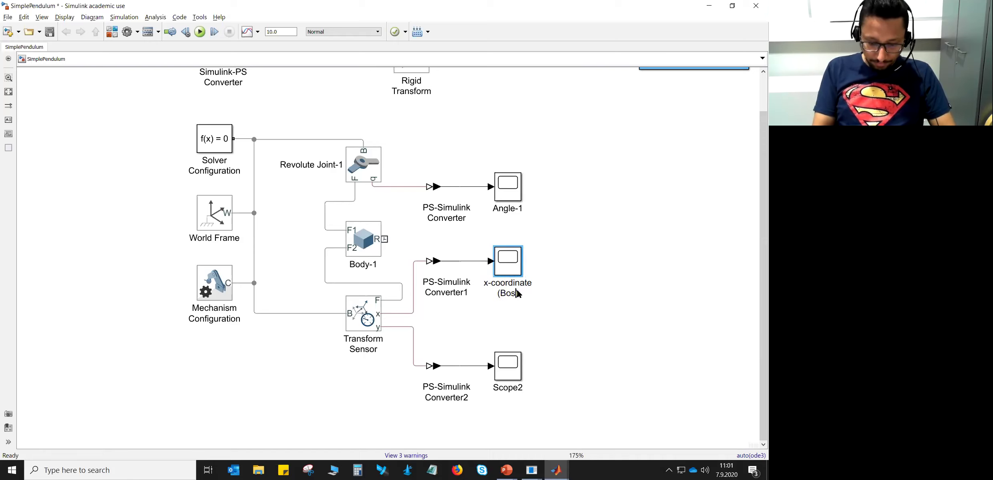
text(y-1)
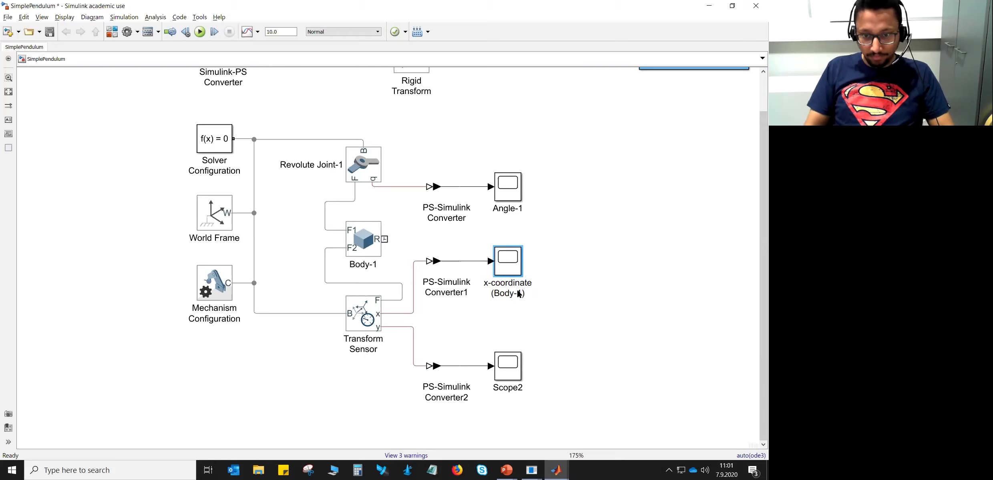
- Rename Scope2 as "y-coordinate (Body-1)", with the body name on a second line
click(513, 389)
double_click(520, 390)
text(y)
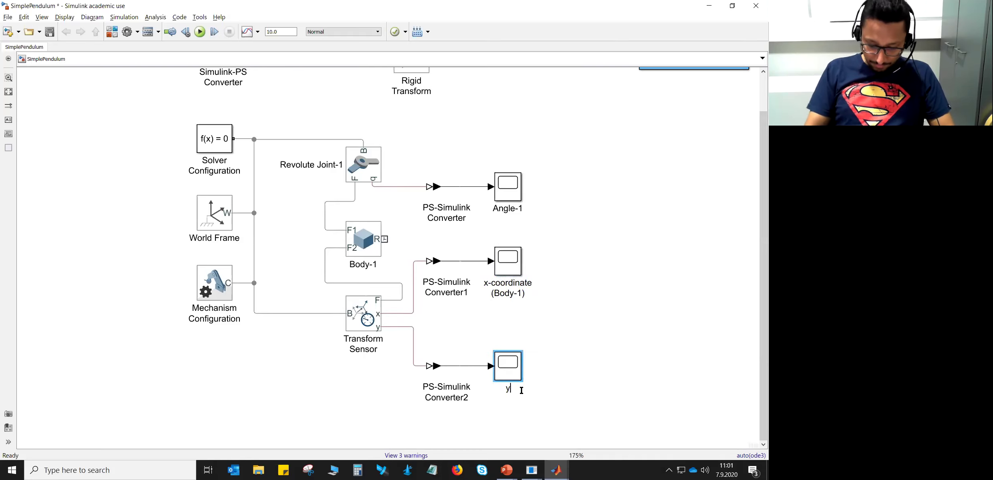
text(-coordinate)
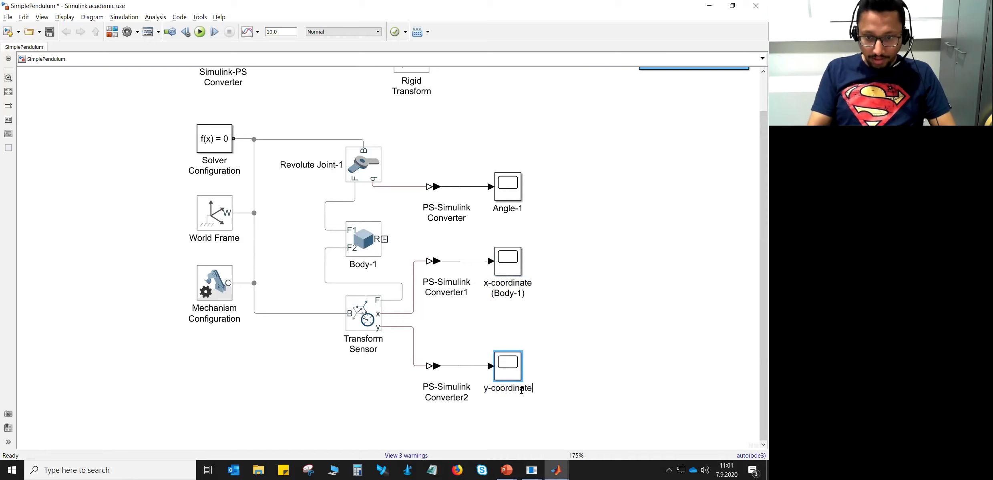
text((Bod)
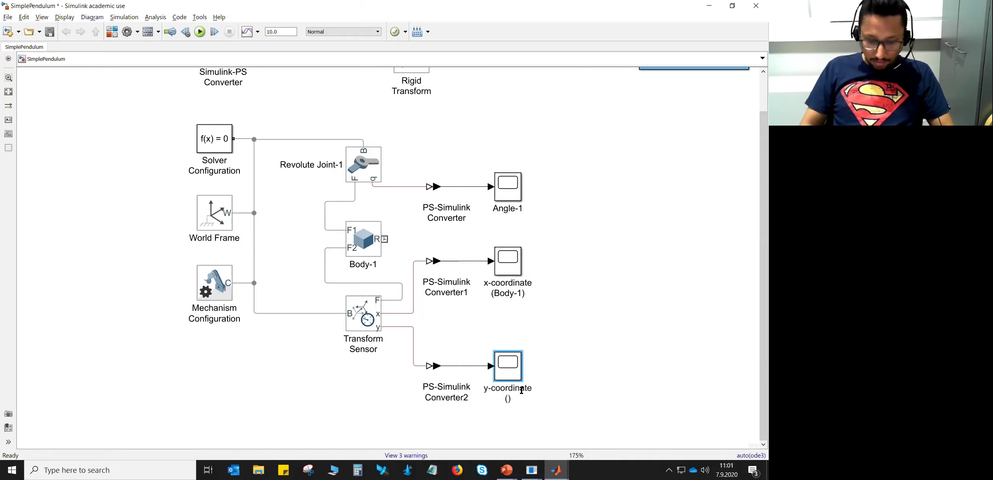
text(y))
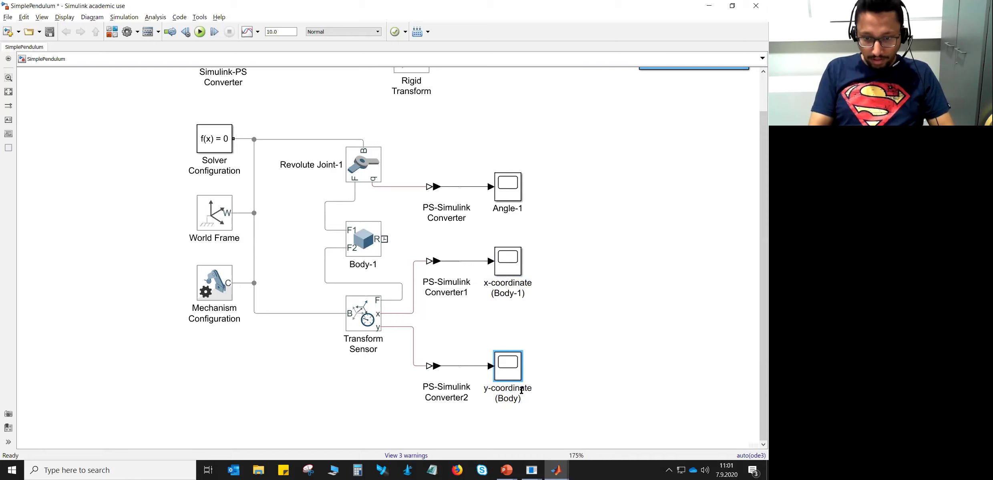
text(-1)
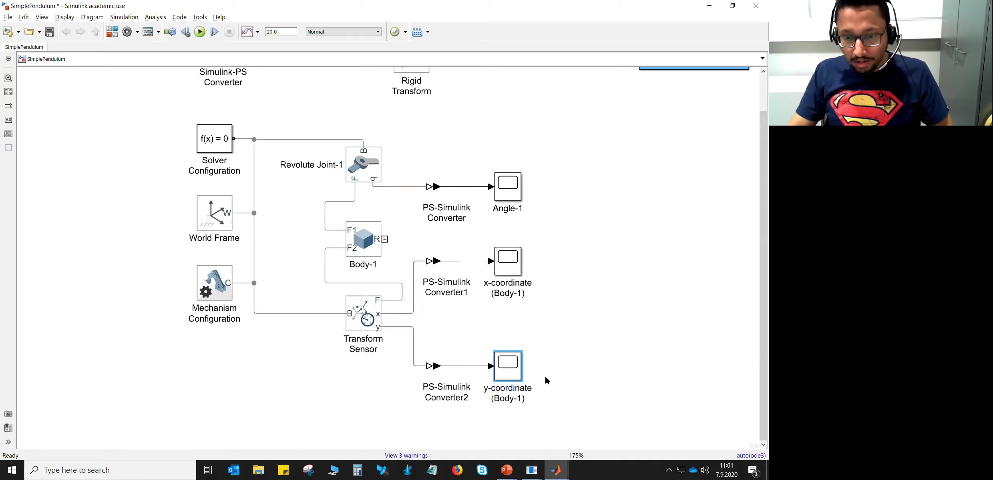
click(547, 380)
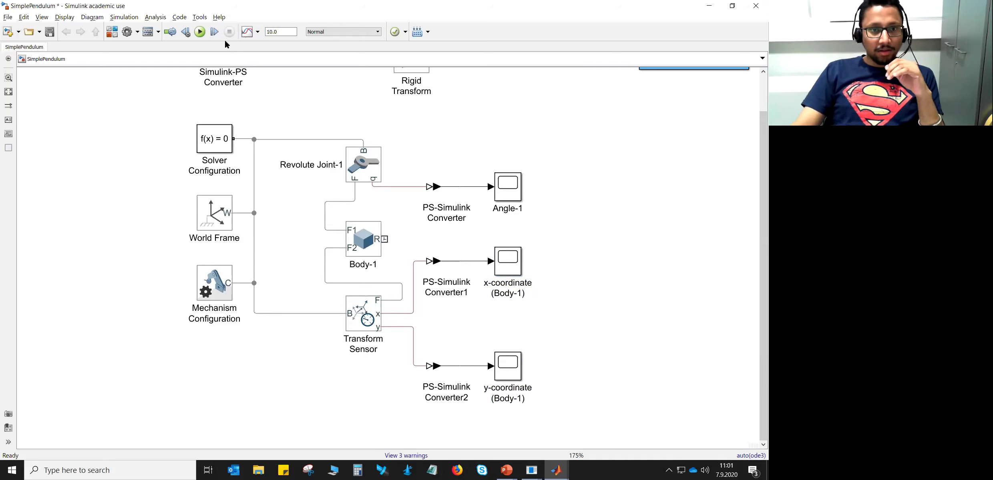
- Run the simulation and open the x-coordinate (Body-1) scope, moving its window clear of the y-coordinate scope block
click(200, 32)
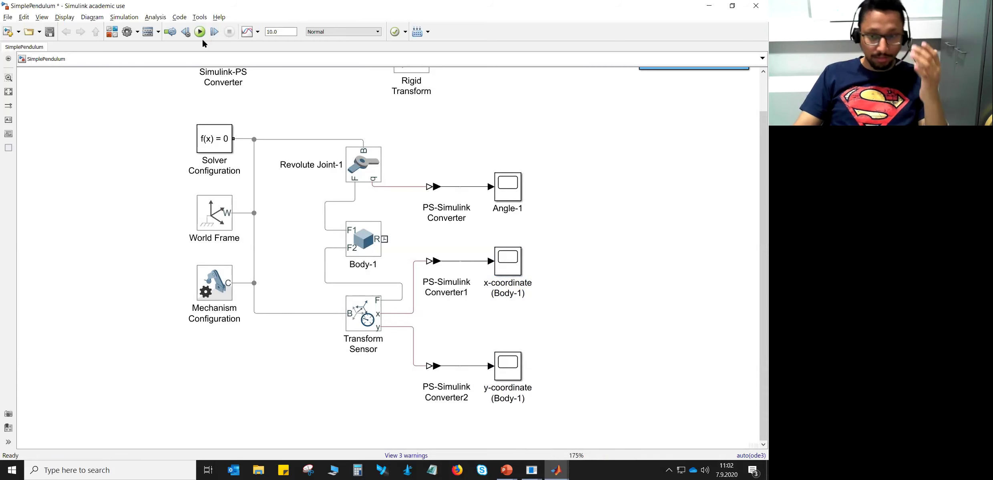
click(557, 470)
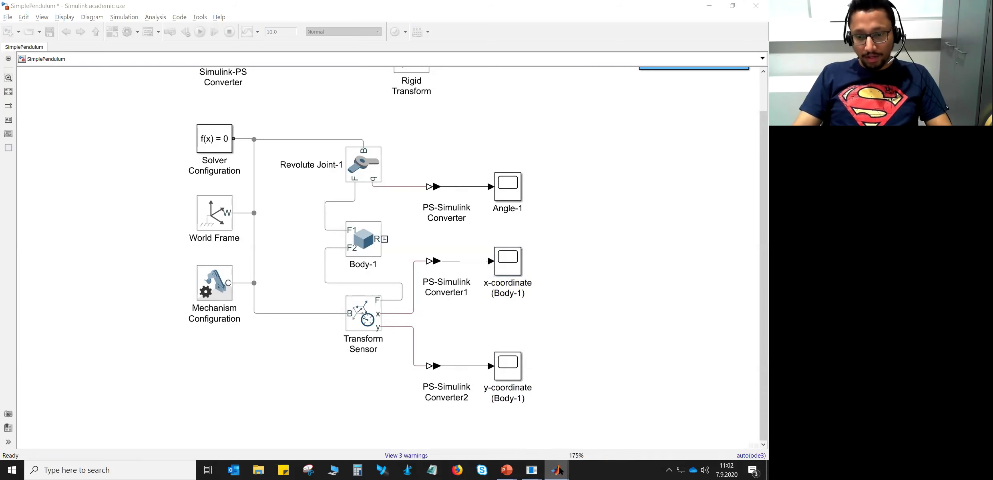
mouse_move(439, 431)
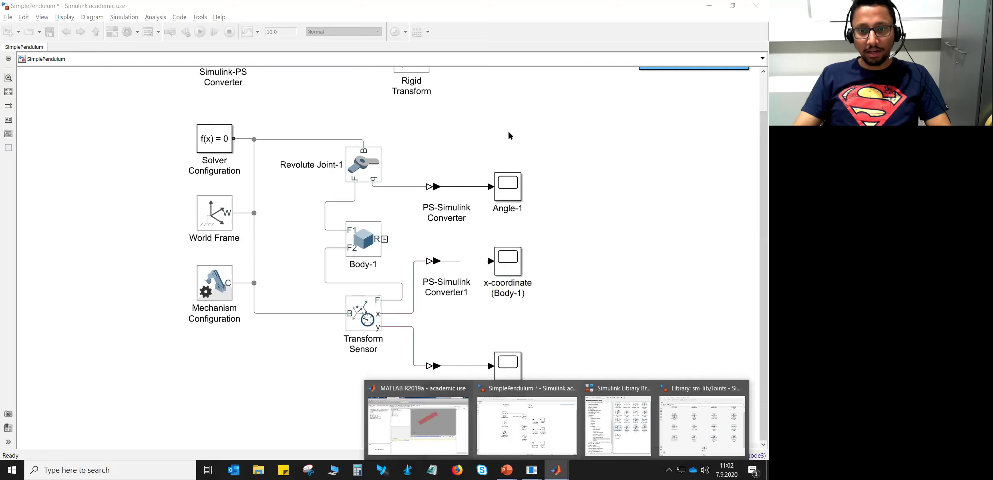
click(513, 260)
double_click(512, 260)
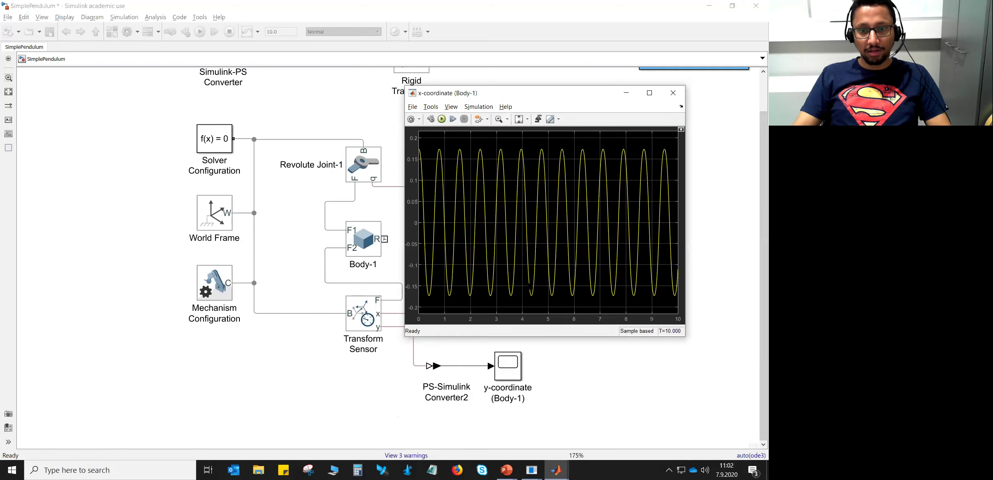
drag(556, 97, 656, 80)
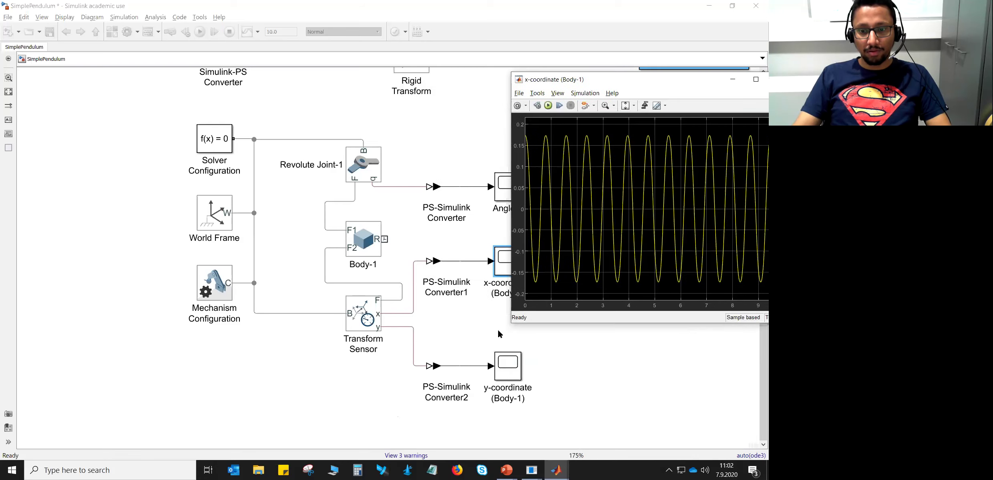
- Compare the y-coordinate (Body-1) plot side by side with the x-coordinate plot, and close both scope windows
click(506, 358)
double_click(506, 360)
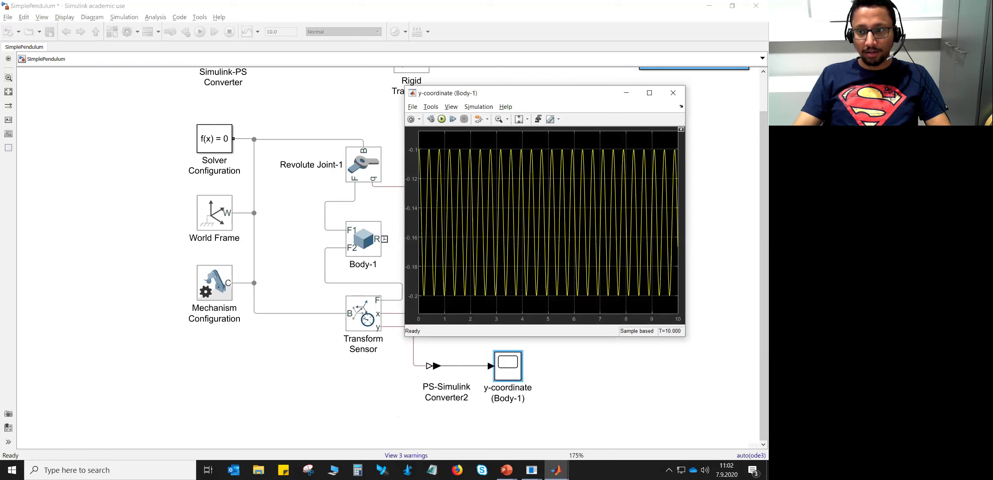
key(alt+Tab)
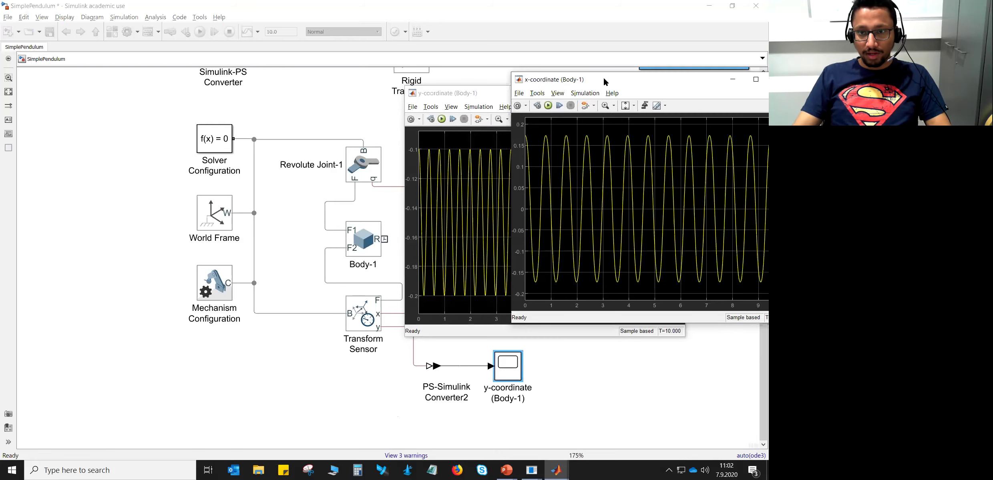
drag(599, 77, 163, 93)
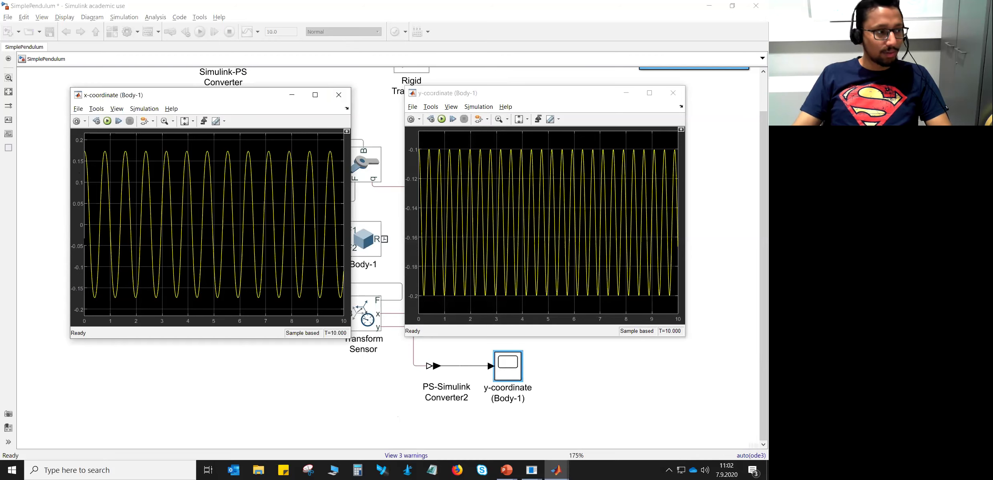
click(339, 95)
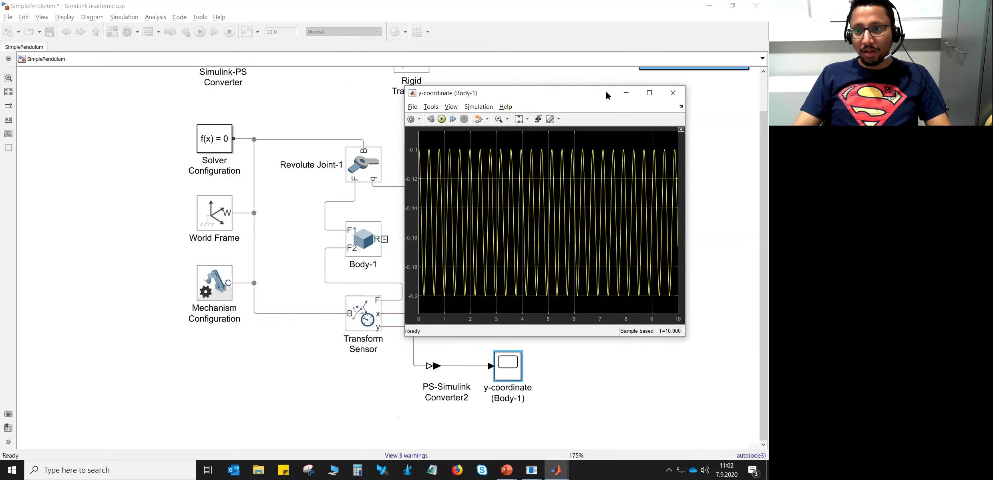
click(669, 94)
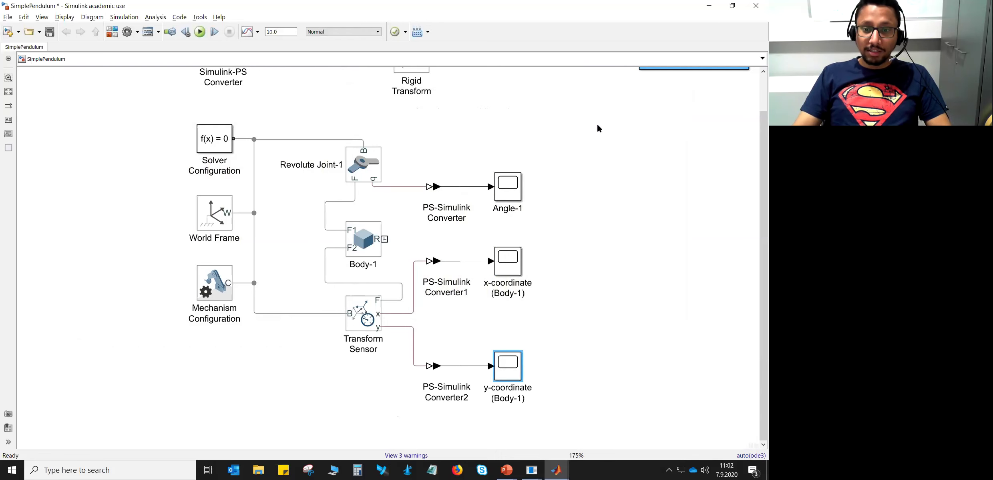
drag(468, 153, 469, 397)
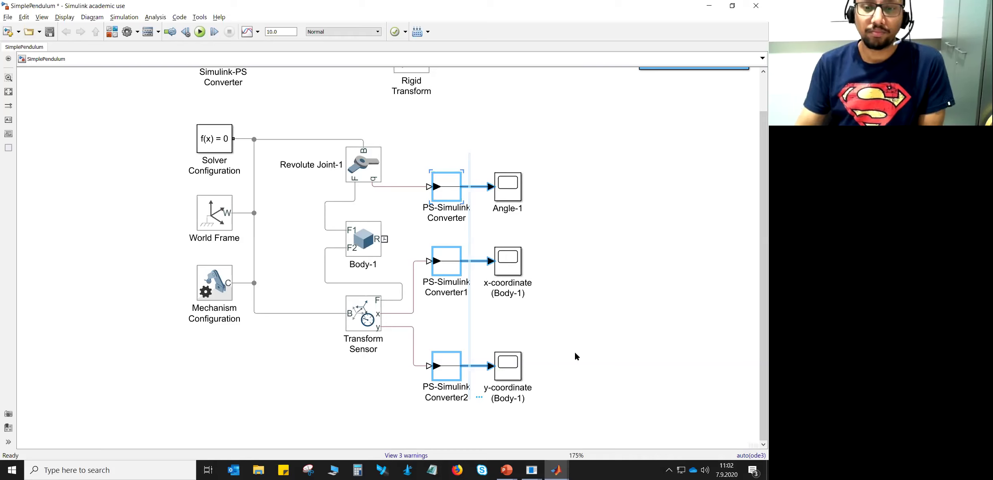
click(554, 226)
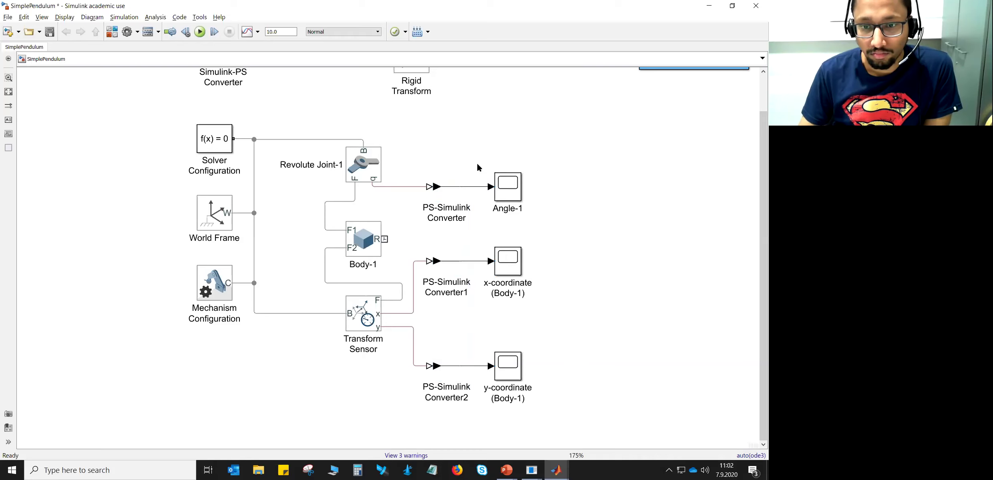